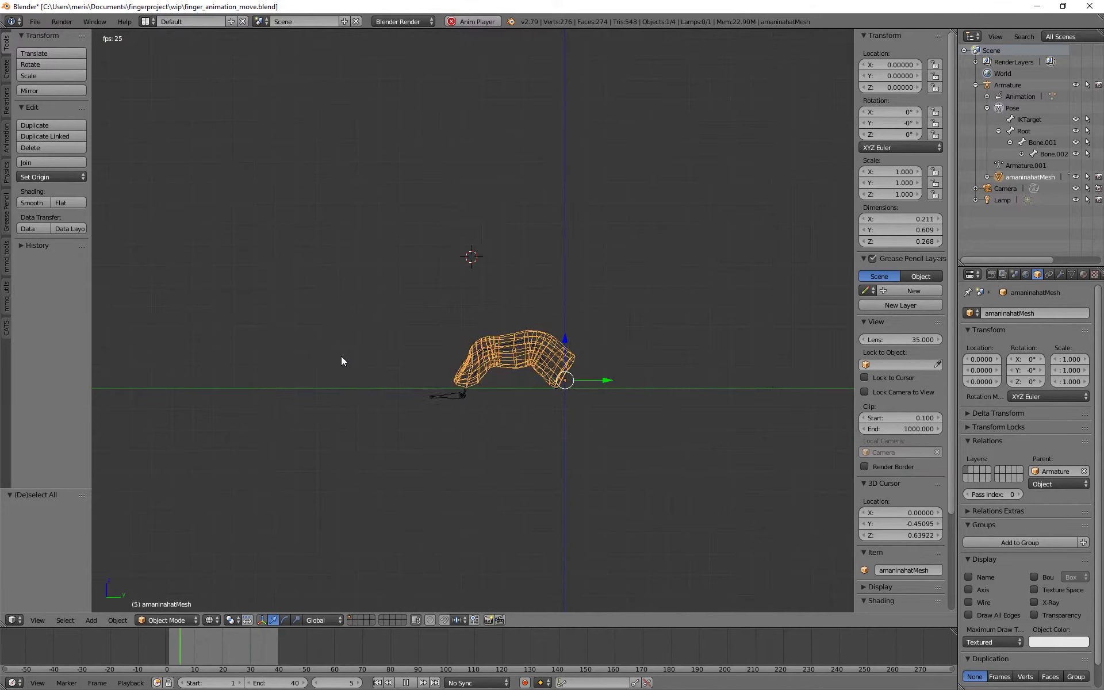
Step: Display the finger mesh in solid shading and examine its playing animation from several angles, finishing in the right side view
mouse_move(338, 356)
middle_down()
mouse_move(416, 439)
mouse_move(614, 480)
mouse_move(471, 461)
mouse_move(246, 381)
mouse_move(546, 438)
mouse_move(604, 438)
middle_up()
key(z)
middle_drag(352, 442, 377, 441)
scroll(609, 495, up, 3)
middle_drag(617, 493, 428, 511)
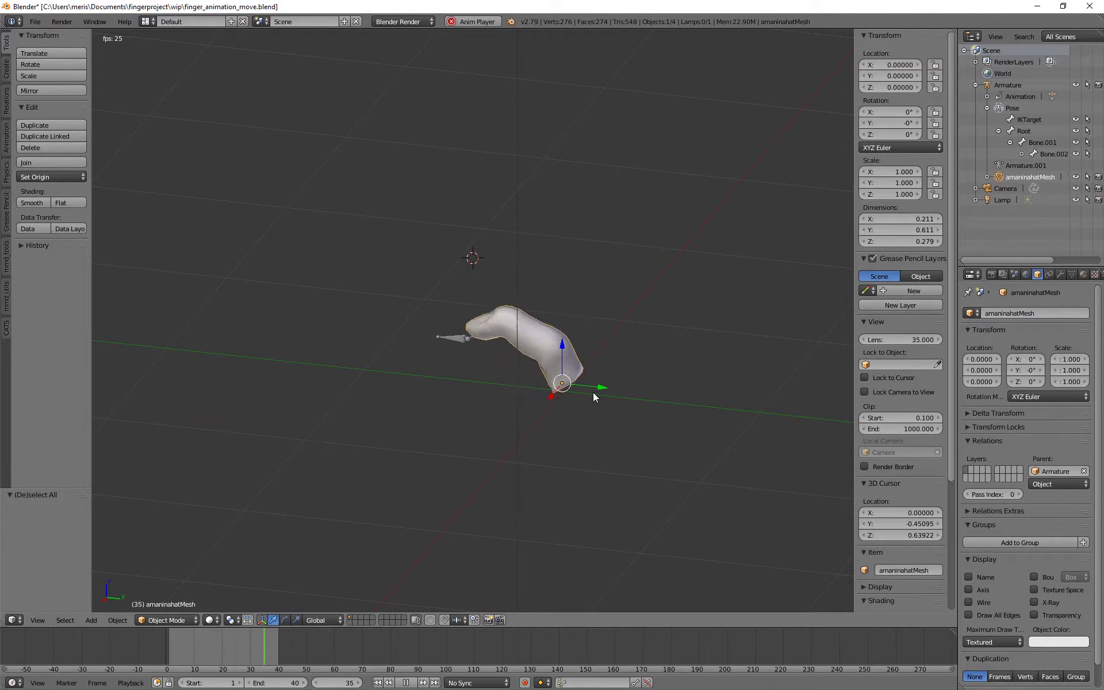
middle_drag(653, 295, 476, 347)
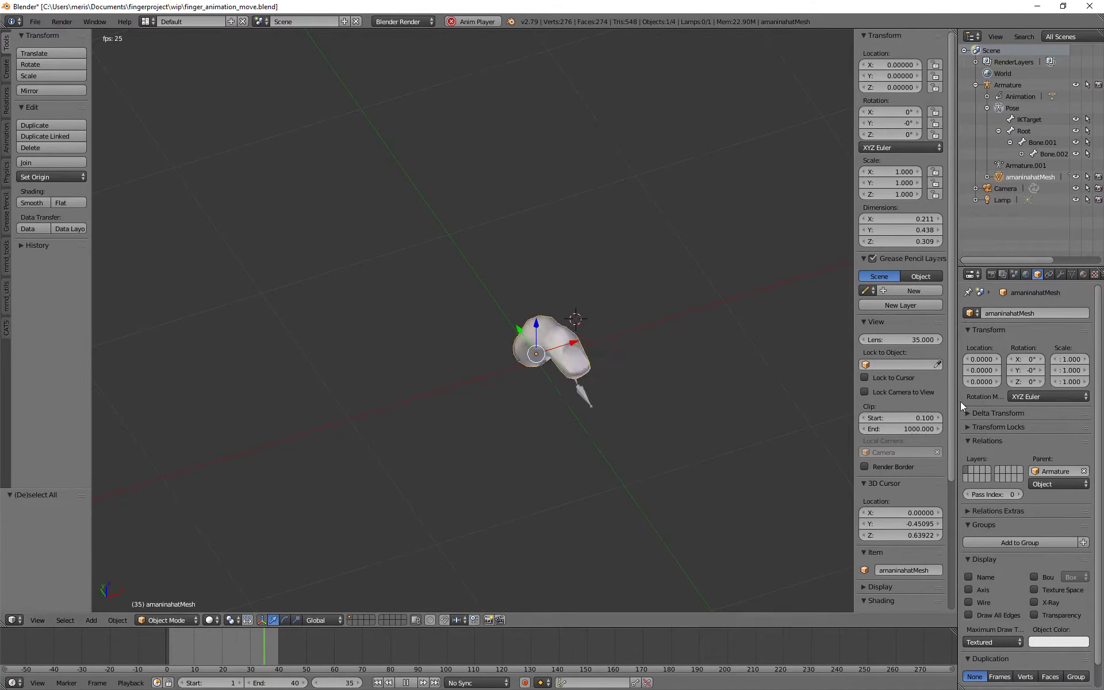
middle_drag(709, 485, 621, 468)
scroll(681, 450, up, 4)
scroll(620, 468, up, 2)
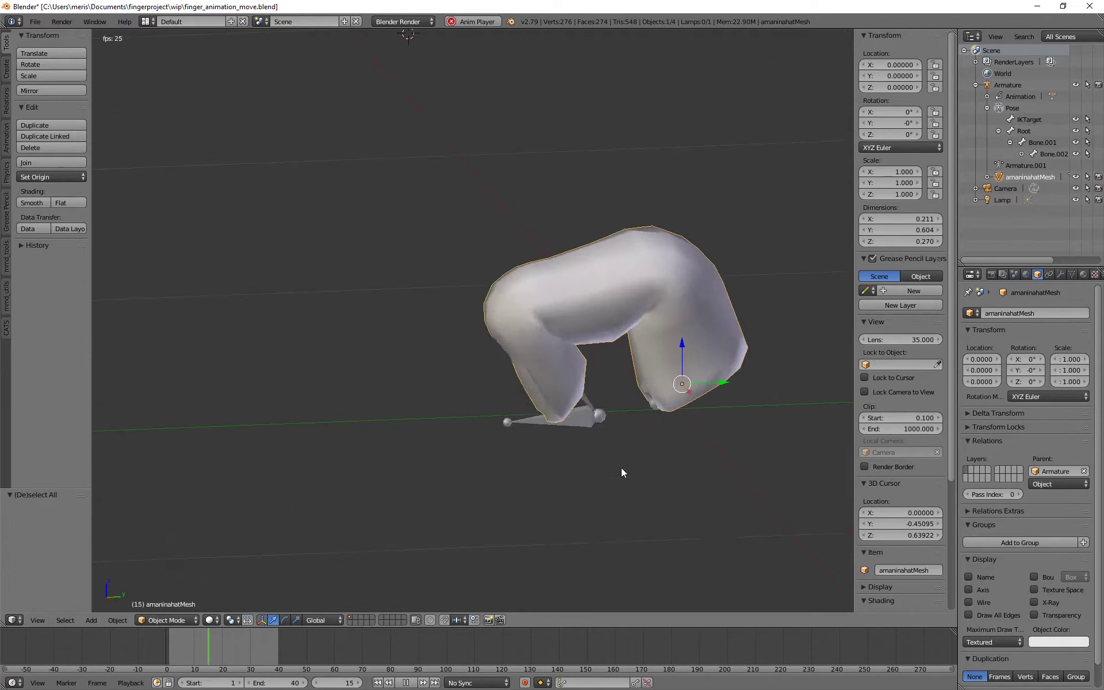
key(KP_3)
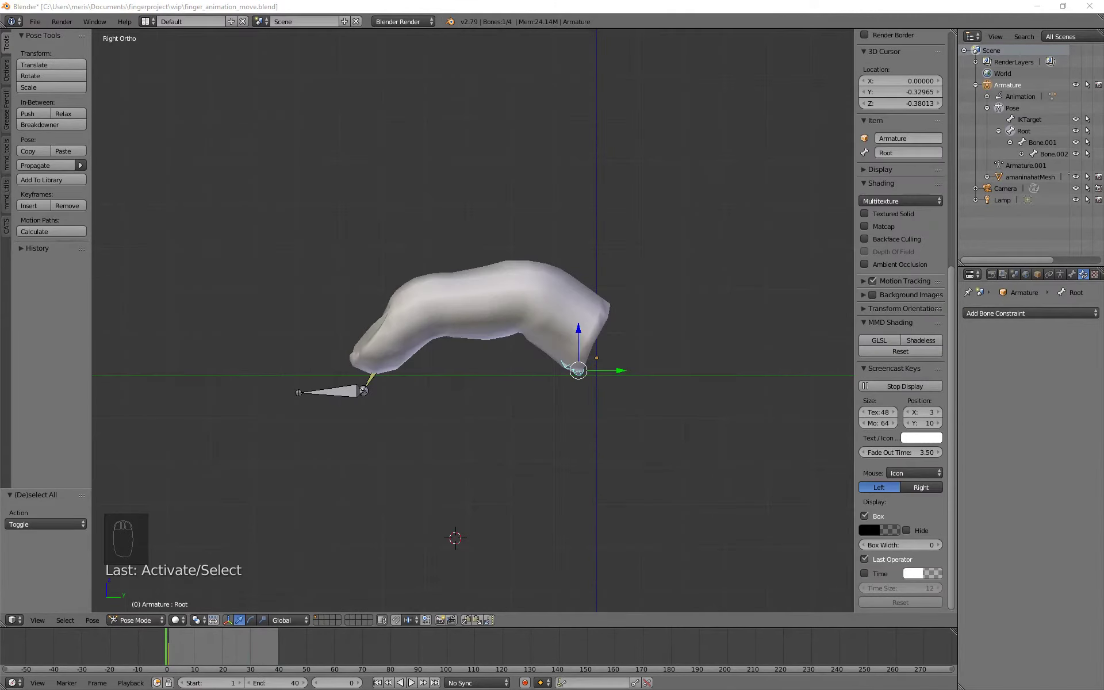
Step: Select the IKTarget bone at the fingertip of the armature
right_click(316, 401)
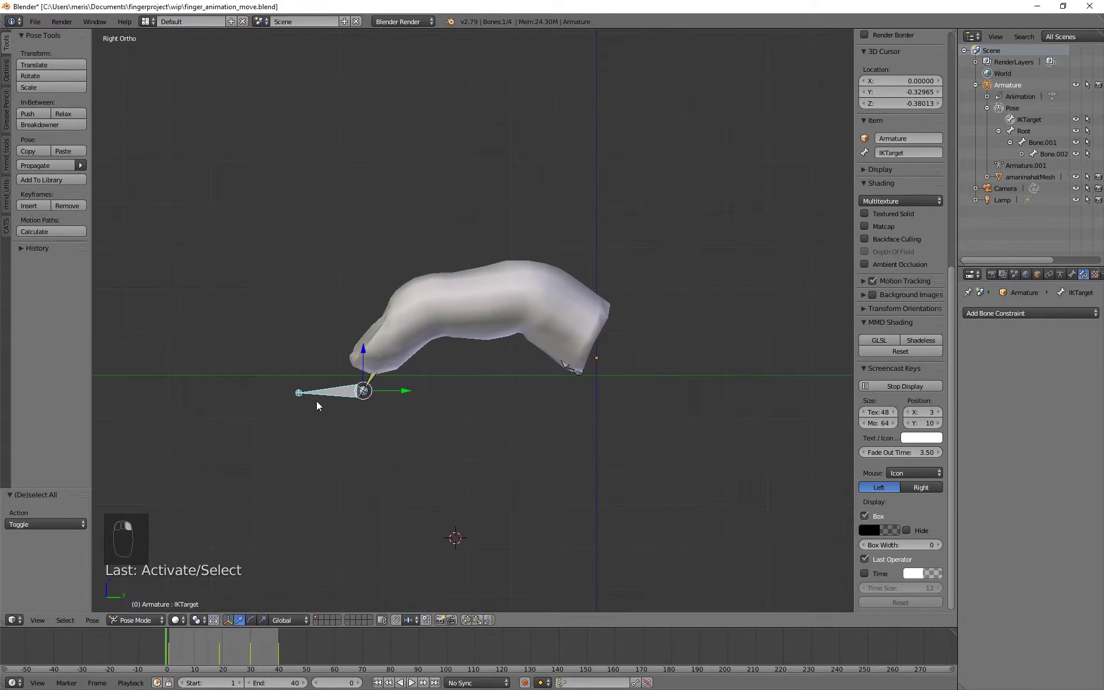
shift+middle_drag(487, 342, 375, 398)
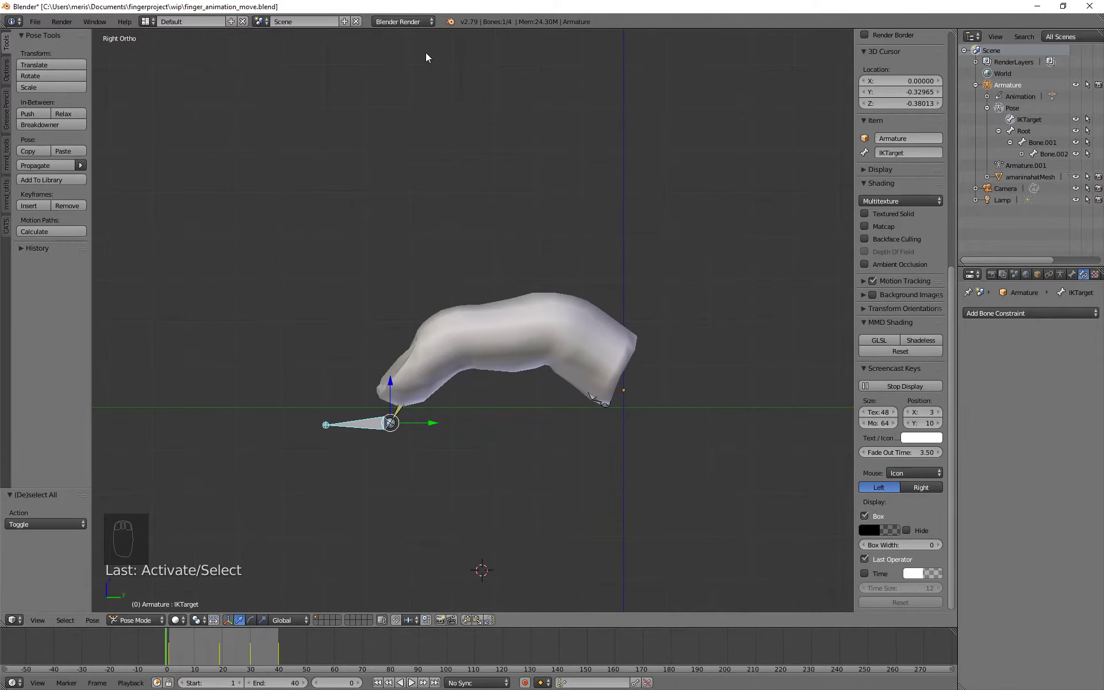
shift+middle_drag(390, 248, 408, 303)
shift+middle_drag(759, 367, 710, 328)
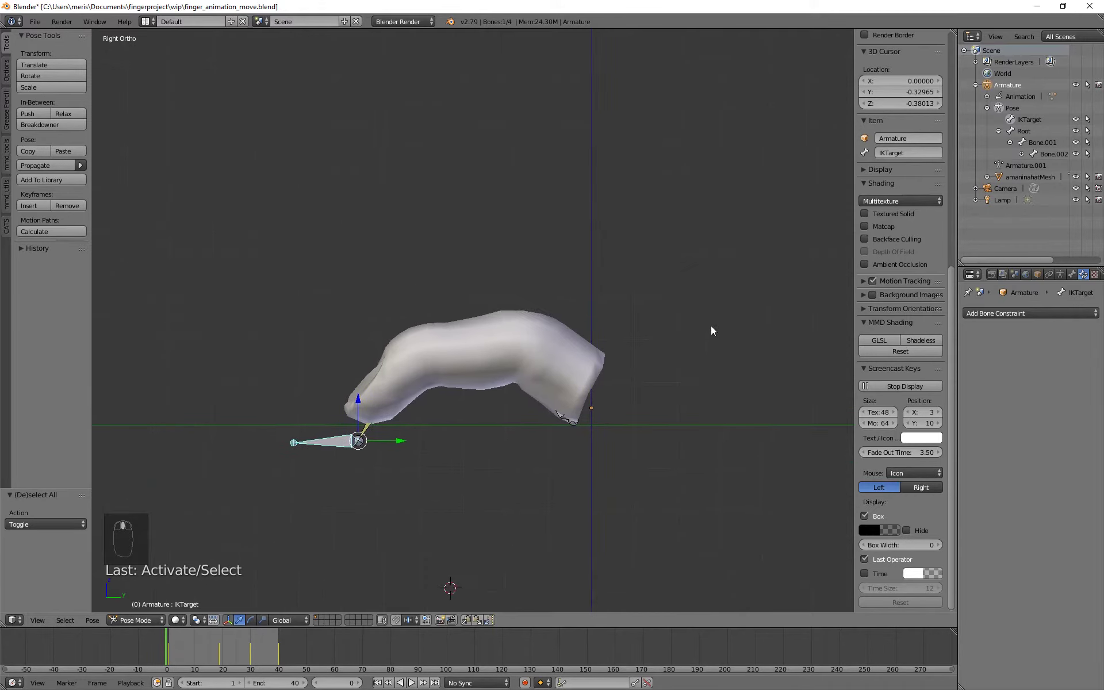
scroll(555, 407, down, 2)
shift+middle_drag(550, 456, 574, 453)
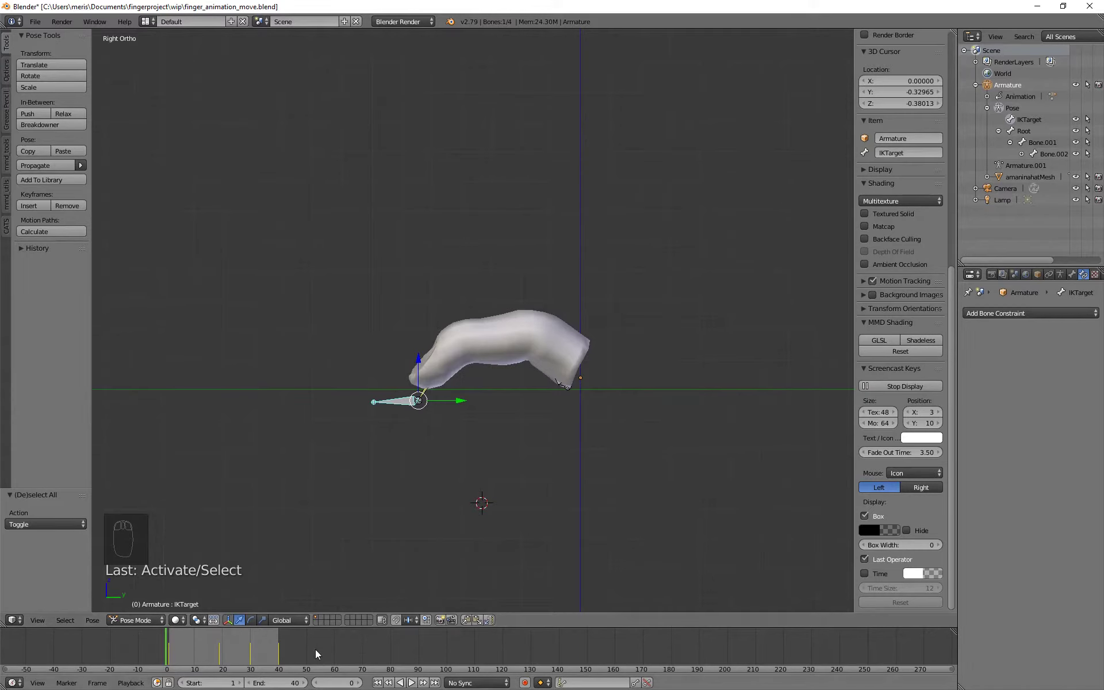
Step: Go to frame 60 and set the animation's end frame to 60
click(277, 641)
drag(277, 641, 281, 675)
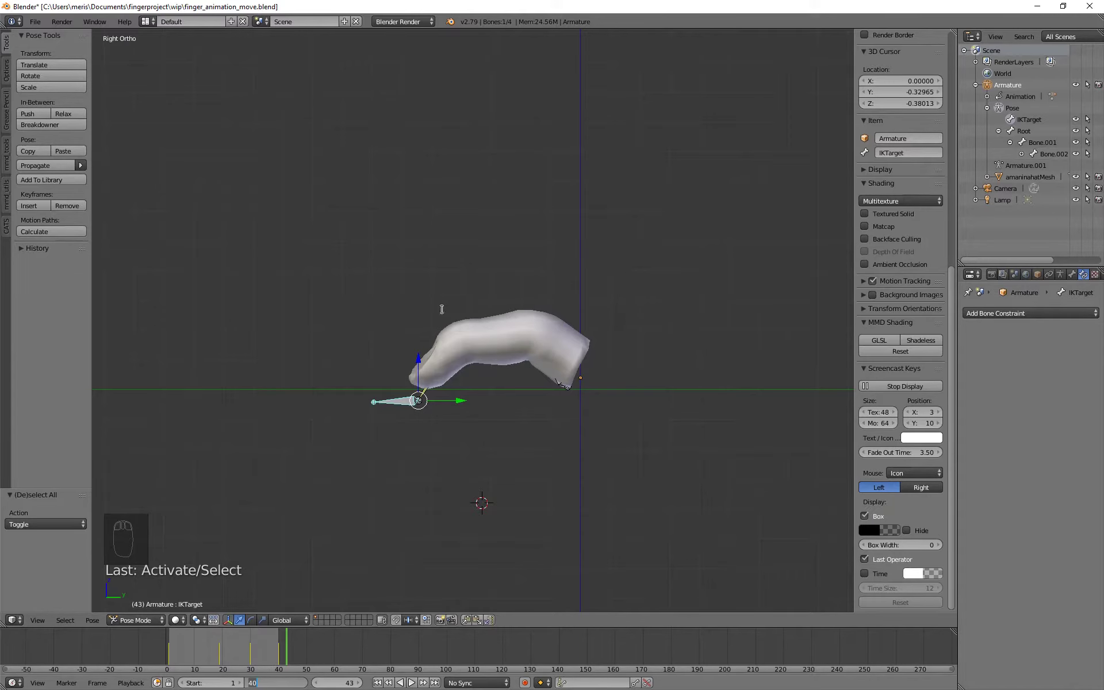
key(Return)
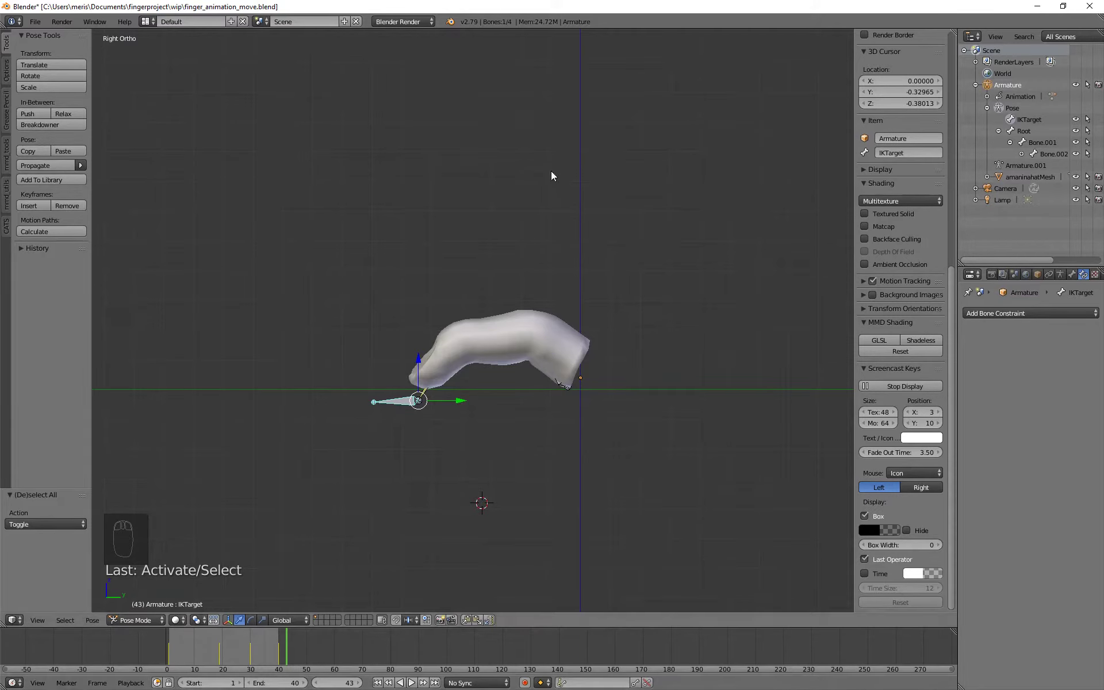
click(338, 683)
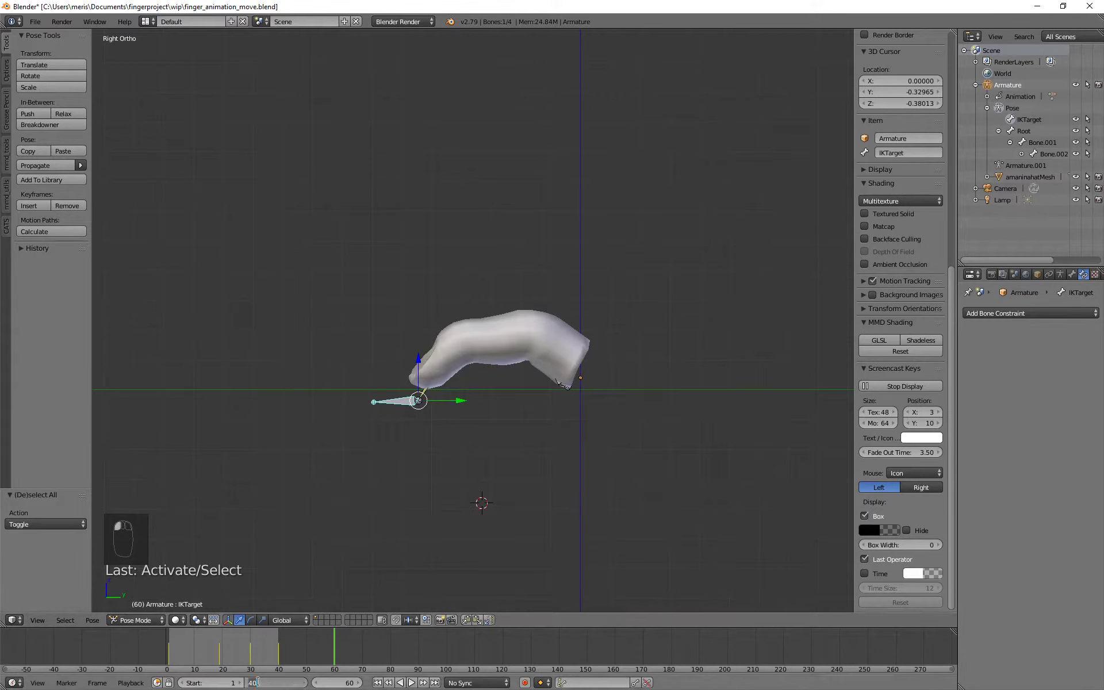
text(60)
key(Return)
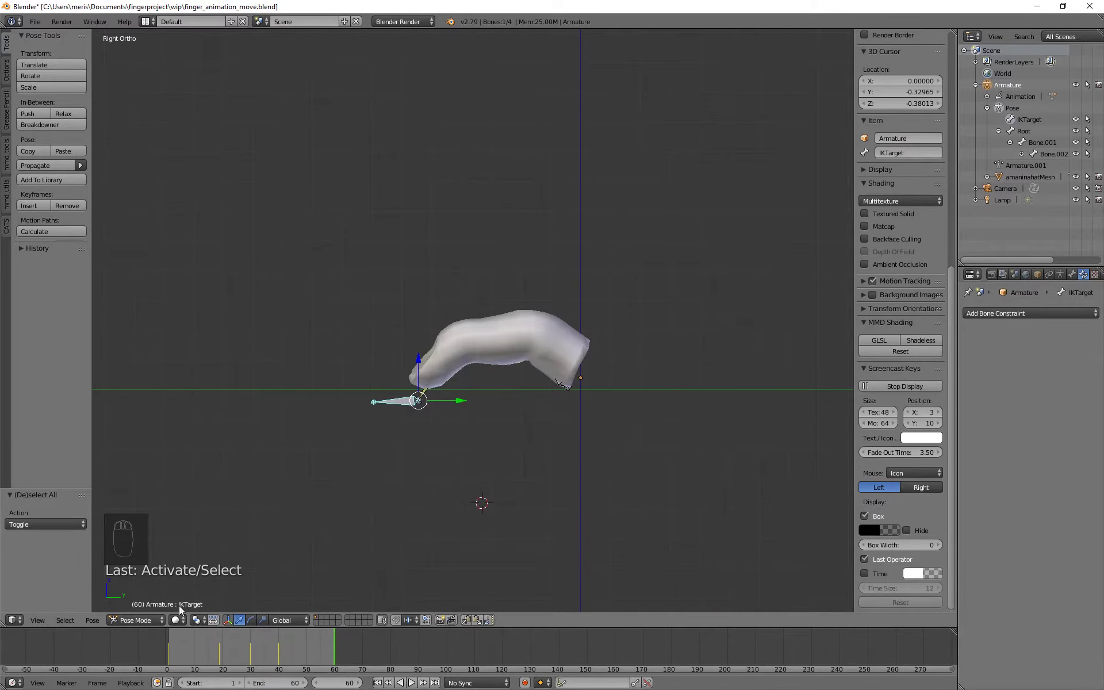
Step: Raise the IKTarget bone by about 0.404 in Y and 0.638 in Z, and keyframe its location at frame 60
drag(371, 416, 494, 215)
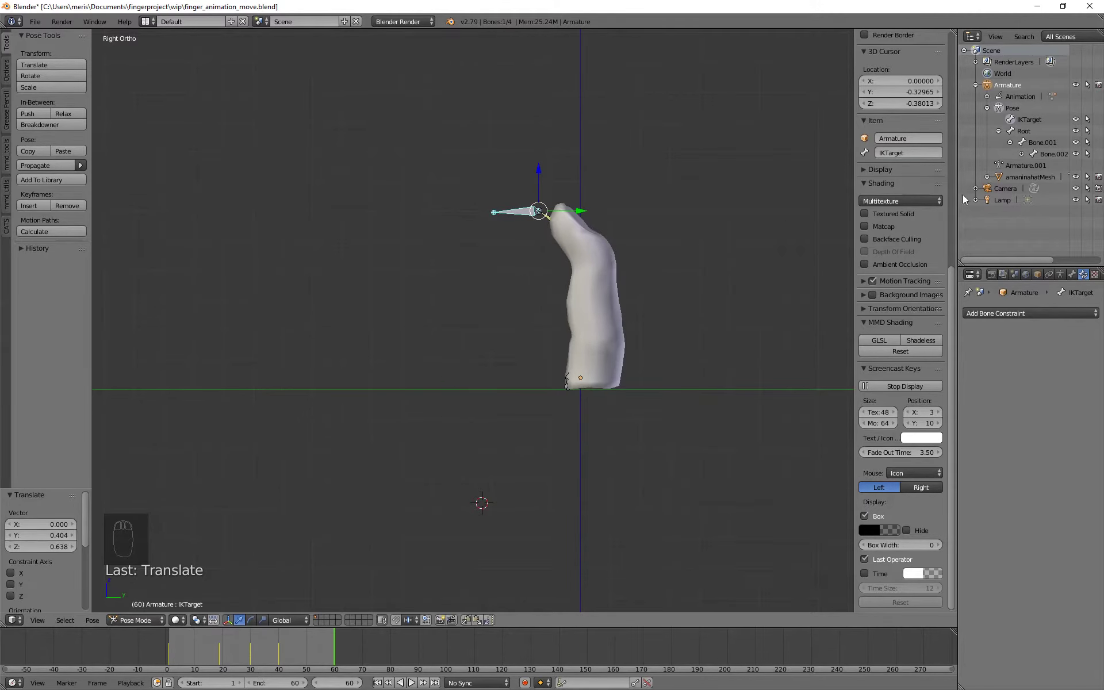
scroll(946, 185, up, 15)
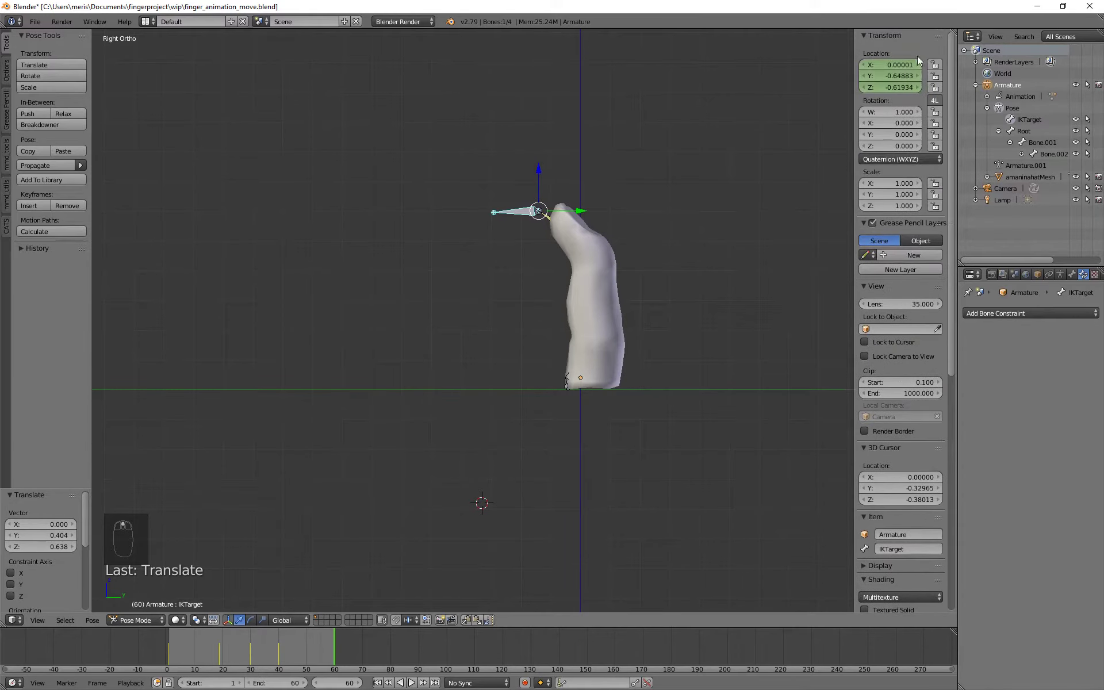
key(i)
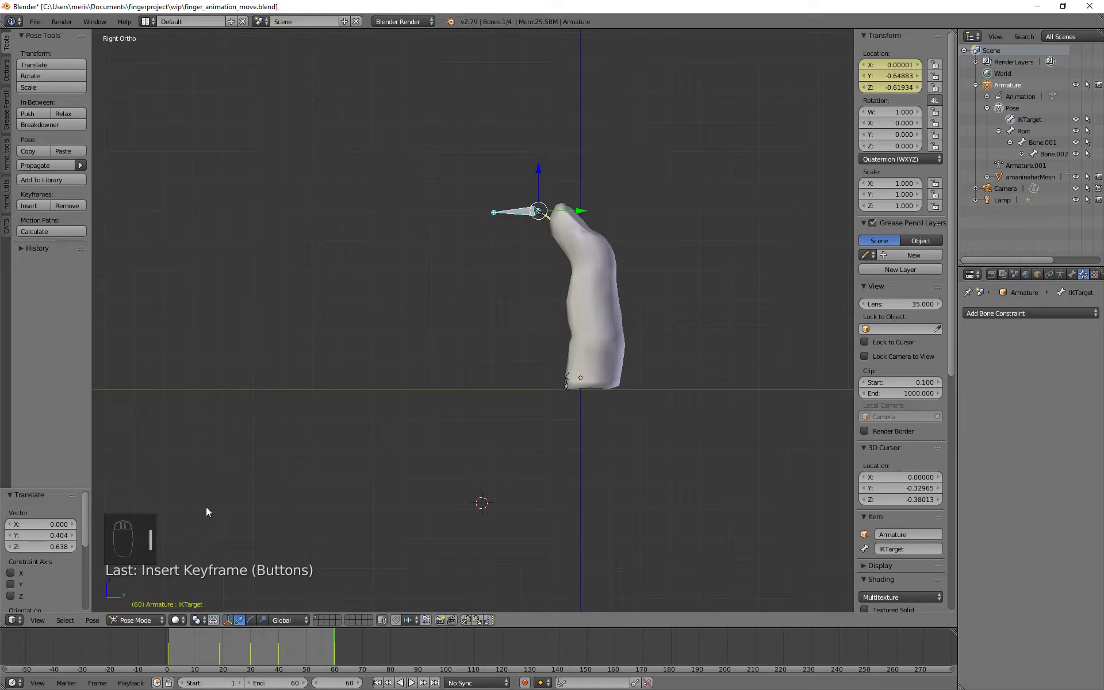
Step: Scrub through the animation up to frame 60 to review the finger's rising motion from an angle and in front view
mouse_move(320, 655)
mouse_down()
mouse_move(265, 653)
mouse_move(337, 661)
mouse_up()
middle_drag(403, 368, 315, 399)
drag(331, 652, 334, 657)
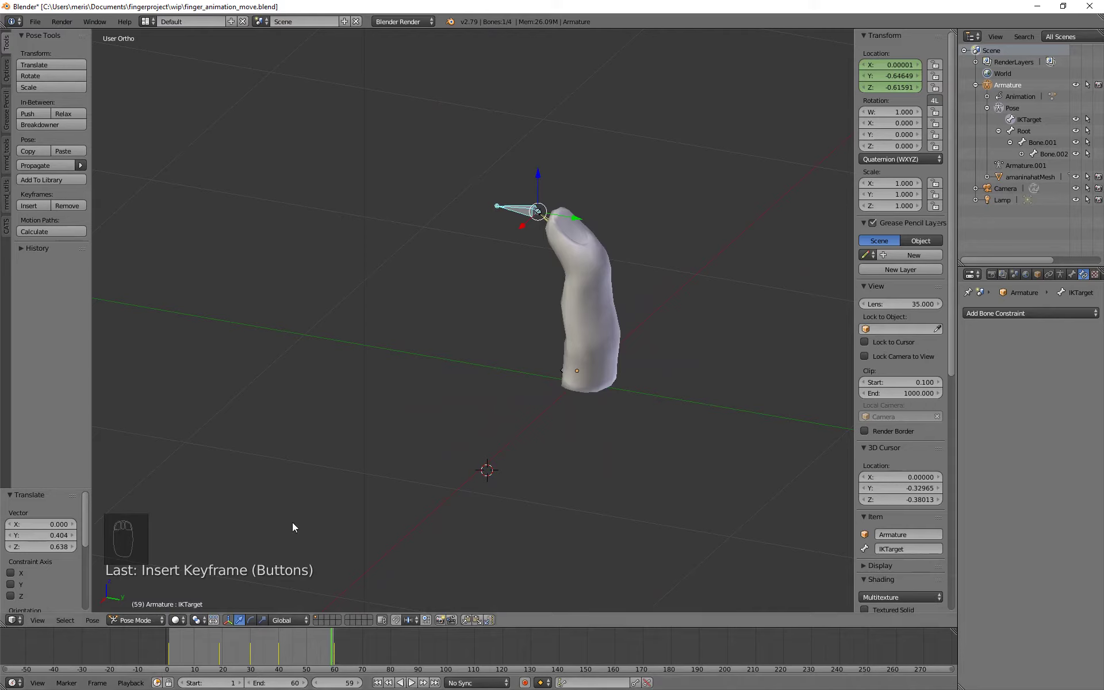
middle_drag(368, 421, 532, 423)
key(KP_1)
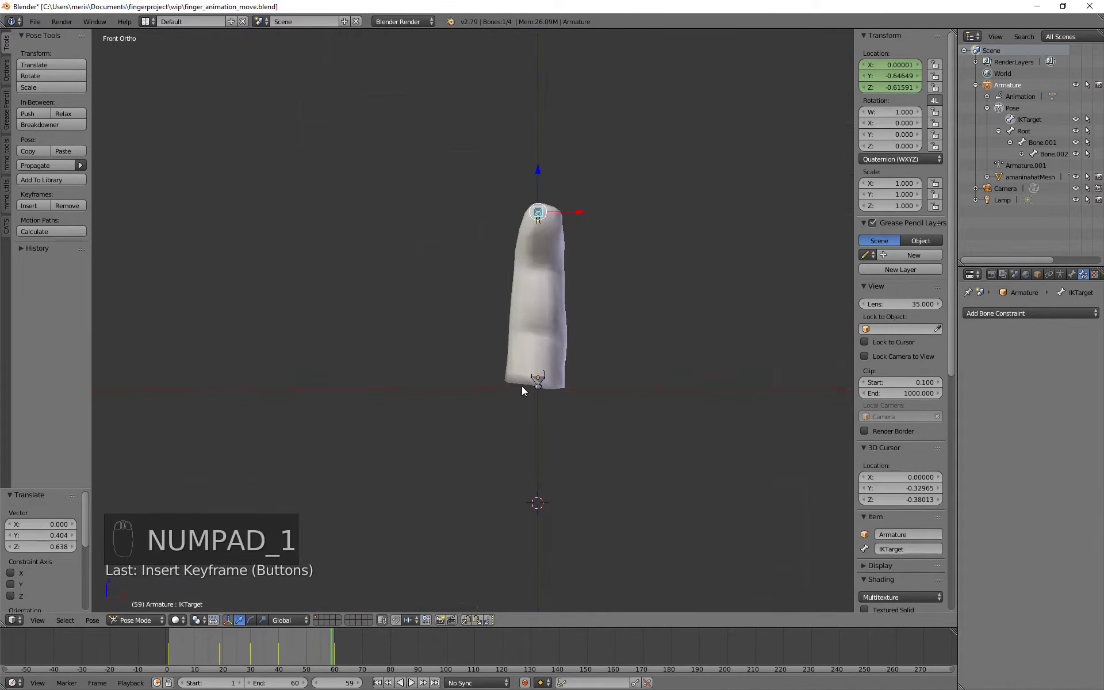
right_click(512, 362)
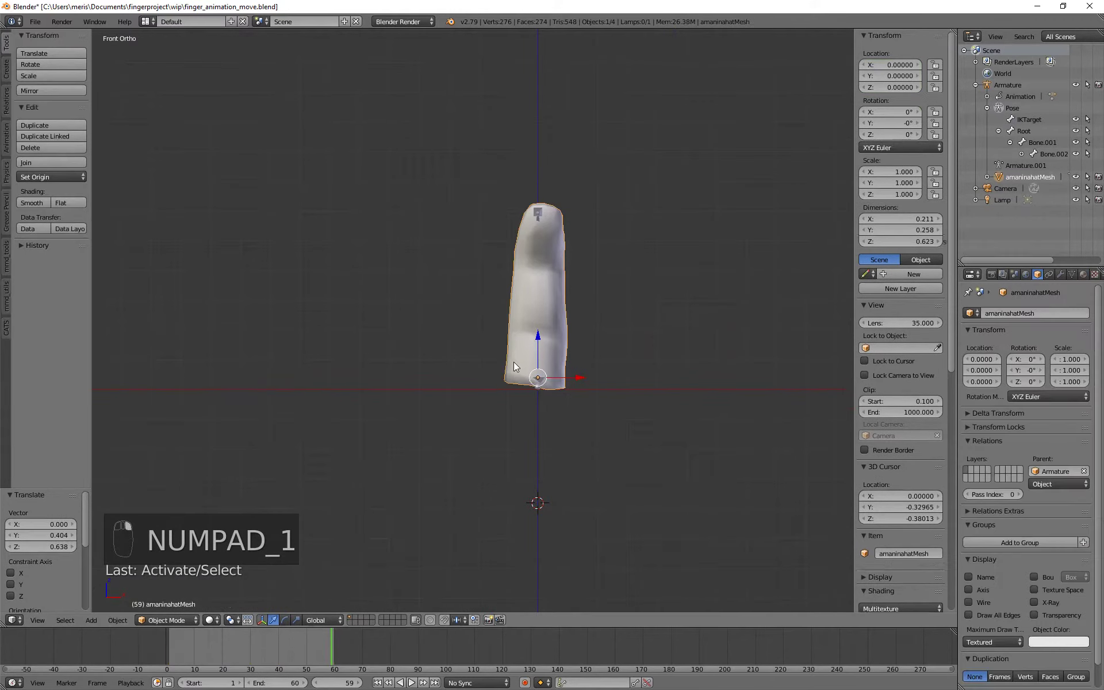
right_click(538, 212)
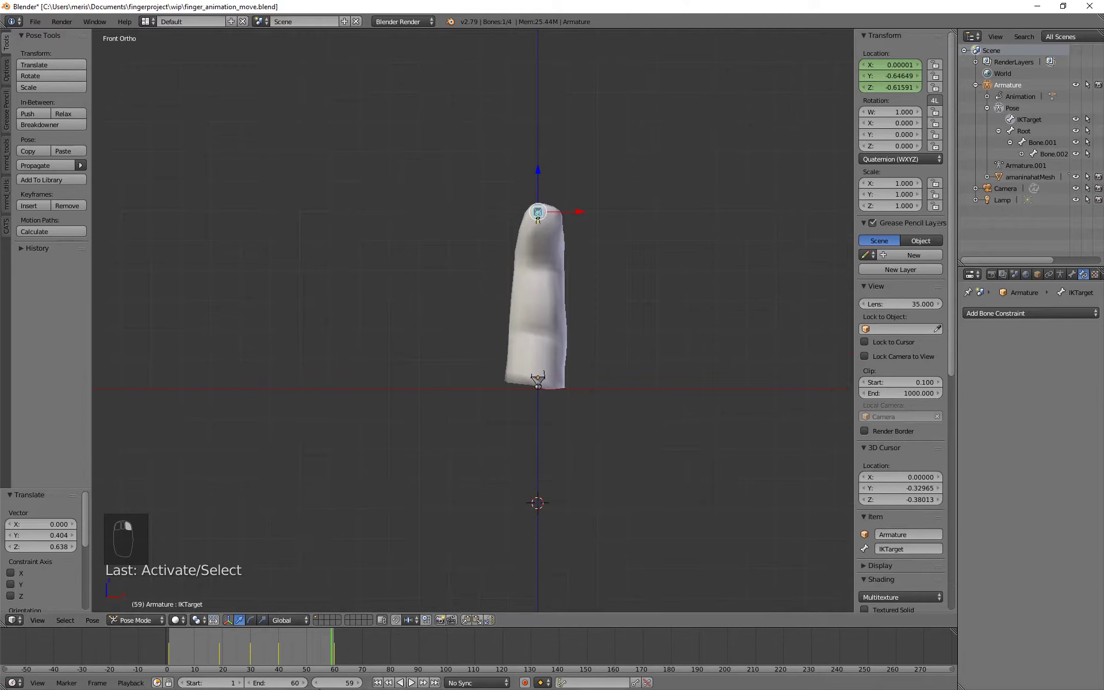
drag(317, 656, 335, 659)
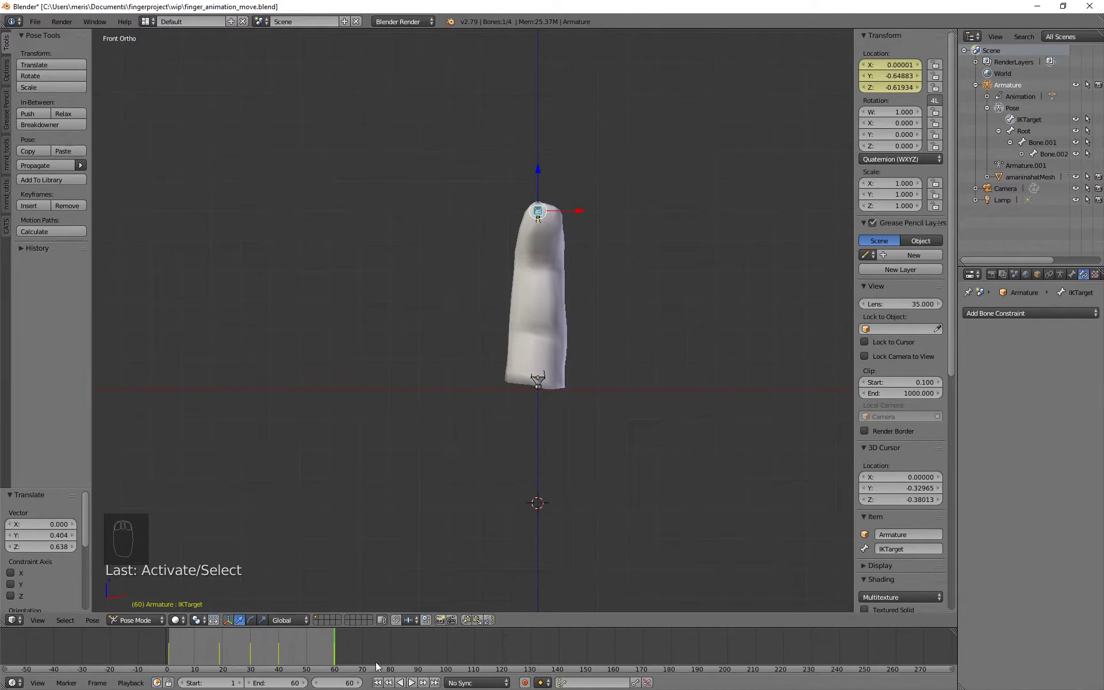
Step: Go to frame 100 and set the animation's end frame to 100
key(alt+a)
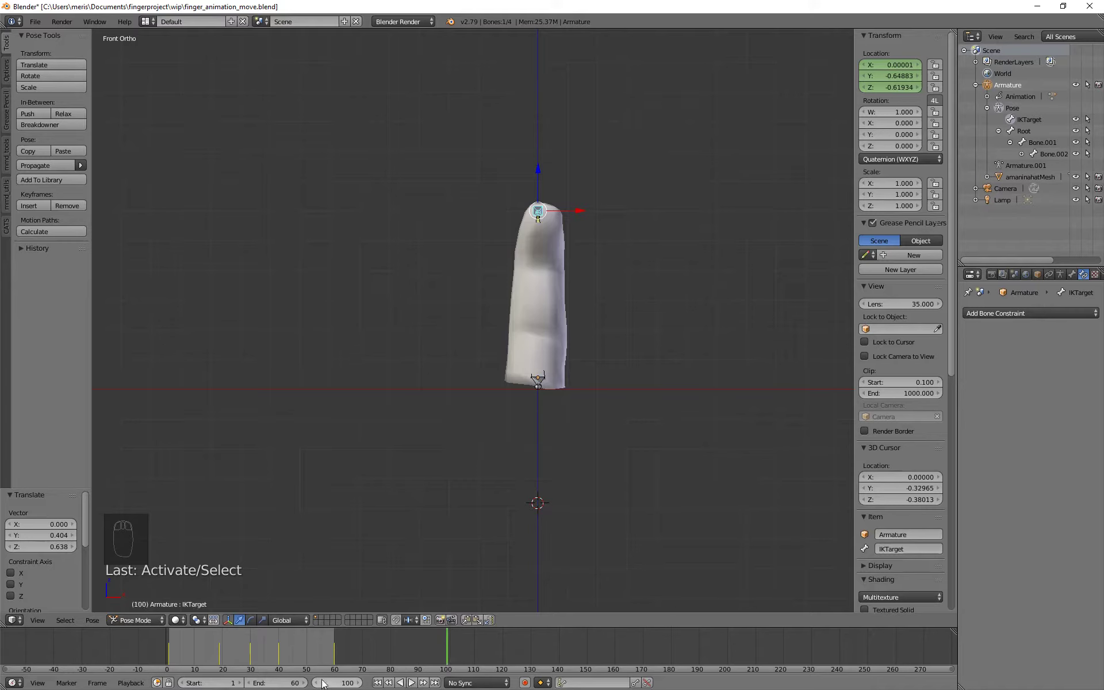
text(100)
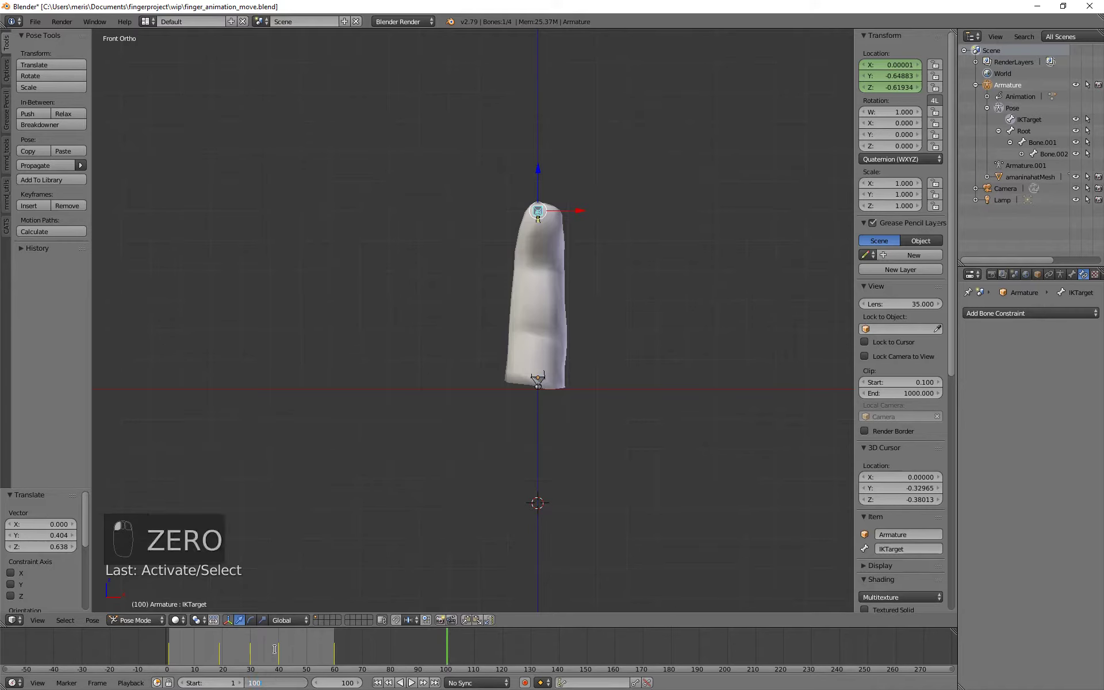
click(274, 649)
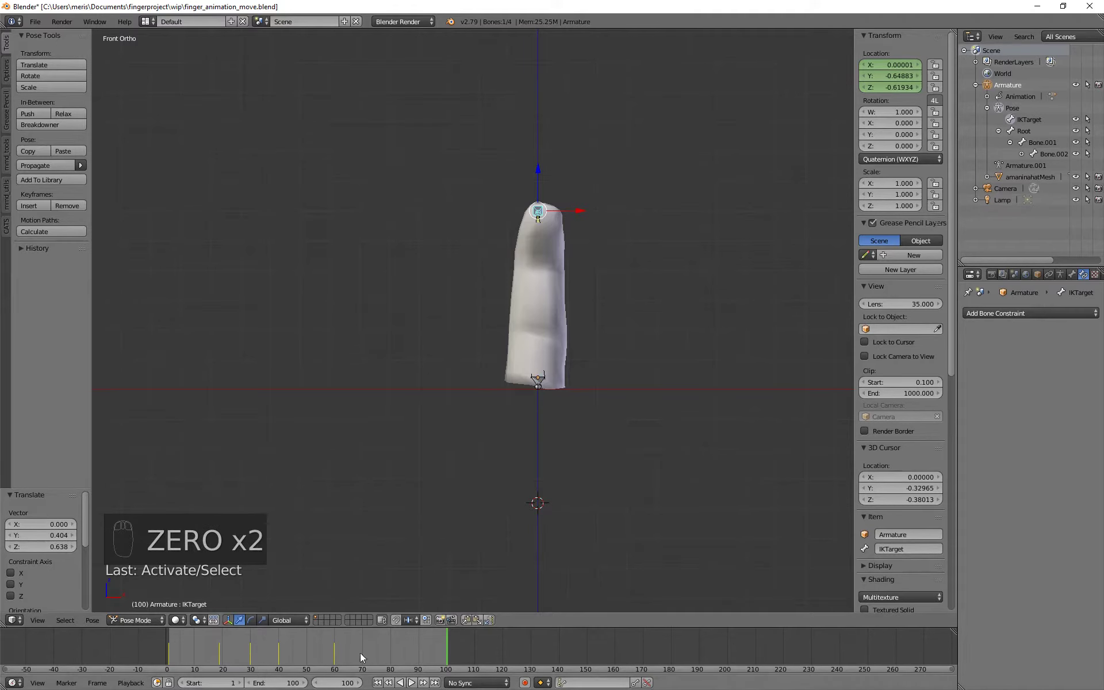
Step: Move the IKTarget bone about -0.224 along X and insert a location keyframe at frame 100
drag(332, 655, 368, 657)
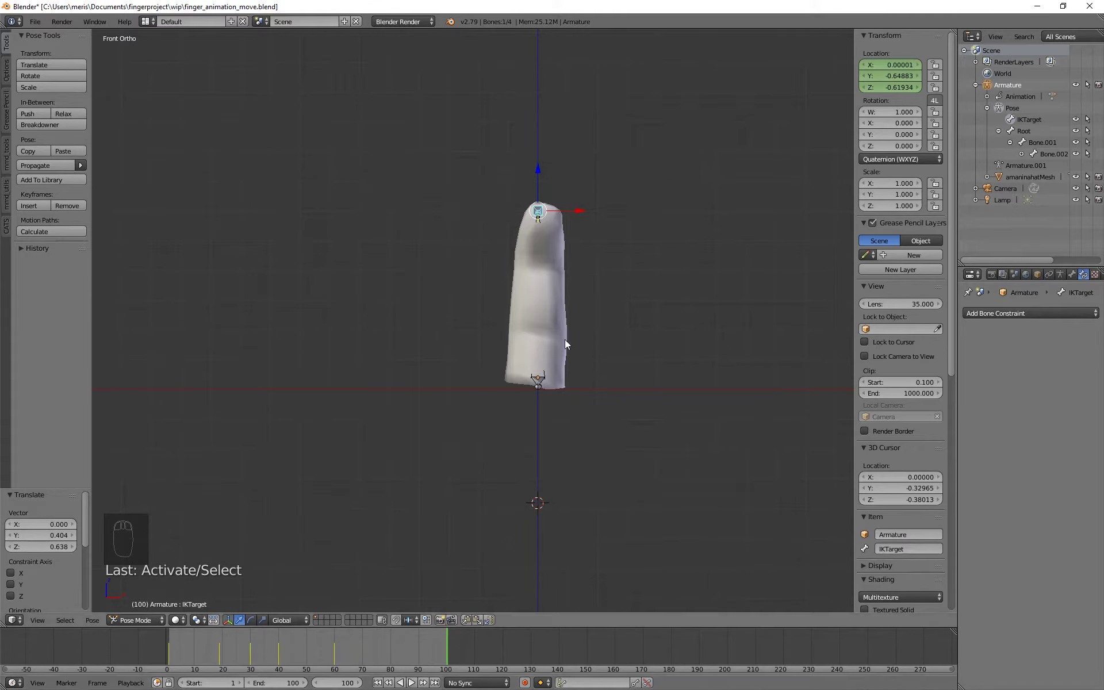
drag(572, 211, 508, 198)
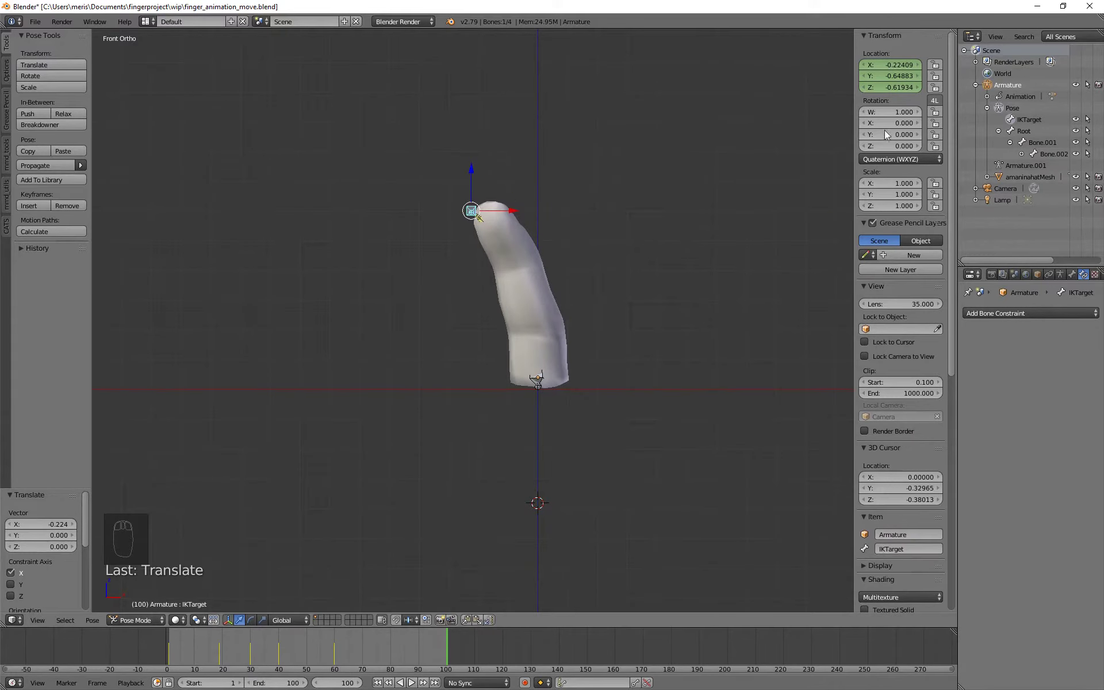
key(i)
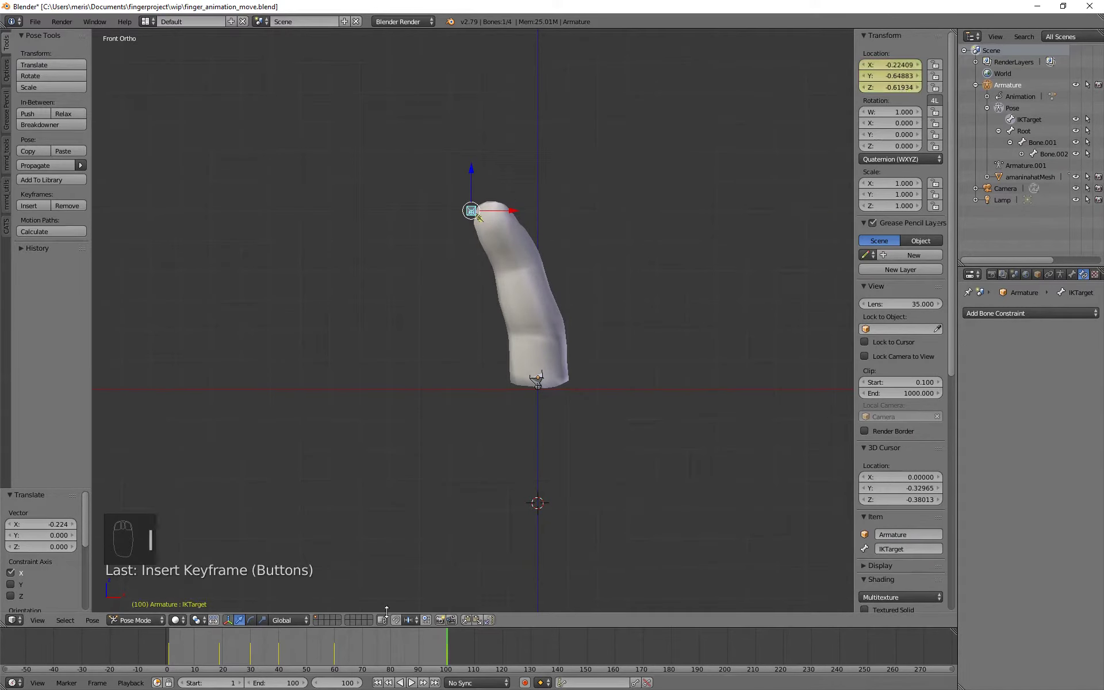
Step: Review the motion up to frame 100, go to frame 141 and set the animation's end frame to 140
drag(345, 643, 447, 653)
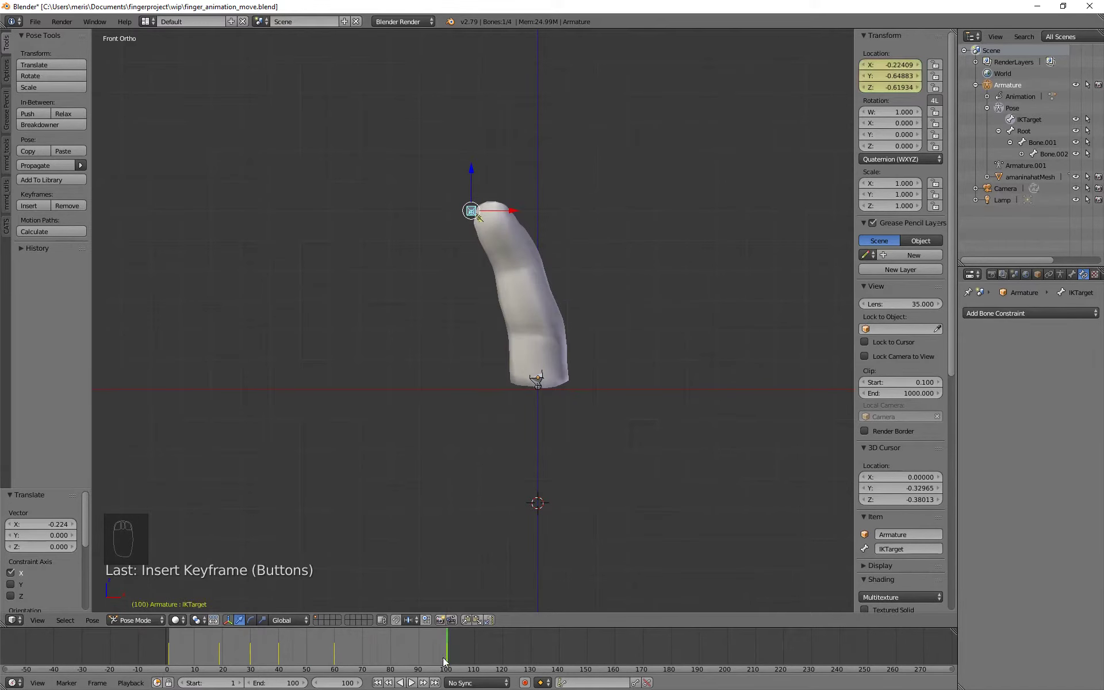
drag(527, 648, 537, 652)
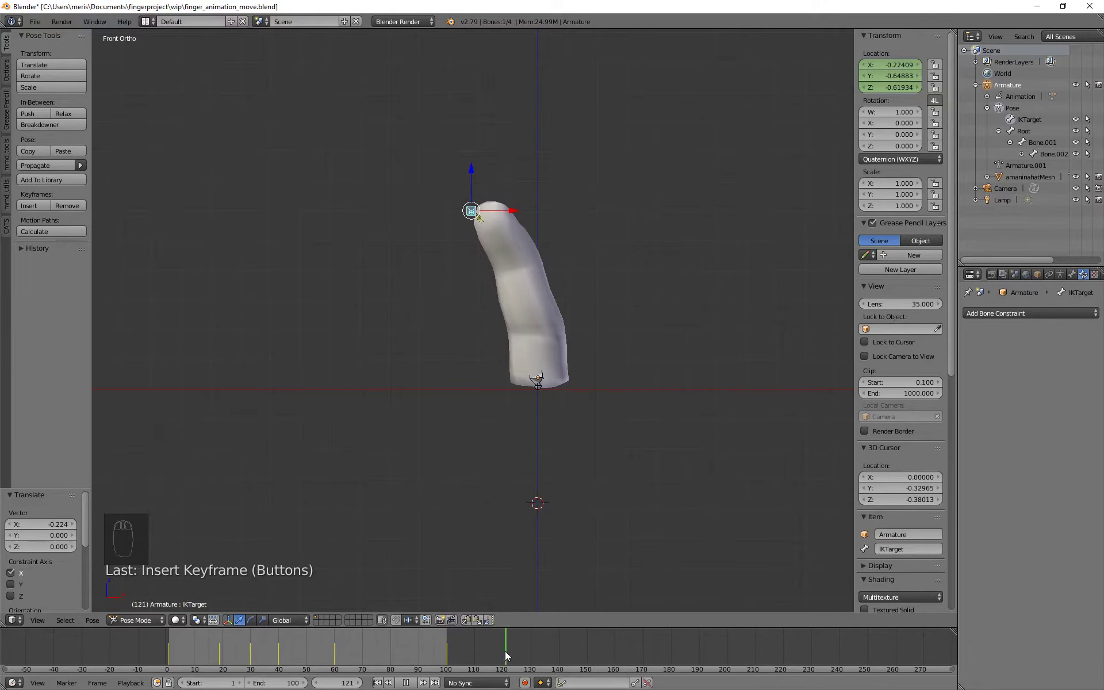
drag(505, 652, 556, 662)
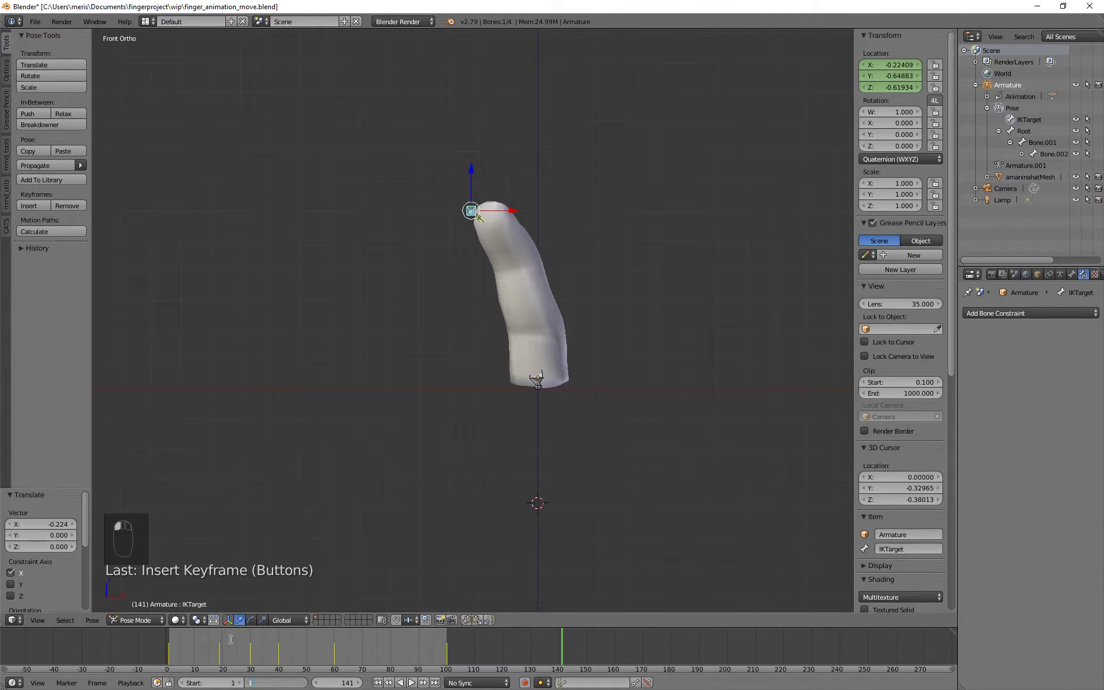
key(Return)
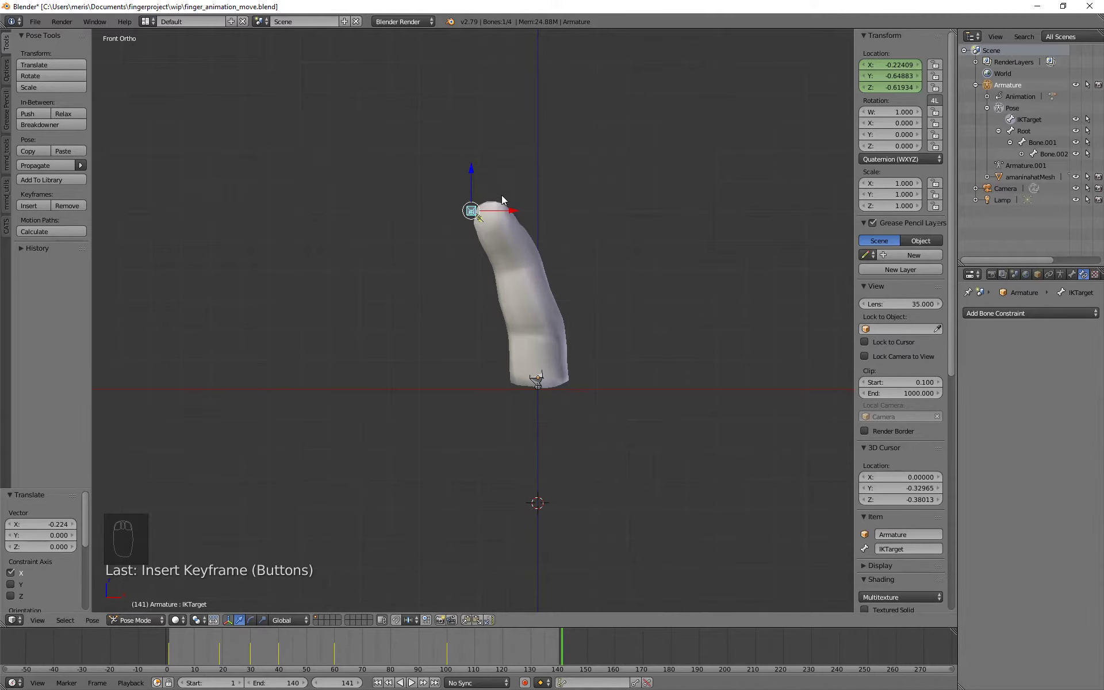
Step: Try to move the IKTarget bone about 0.359 along X, and insert a location keyframe for it at frame 139
drag(512, 209, 619, 226)
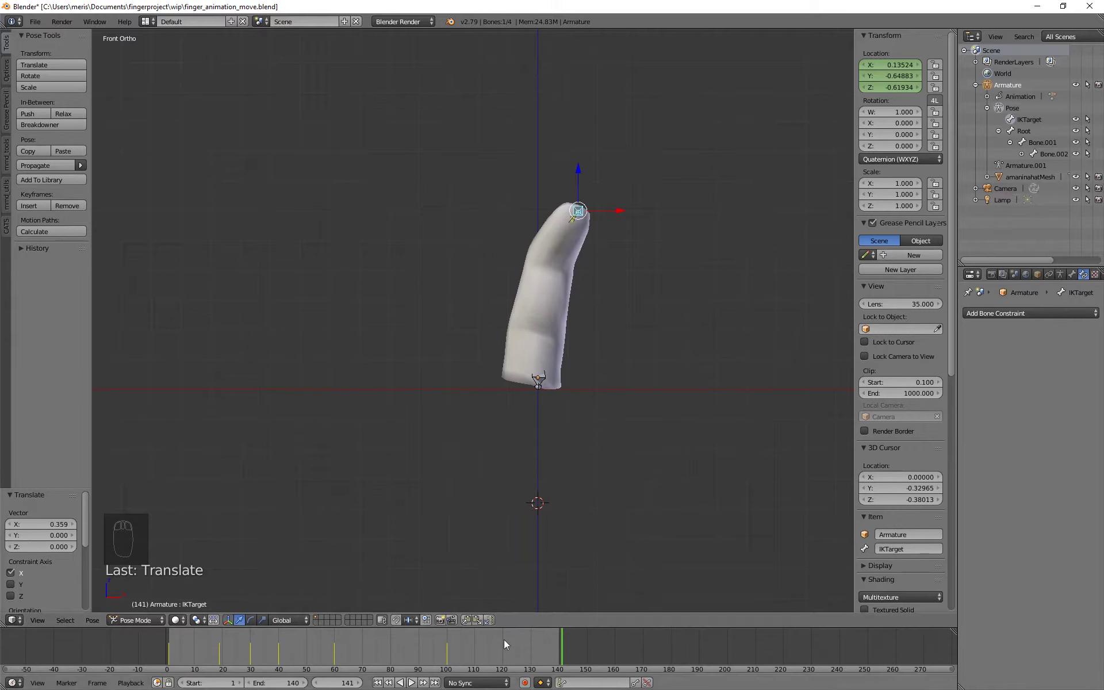
drag(549, 642, 556, 643)
key(i)
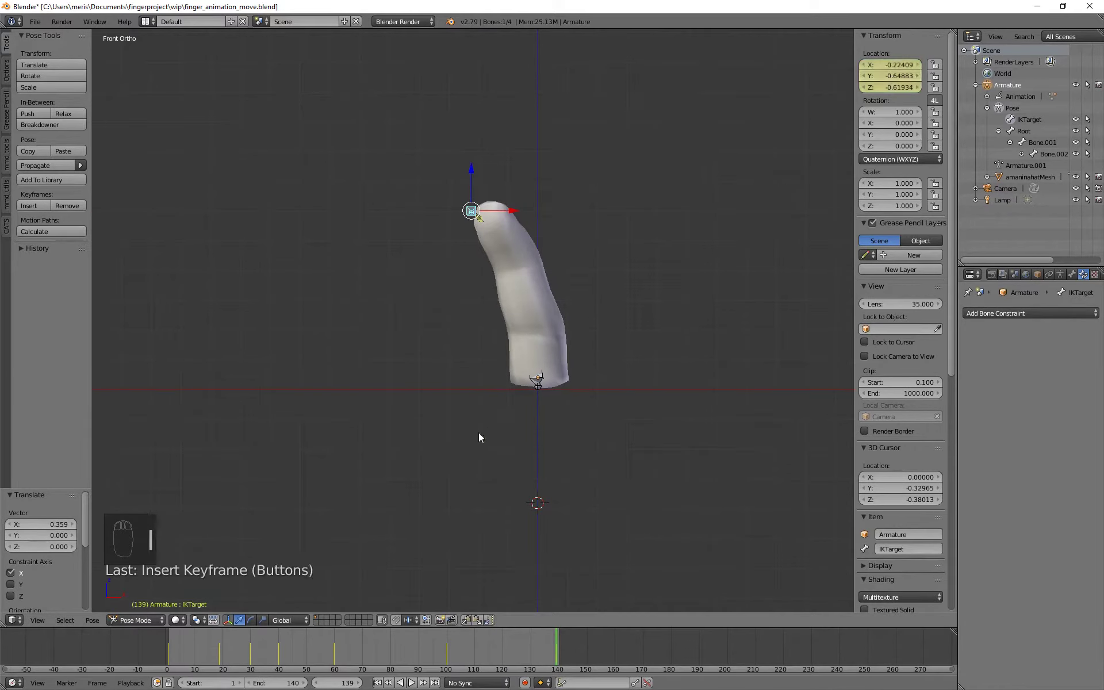
Step: Review the finger's bending motion from frame 60 onward by scrubbing and playing the animation from different angles
middle_drag(479, 432, 389, 463)
mouse_move(473, 647)
mouse_down()
mouse_move(274, 650)
mouse_move(345, 650)
mouse_move(381, 670)
mouse_move(457, 662)
mouse_up()
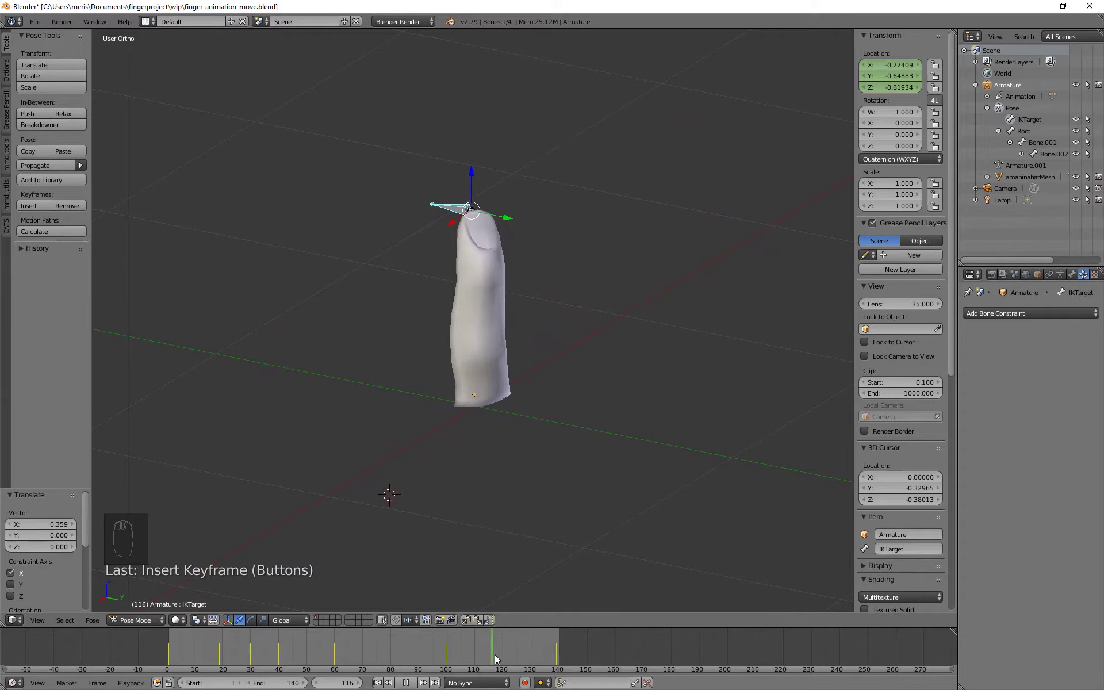
drag(555, 667, 493, 670)
drag(320, 674, 335, 674)
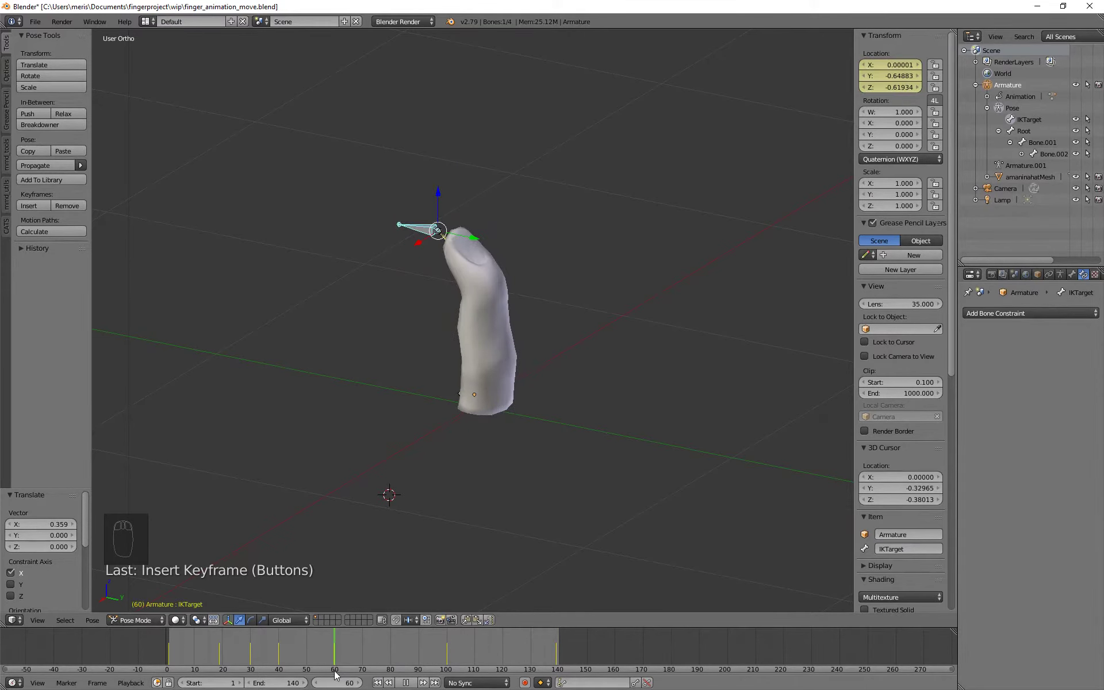
middle_drag(334, 515, 504, 497)
key(alt+a)
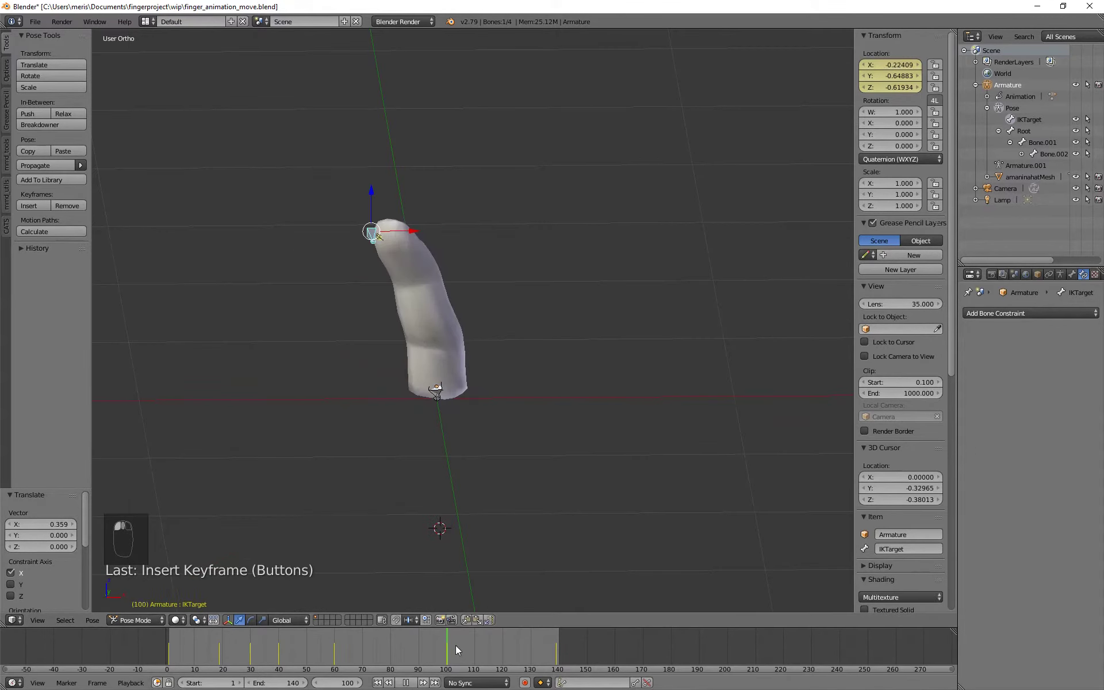
Step: Move the IKTarget bone about 0.432 along X at frame 139 and insert a location keyframe for it
drag(449, 647, 557, 643)
key(alt+a)
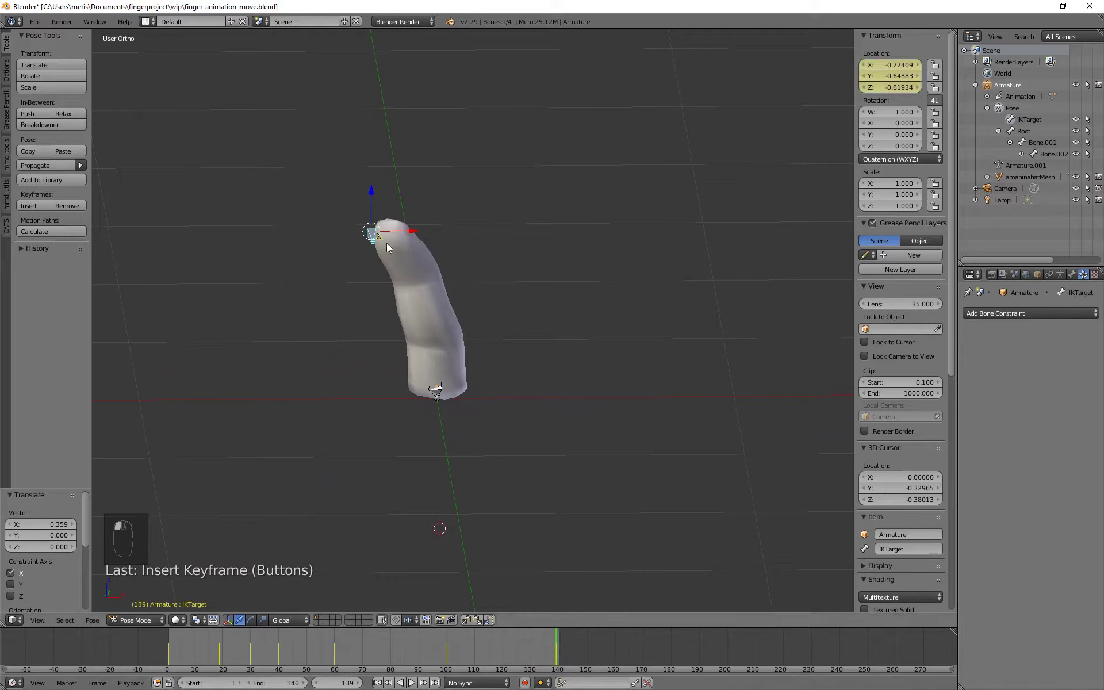
drag(409, 234, 538, 273)
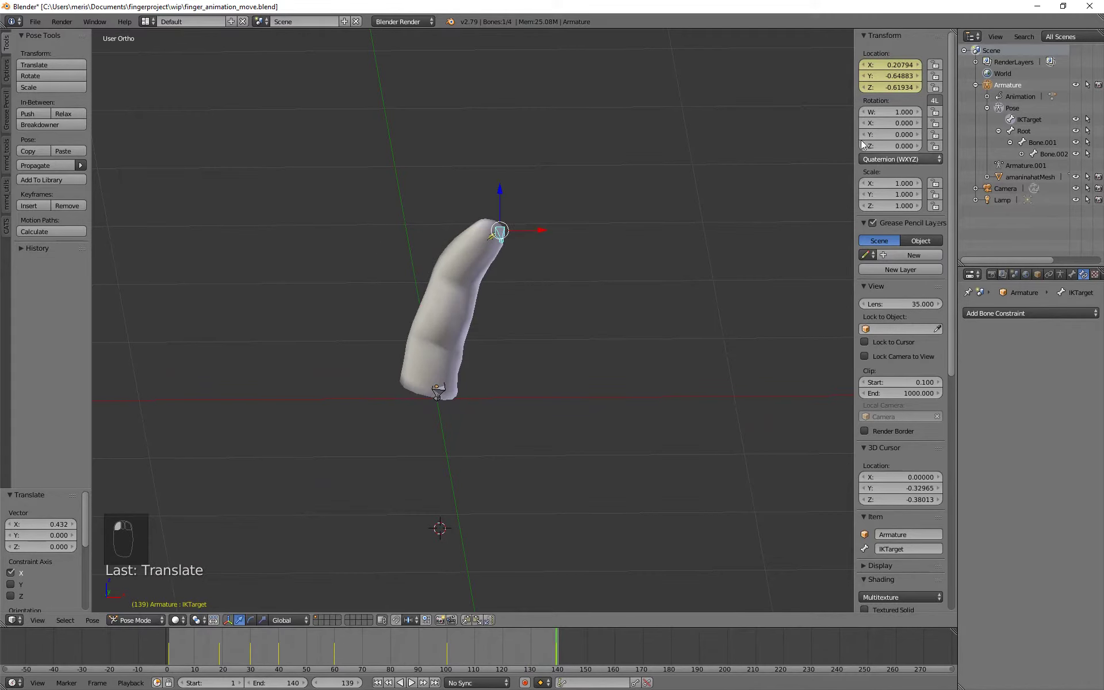
key(i)
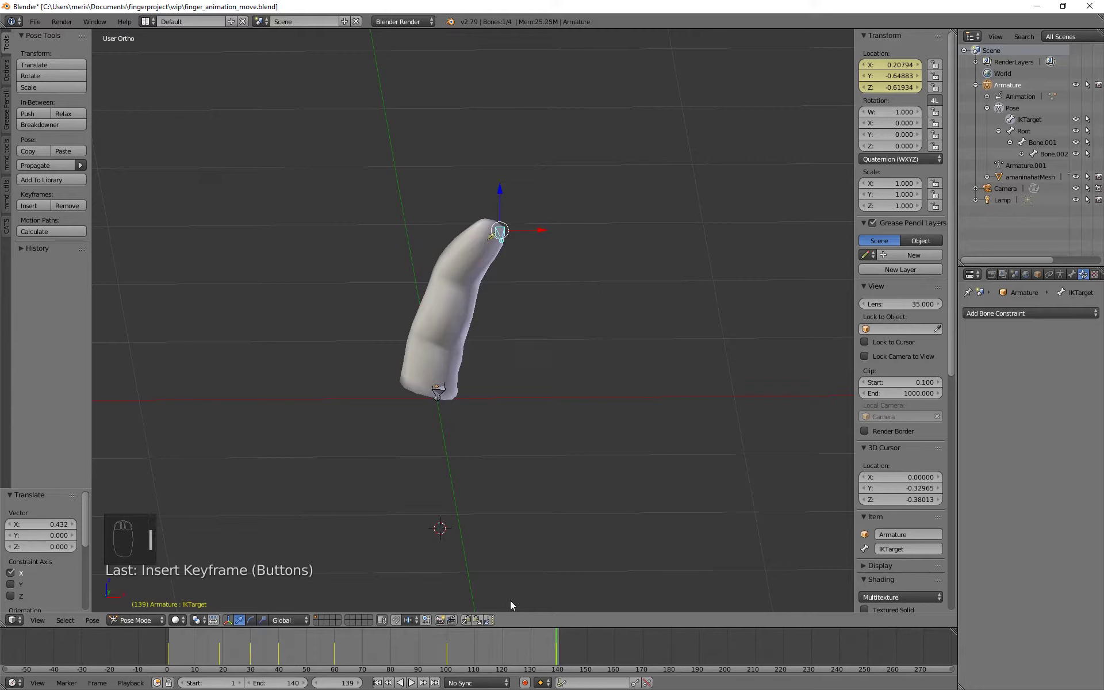
Step: Scrub and play the animation up to frame 140 to check the finger's side-to-side motion from front and back
drag(440, 646, 576, 630)
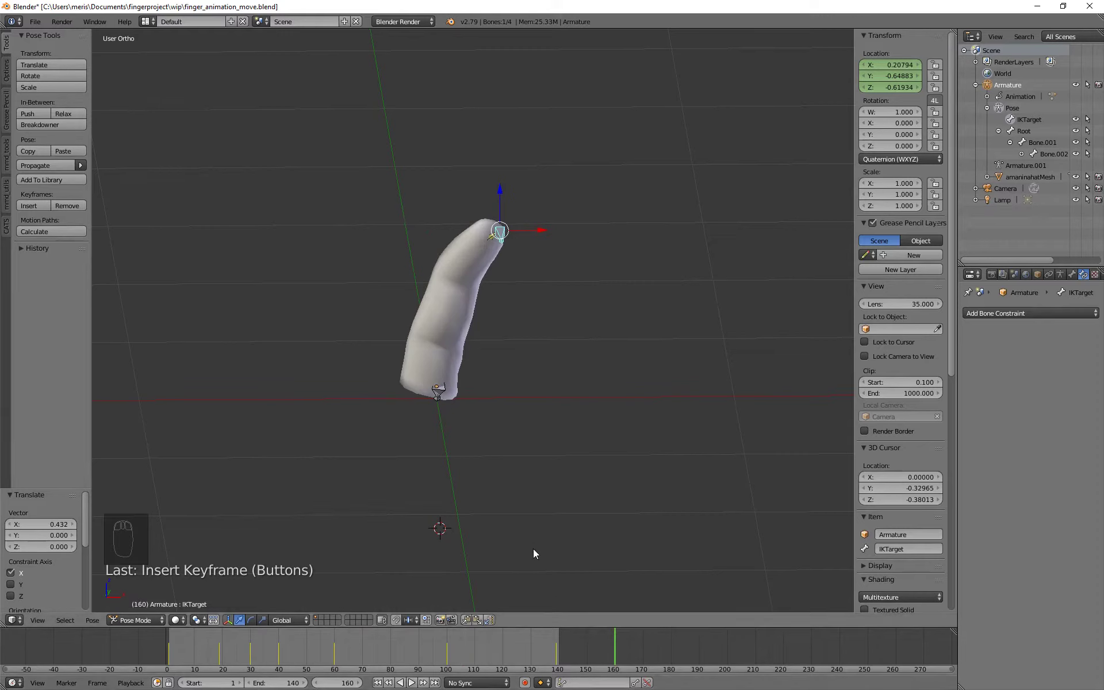
key(alt+a)
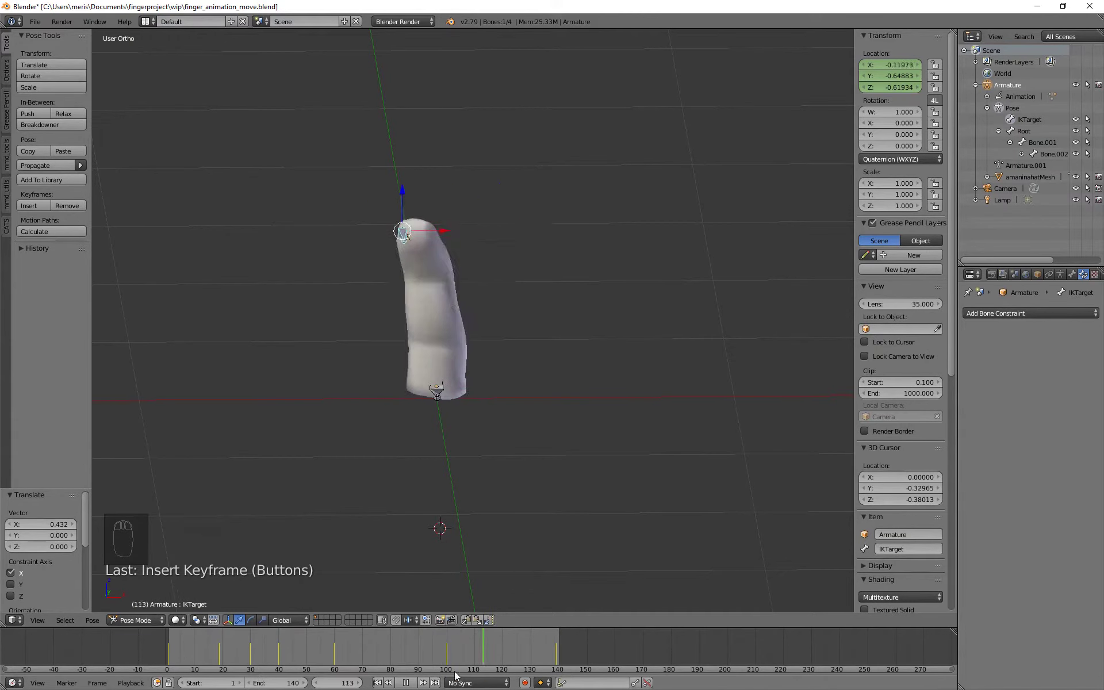
click(406, 682)
drag(354, 655, 329, 657)
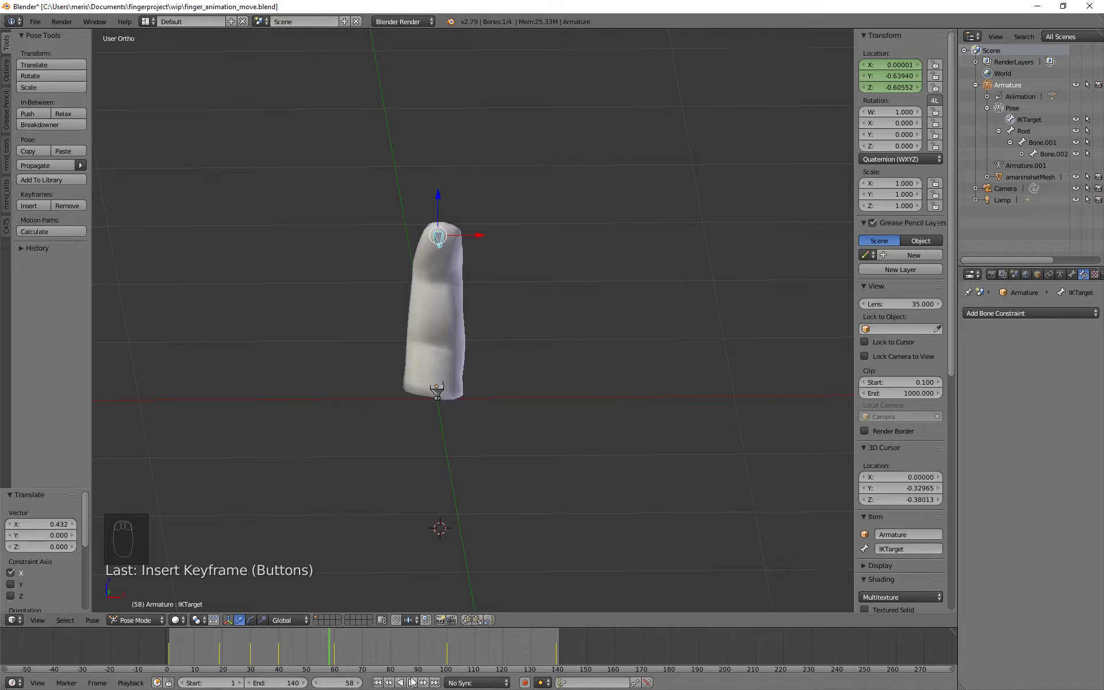
click(411, 682)
middle_drag(499, 456, 307, 481)
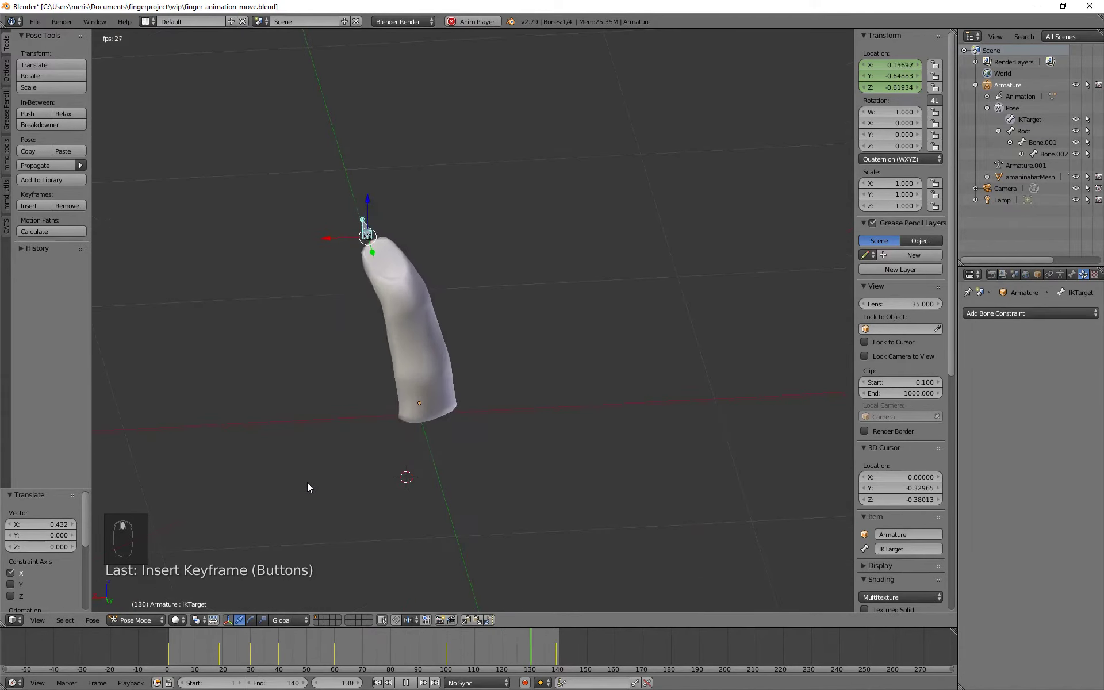
key(space)
click(406, 683)
click(550, 663)
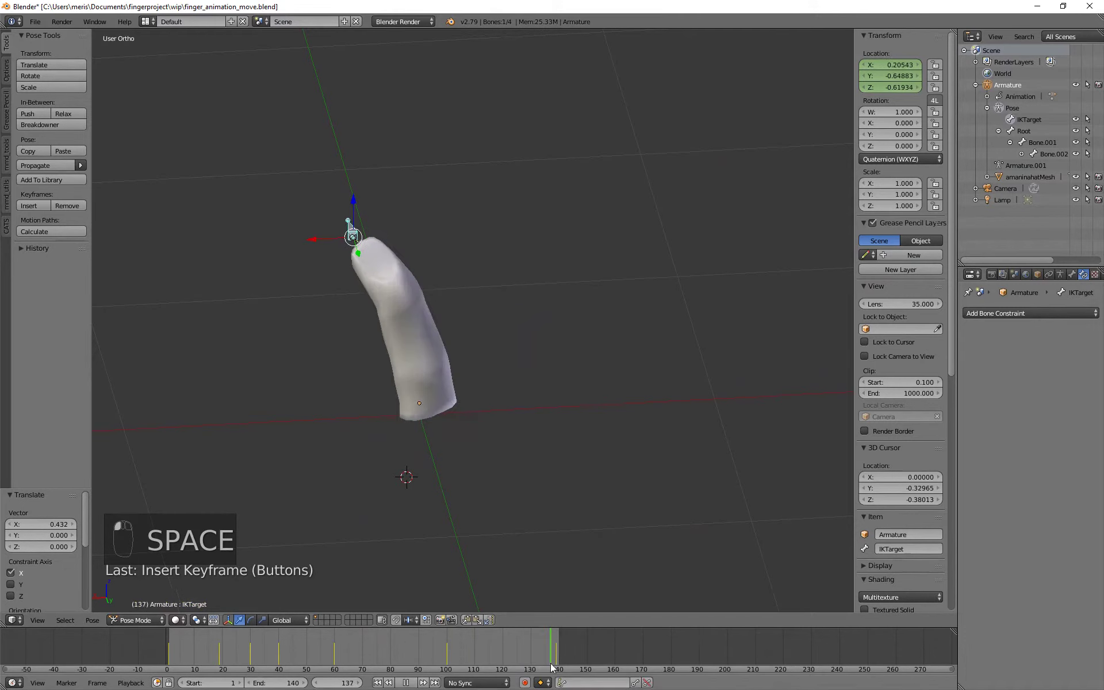
Step: Go to frame 170 and set the animation's end frame to 210
drag(550, 667, 643, 658)
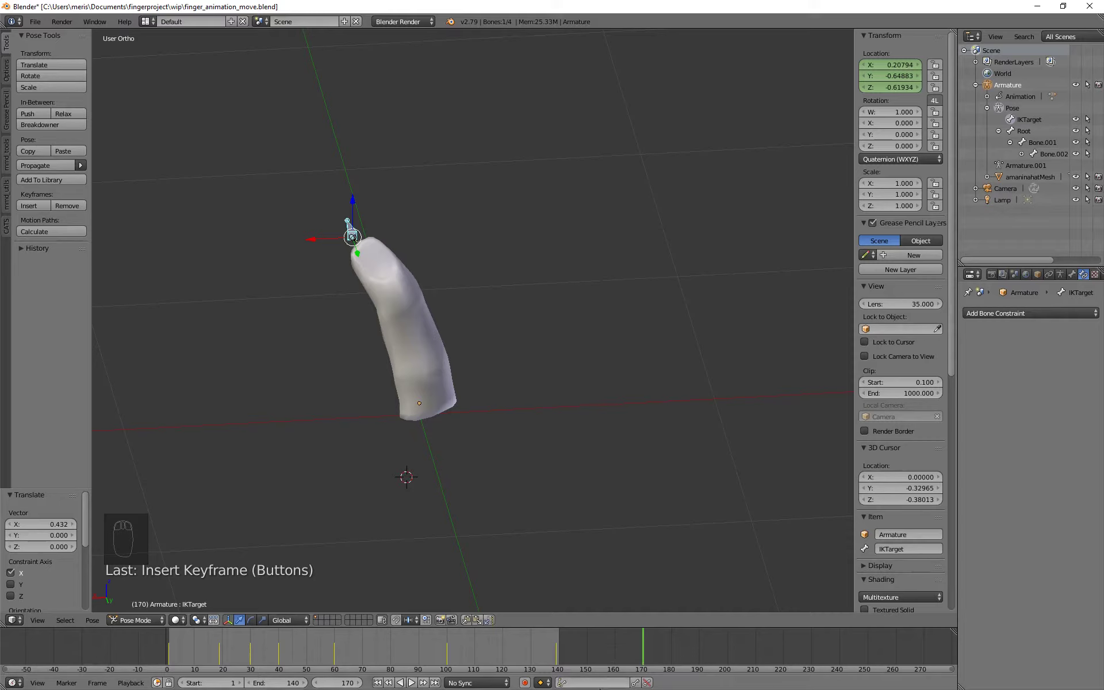
click(341, 682)
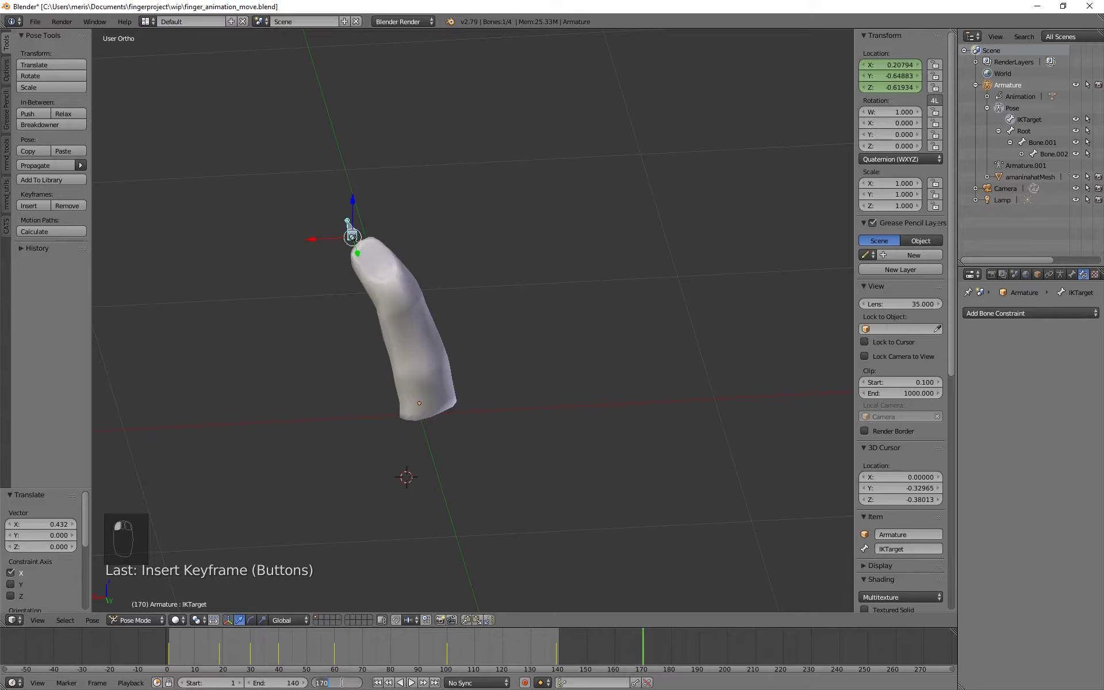
click(271, 682)
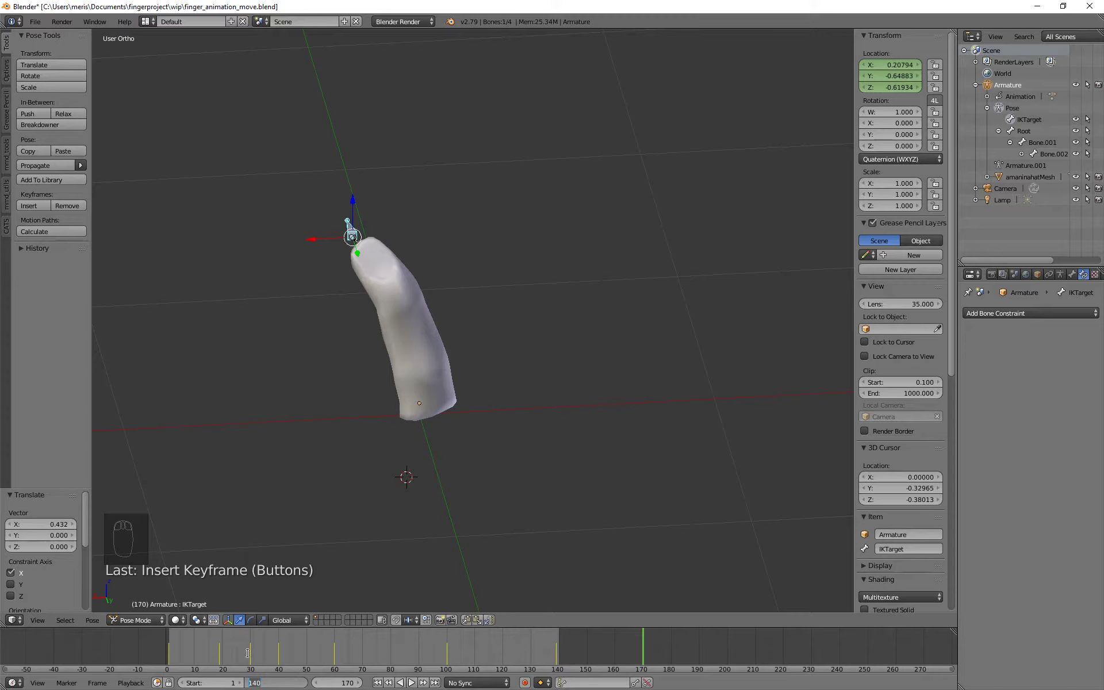
text(210)
key(Return)
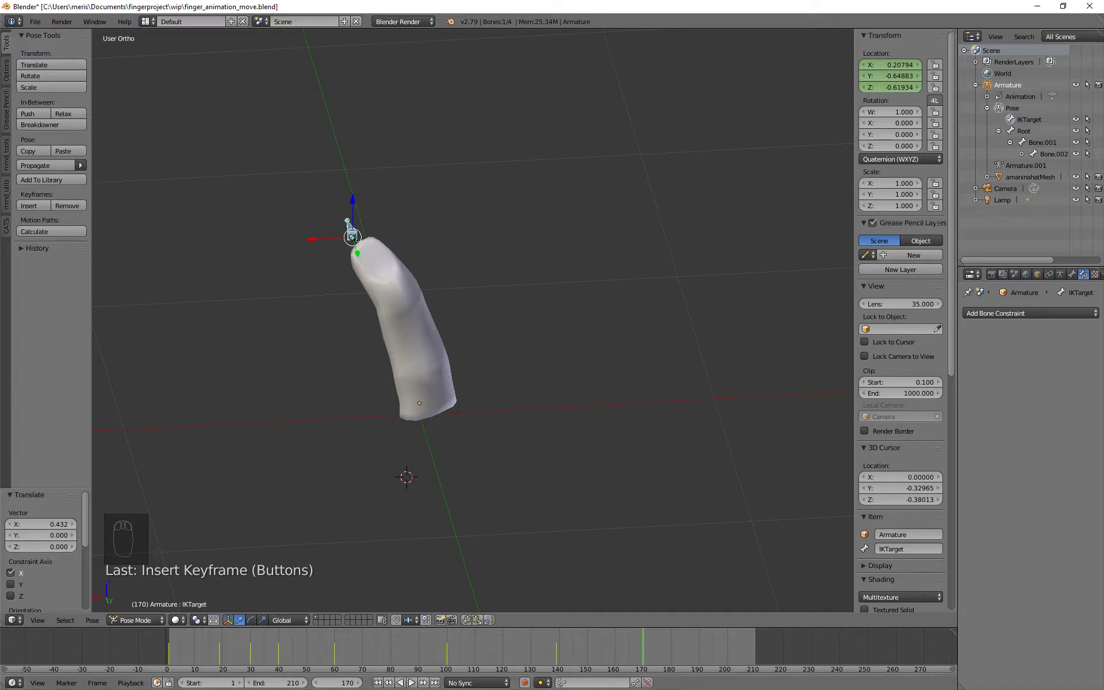
Step: Copy the IKTarget bone's Y location of -0.22354 from frame 1 to frame 170 and keyframe its location there
middle_drag(470, 451, 502, 438)
drag(632, 659, 614, 674)
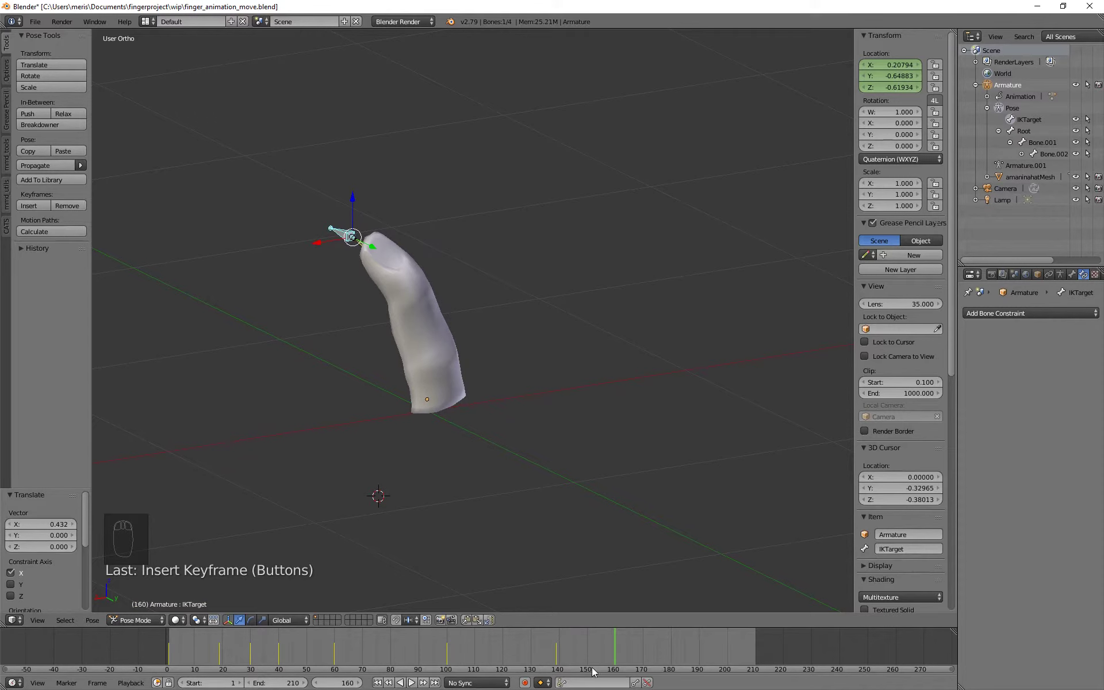
middle_drag(428, 437, 356, 535)
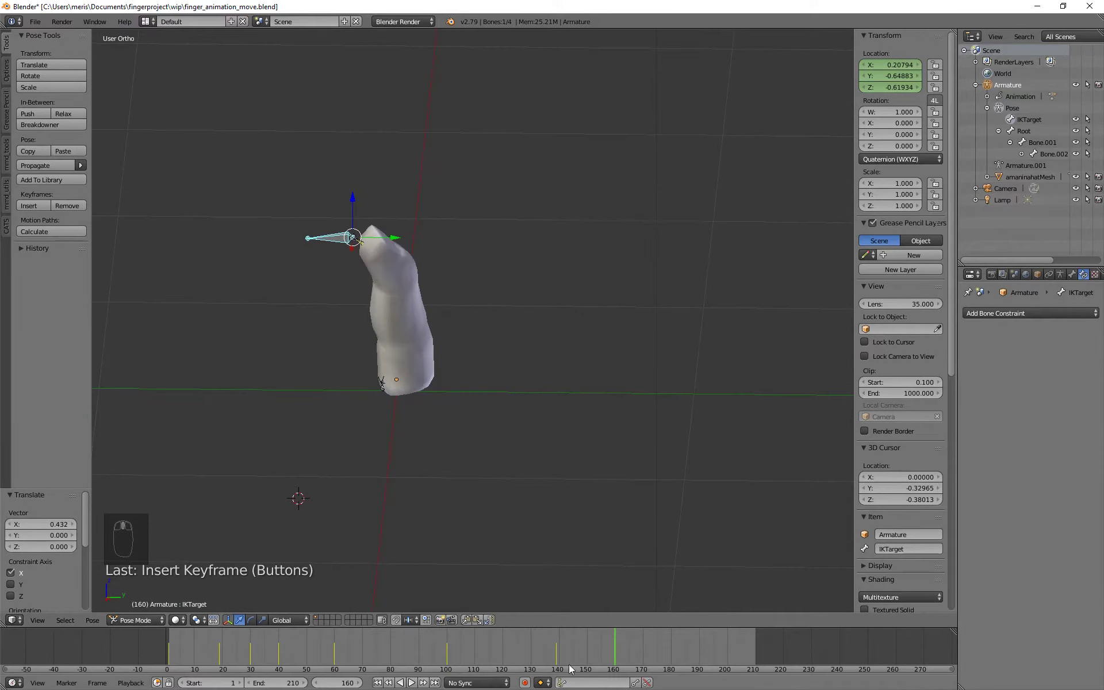
key(shift+Left)
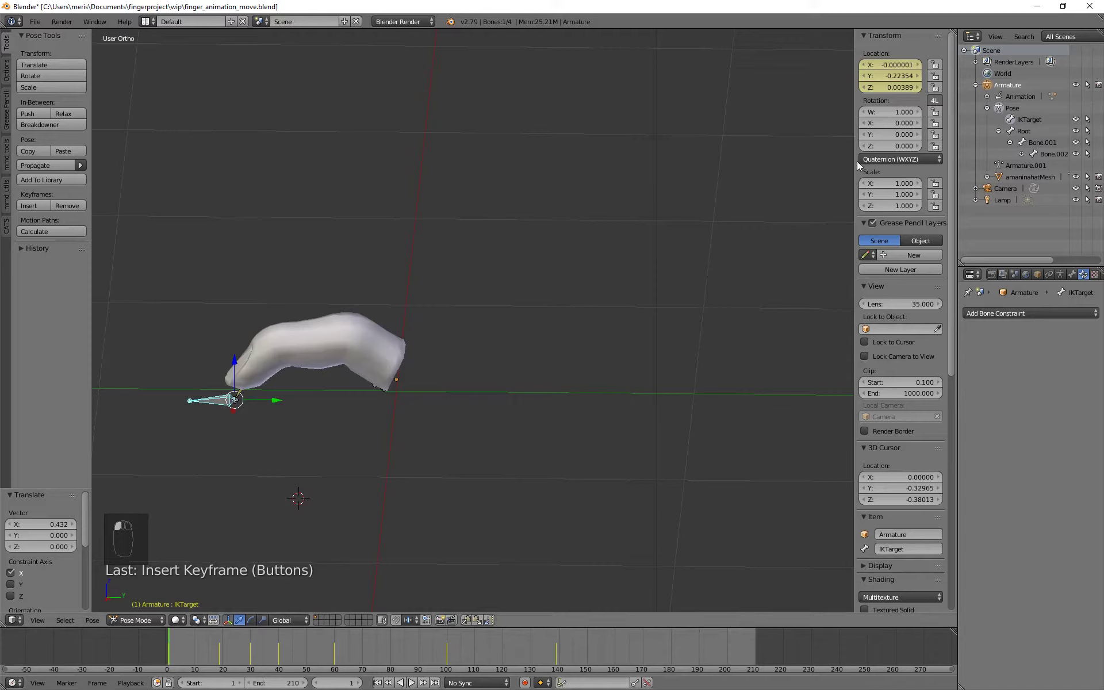
click(900, 75)
key(ctrl+c)
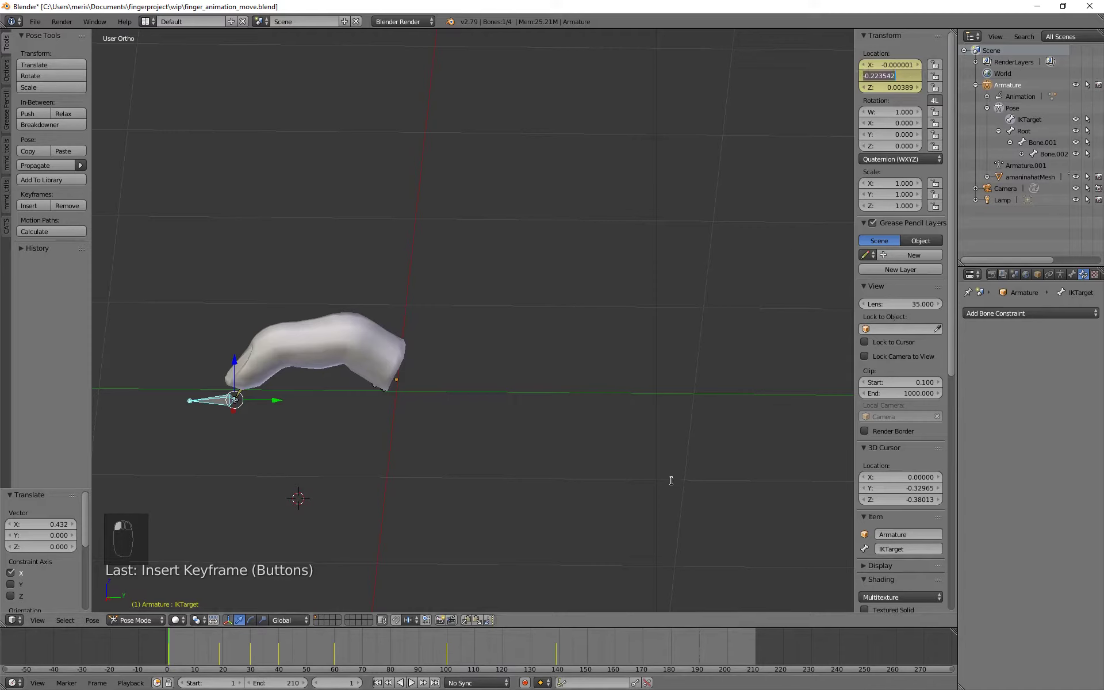
click(669, 657)
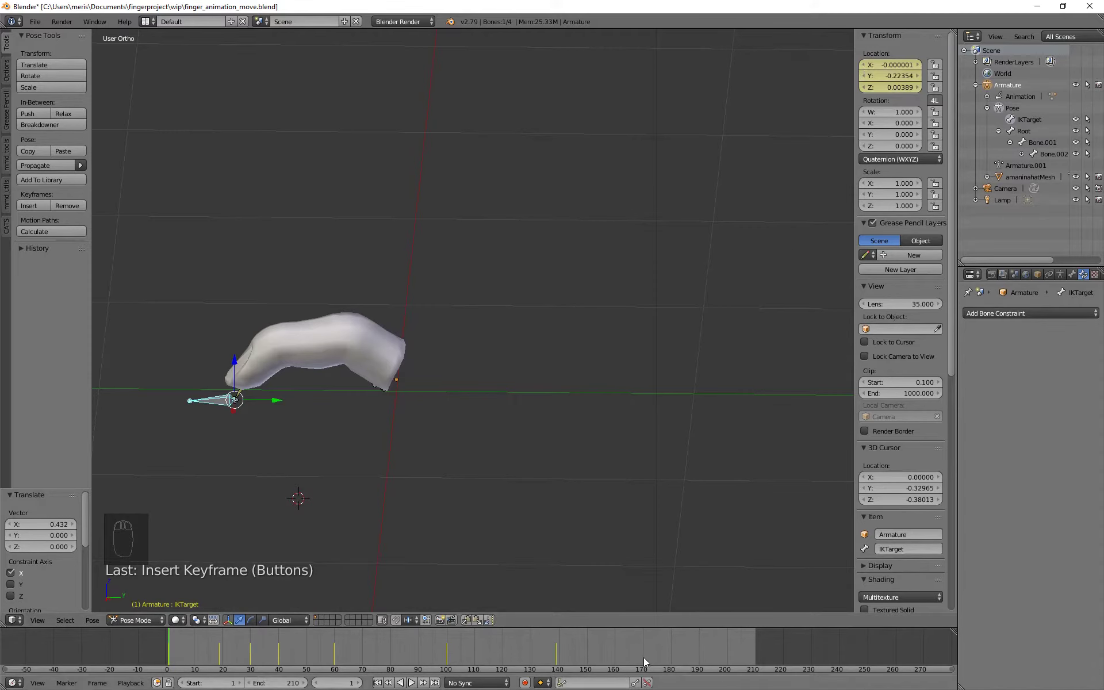
middle_drag(425, 359, 563, 340)
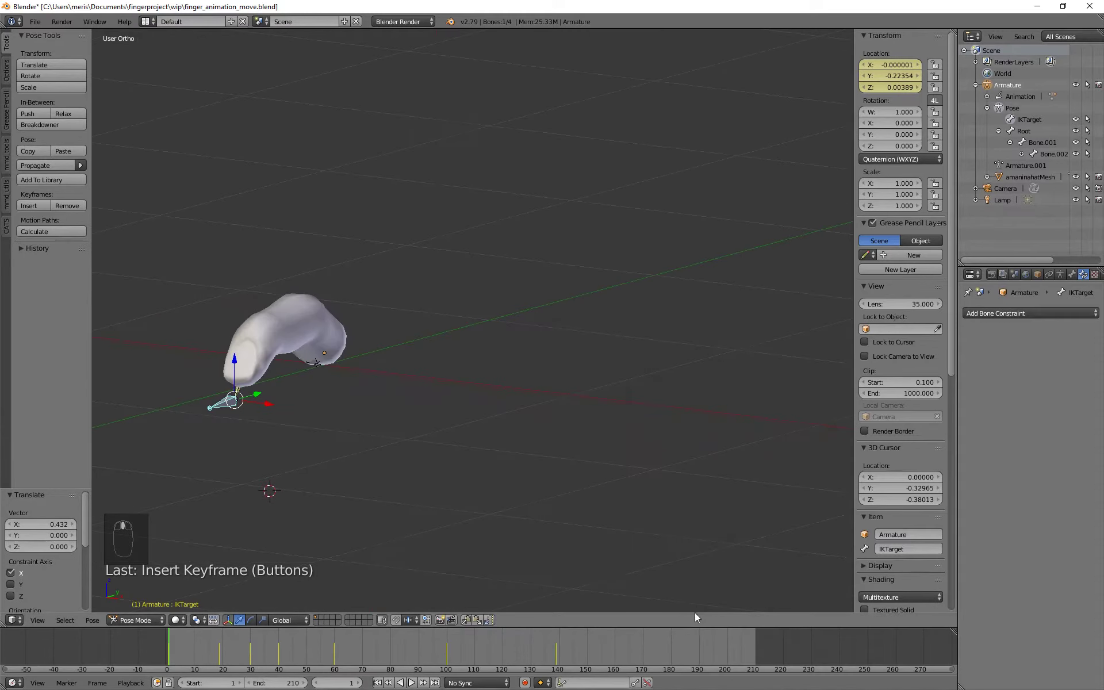
click(642, 654)
drag(642, 650, 644, 650)
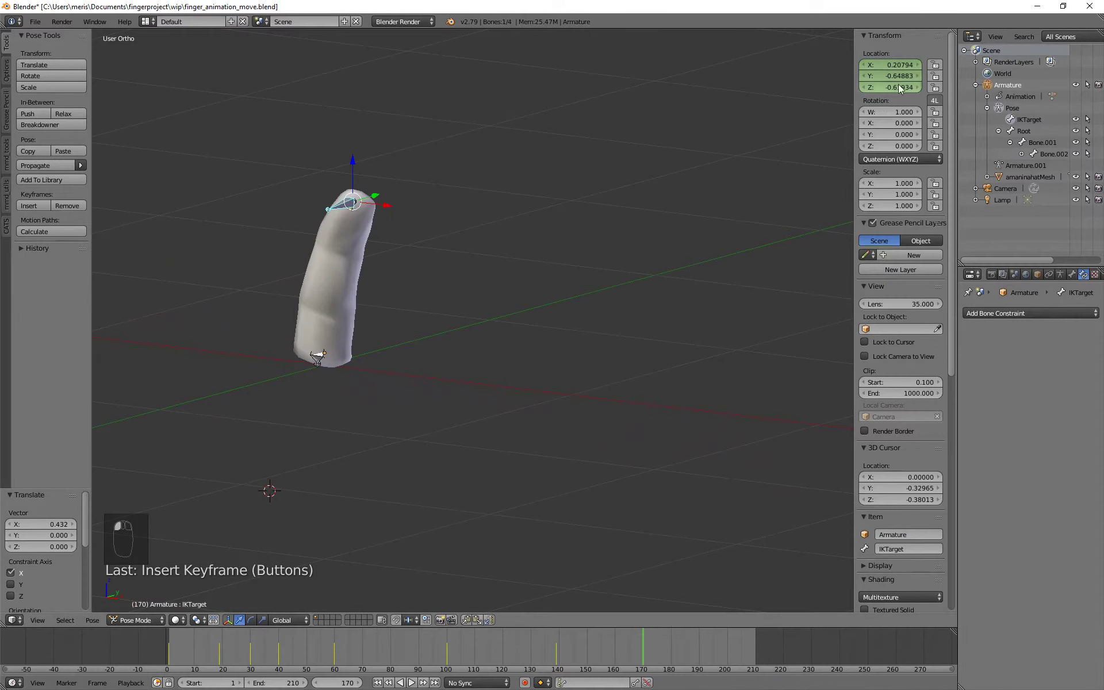
key(ctrl+v)
key(Return)
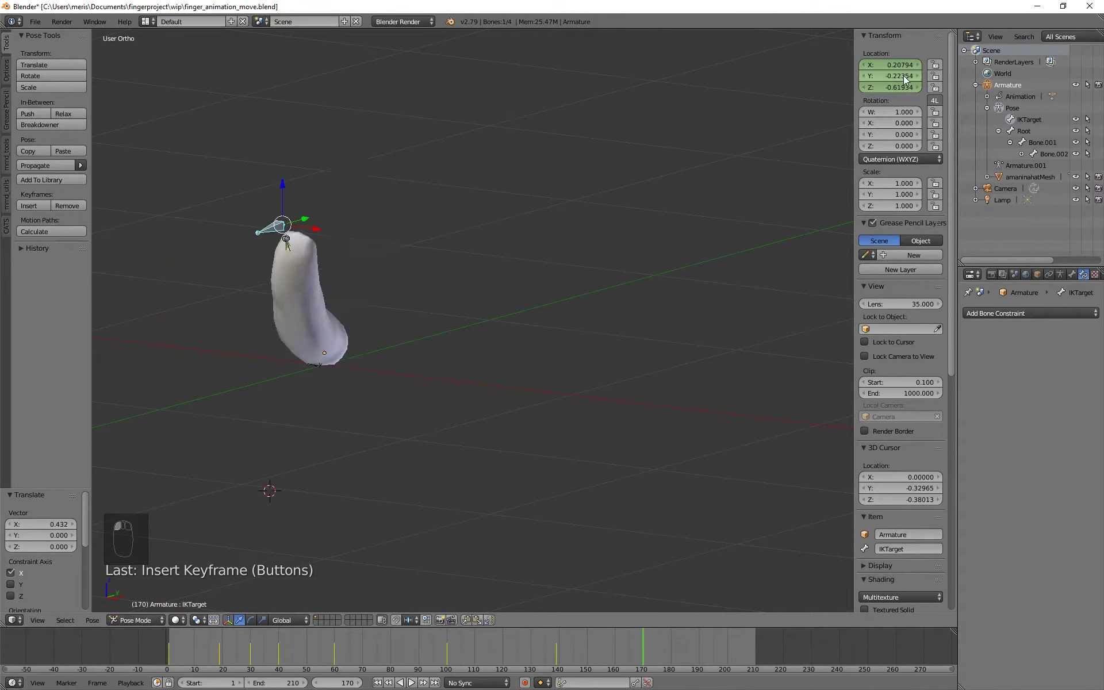
Step: Set the IKTarget bone's Z location at frame 170 to its frame 1 value, 0.00389, and keyframe it
drag(190, 653, 169, 661)
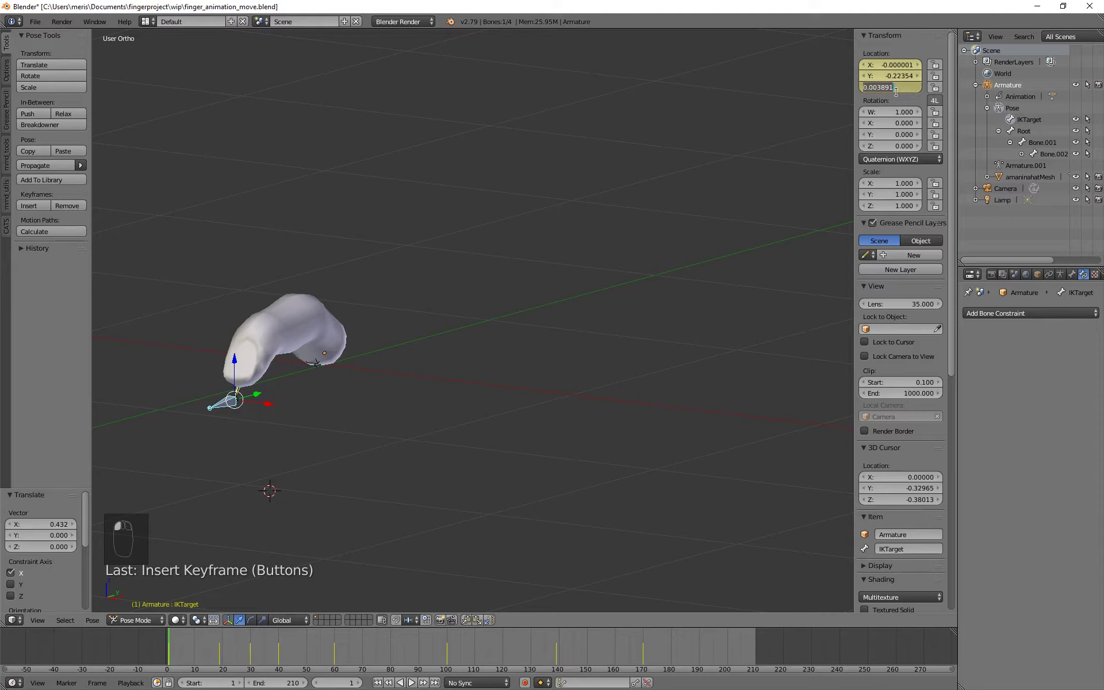
click(648, 647)
drag(648, 646, 644, 648)
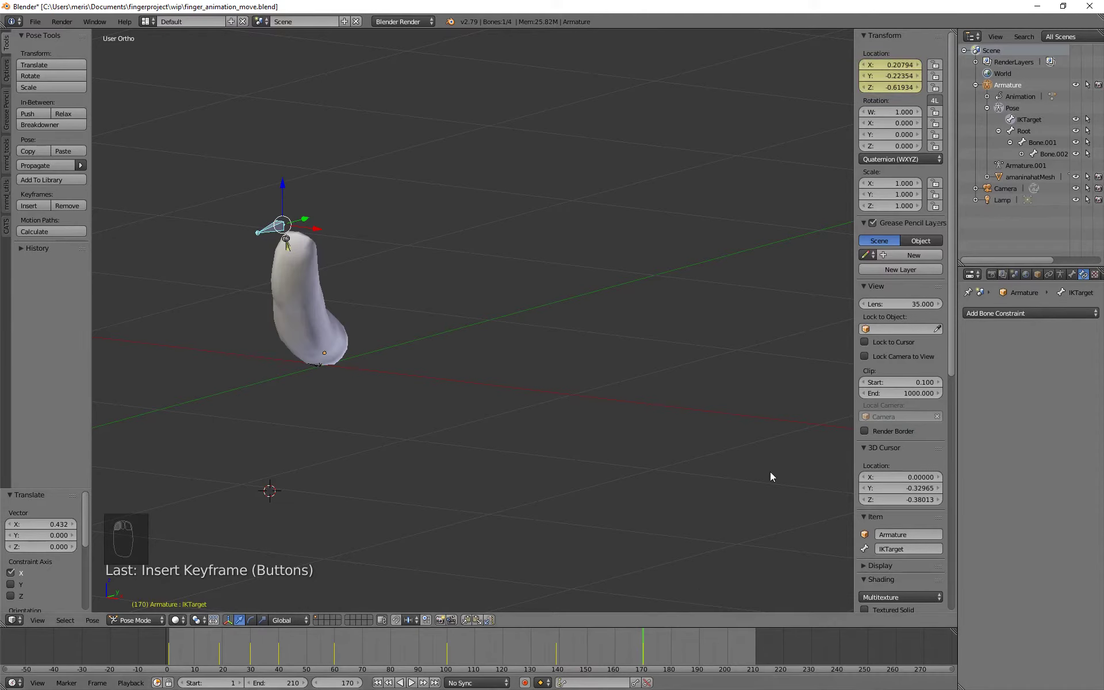
click(895, 85)
text(0.00389)
click(887, 115)
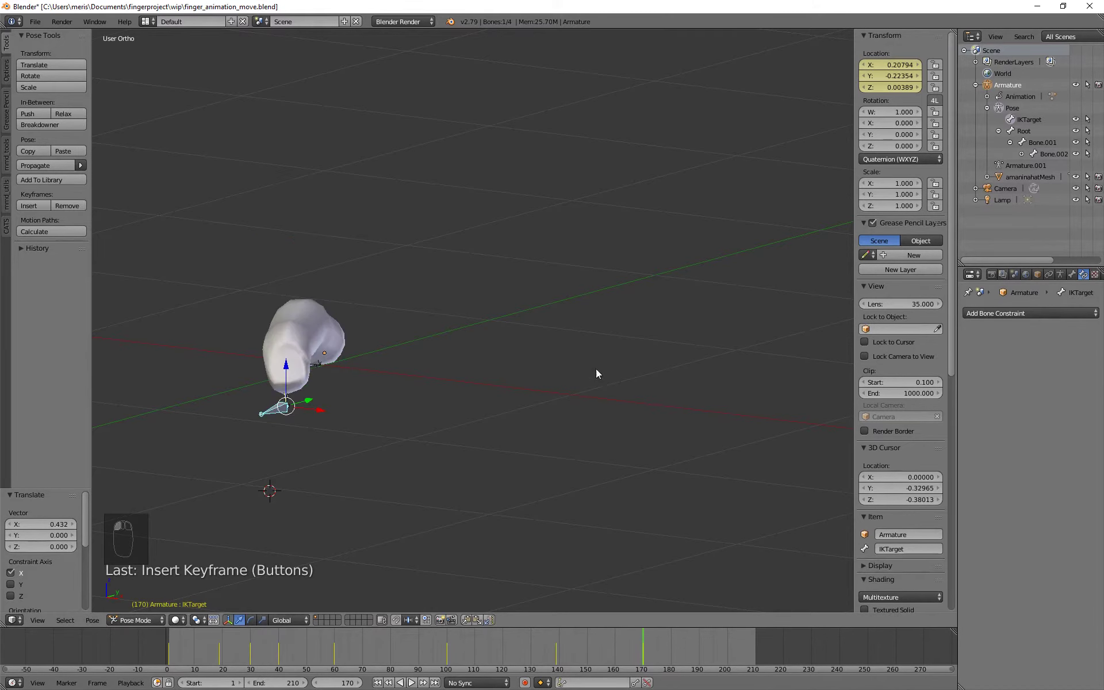
Step: Try to set the IKTarget bone's X location at frame 170 to its frame 1 value, -0.000001
middle_drag(596, 374, 416, 467)
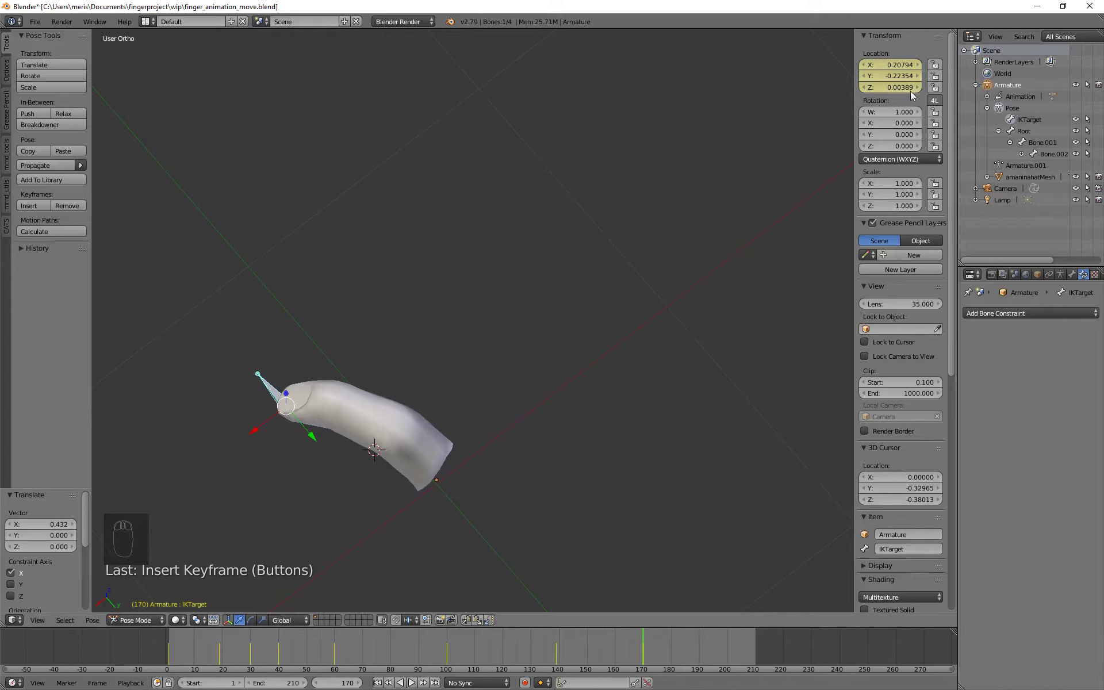
key(shift+Left)
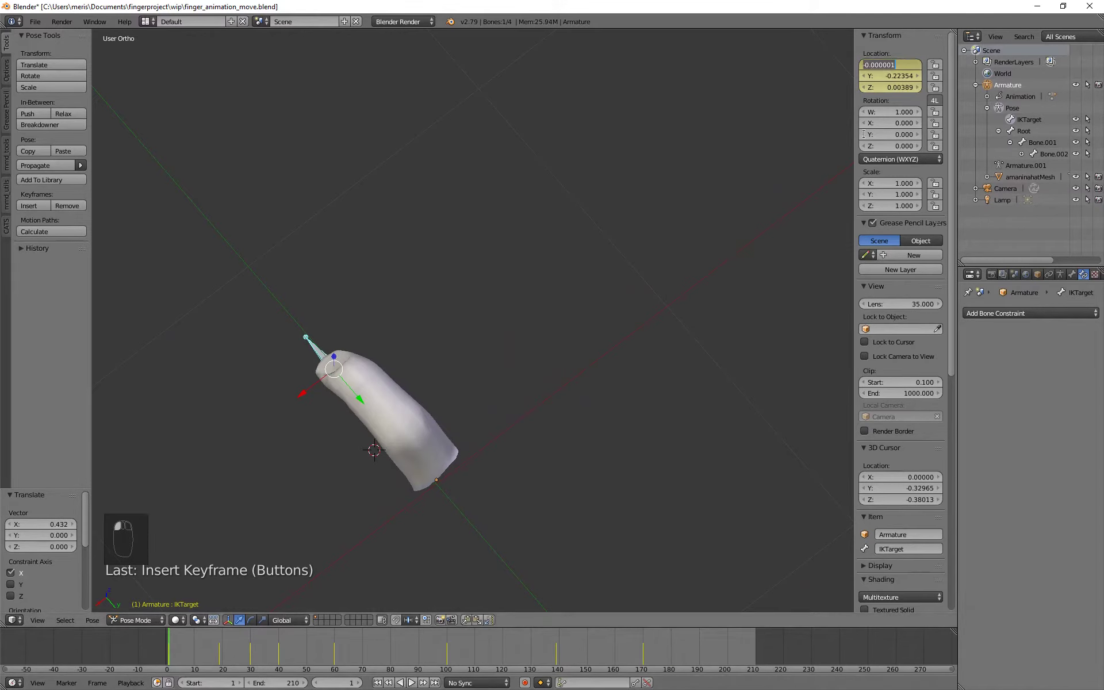
click(645, 653)
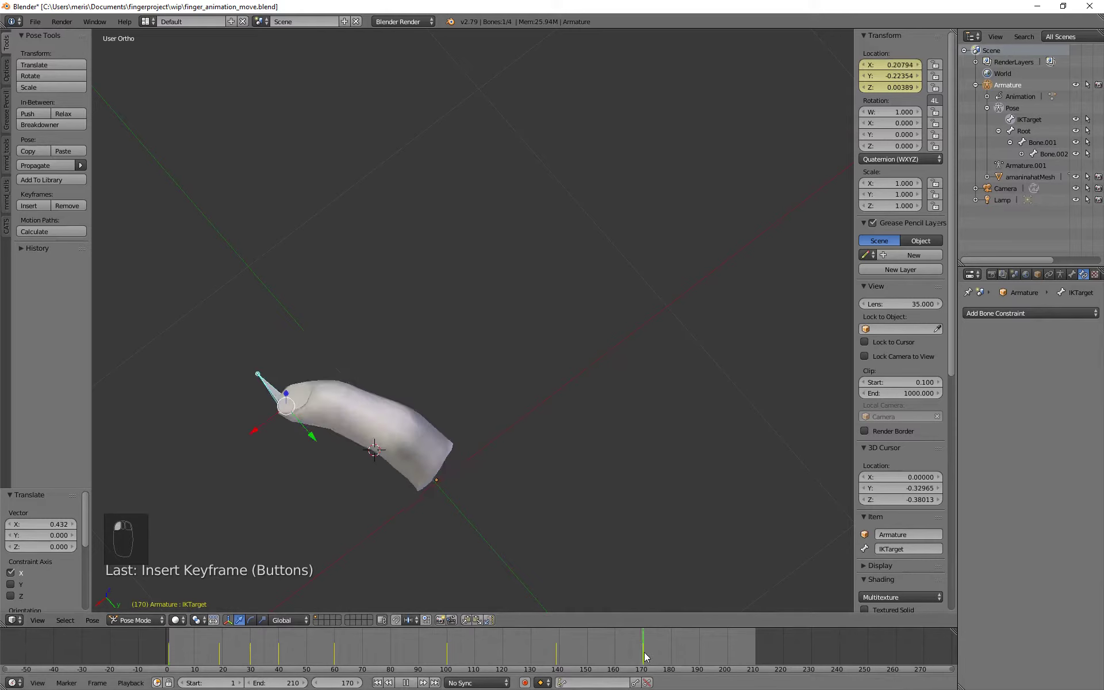
click(892, 66)
text(-0.00000)
key(Return)
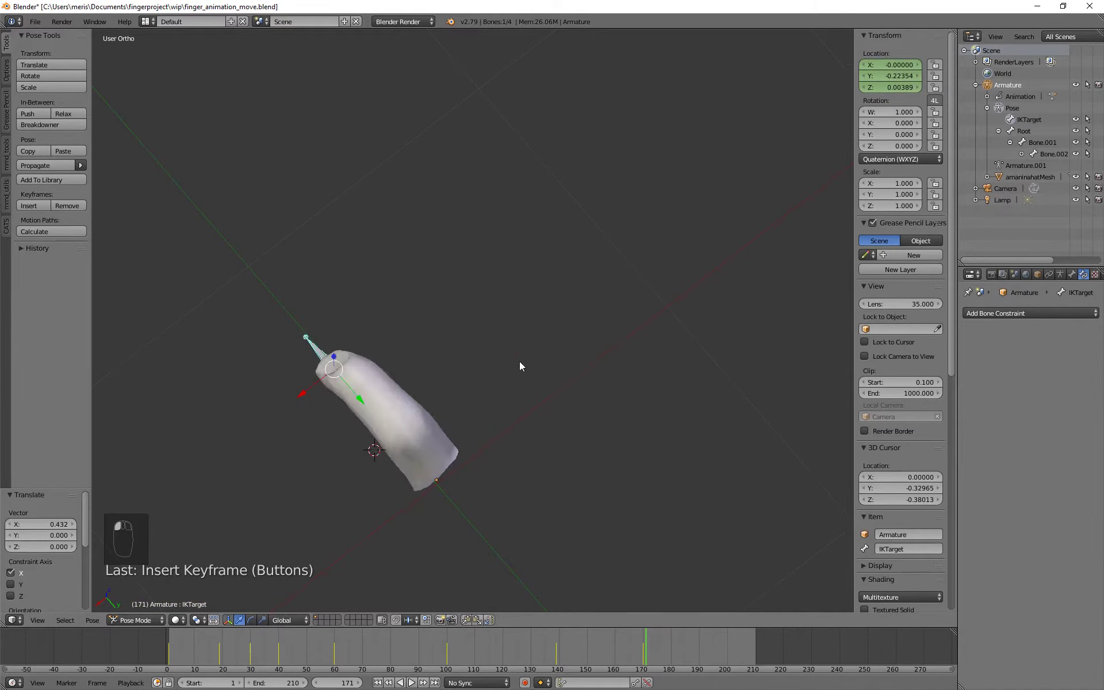
middle_drag(519, 366, 546, 275)
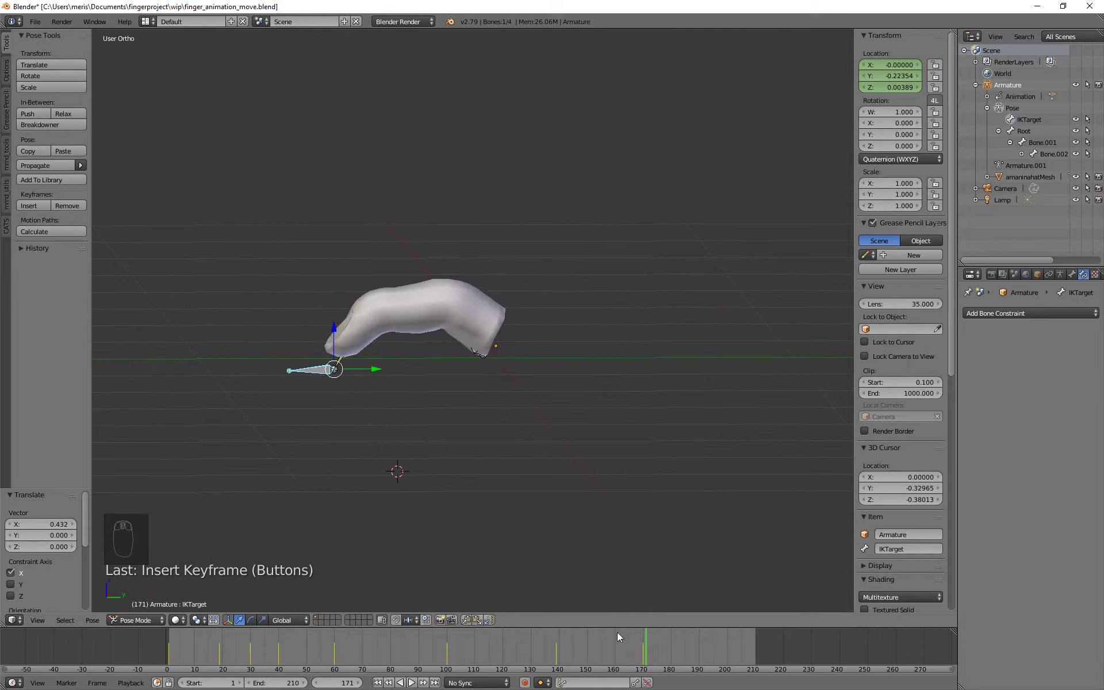
mouse_move(638, 638)
mouse_down()
mouse_move(655, 640)
mouse_move(630, 652)
mouse_move(644, 661)
mouse_move(506, 644)
mouse_move(641, 651)
mouse_up()
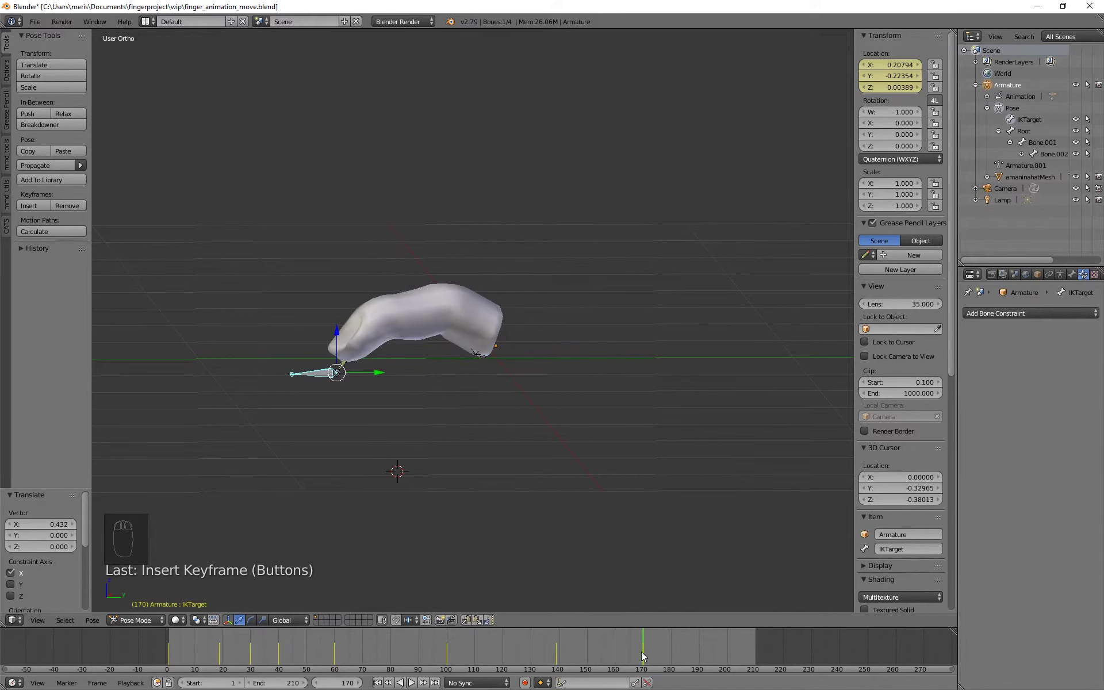
Step: Try copying the IKTarget bone's X location of -0.22409 from frame 100 to frame 170, and undo that change
middle_drag(497, 497, 512, 493)
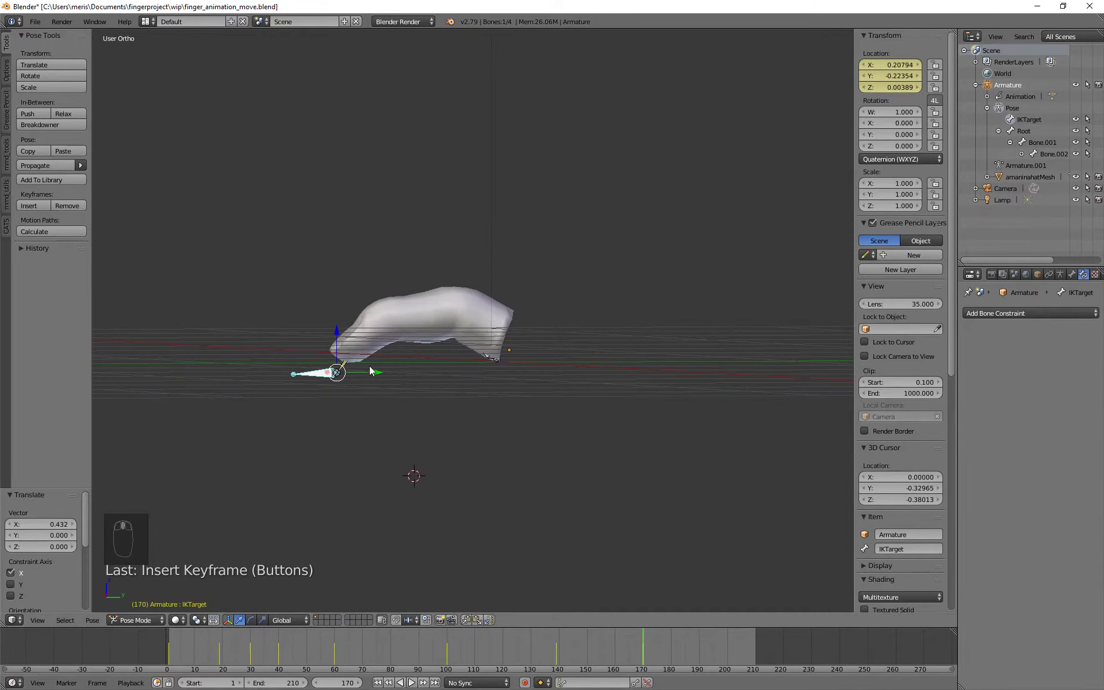
mouse_move(446, 647)
mouse_down()
mouse_move(261, 654)
mouse_move(448, 661)
mouse_up()
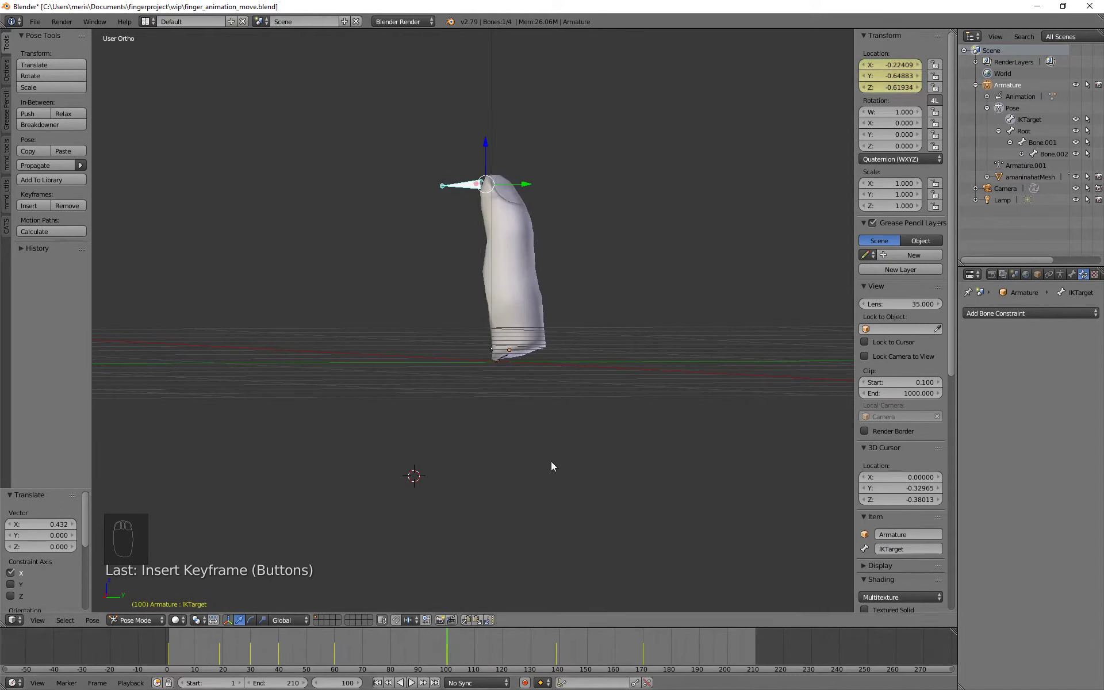
click(899, 65)
key(ctrl+c)
drag(664, 642, 644, 653)
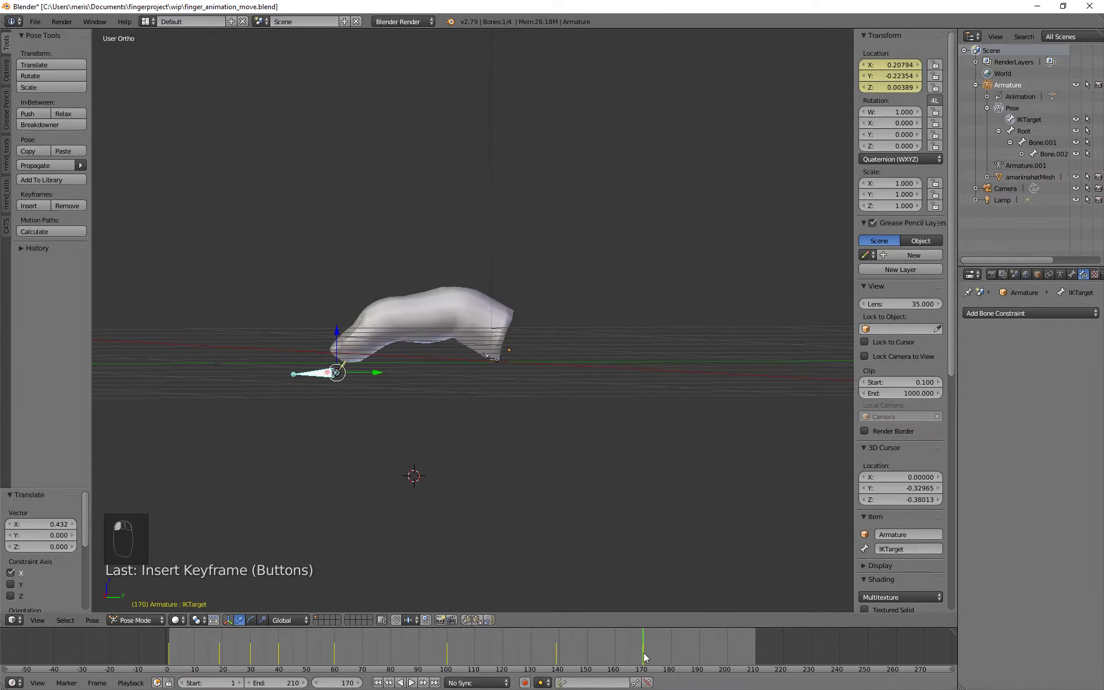
click(898, 62)
key(ctrl+v)
click(835, 112)
middle_drag(482, 312, 532, 374)
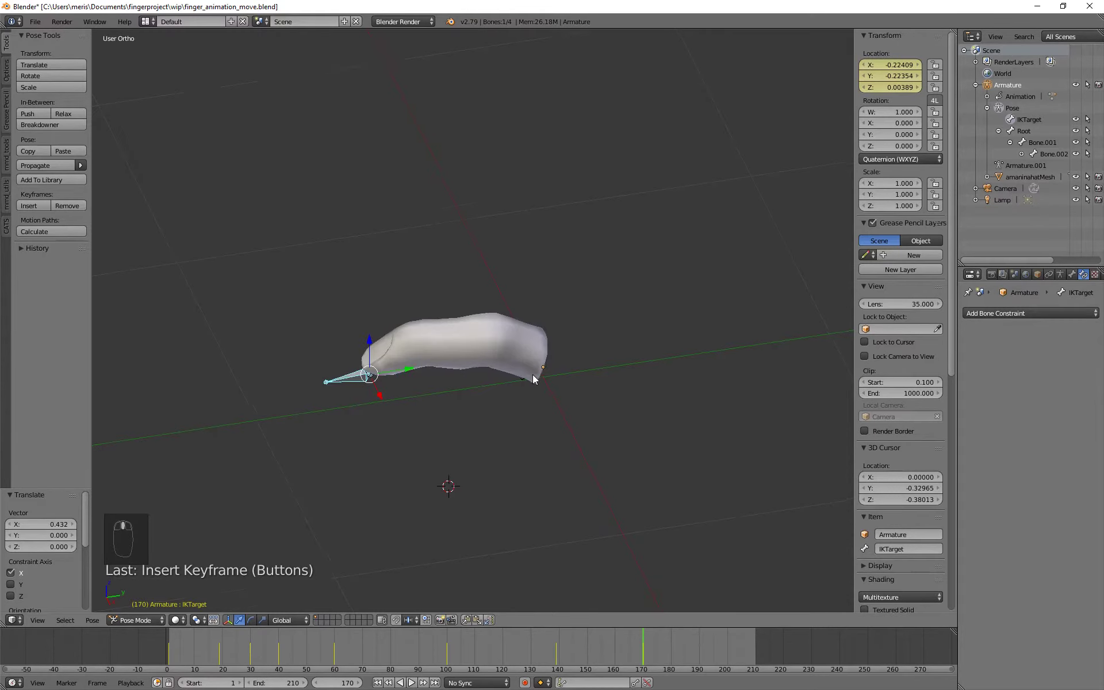
key(ctrl+z)
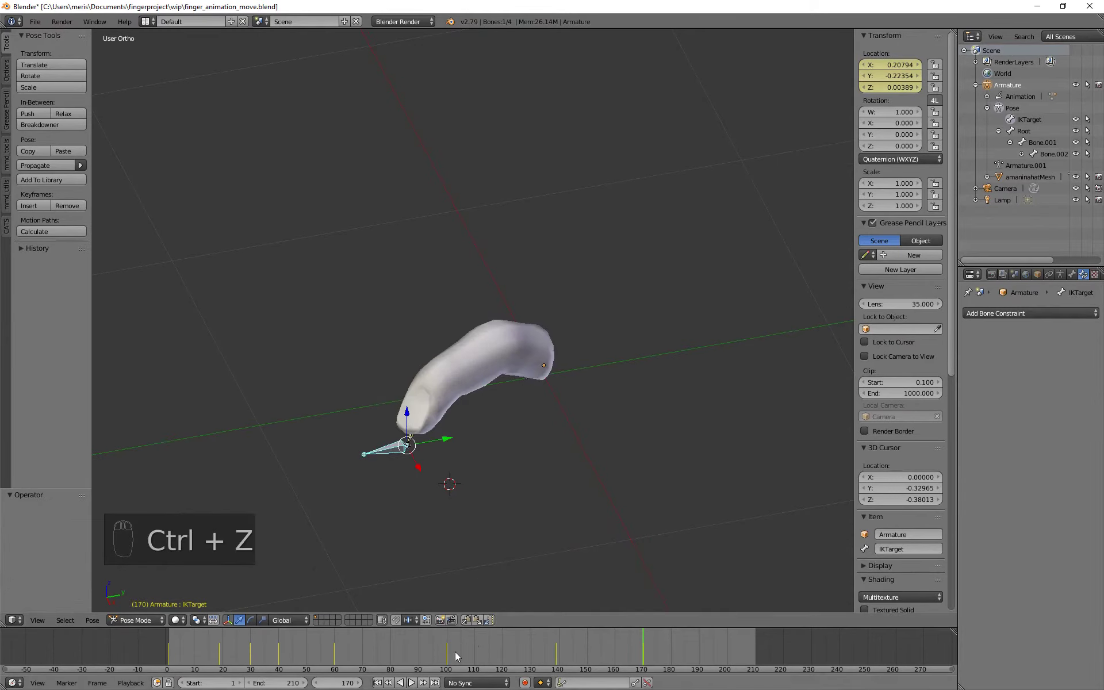
Step: Copy the IKTarget bone's Y location of -0.648829 from frame 60 to frame 170 and keyframe its location there
middle_drag(539, 526, 576, 472)
drag(397, 490, 426, 422)
drag(346, 639, 334, 662)
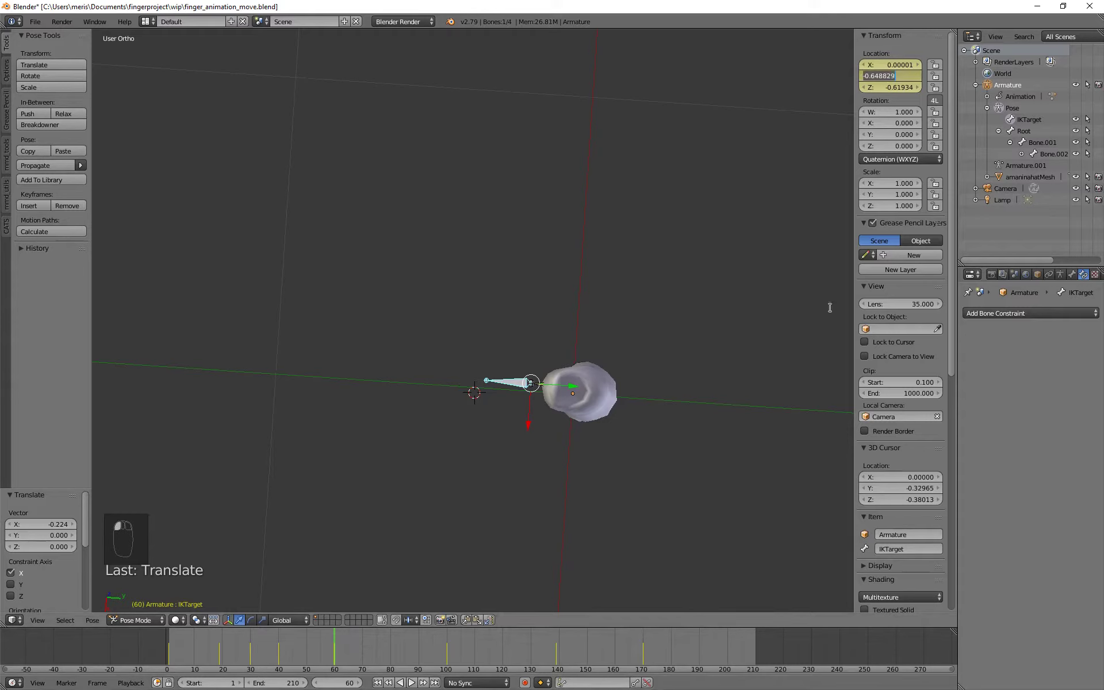
click(641, 653)
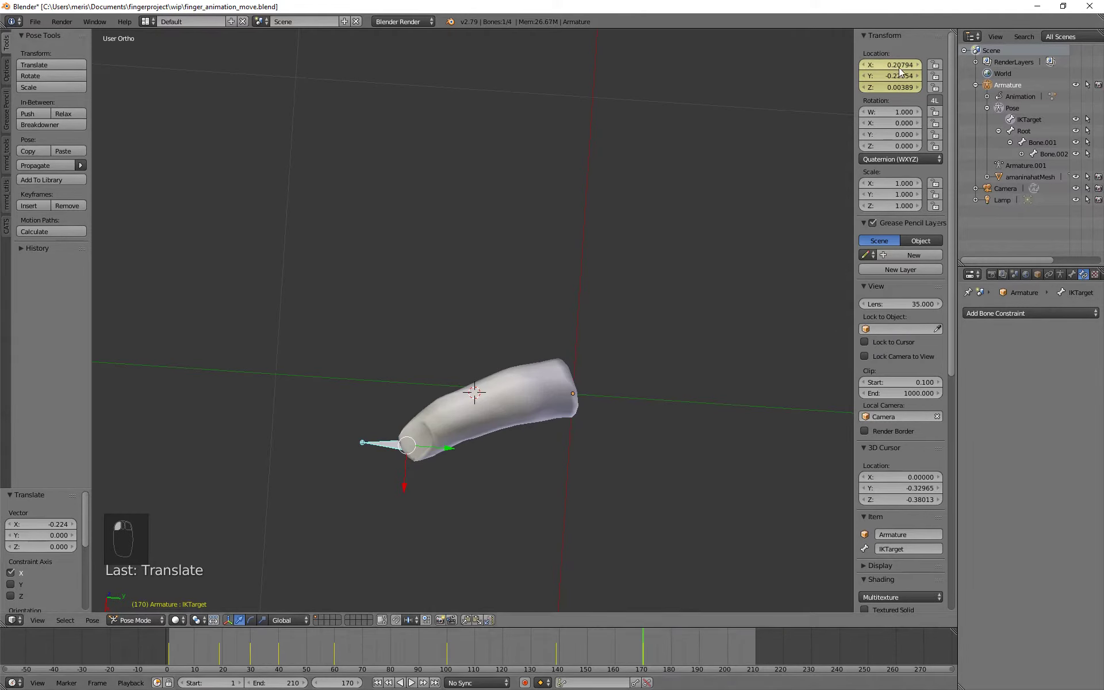
key(ctrl+v)
key(Return)
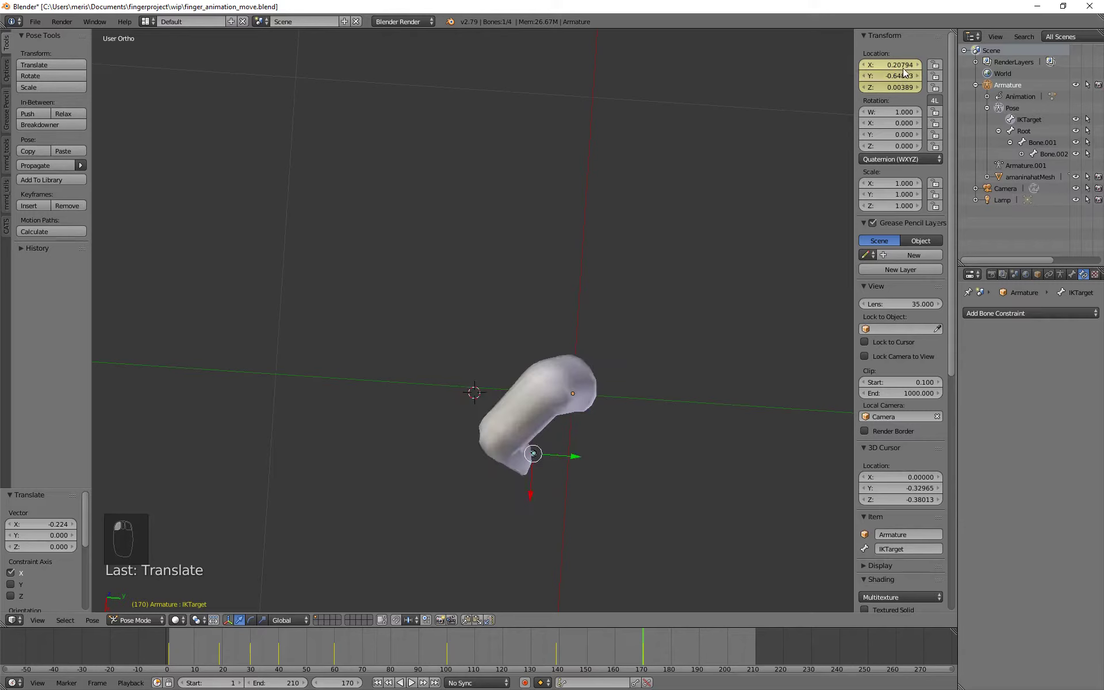
middle_drag(702, 340, 705, 242)
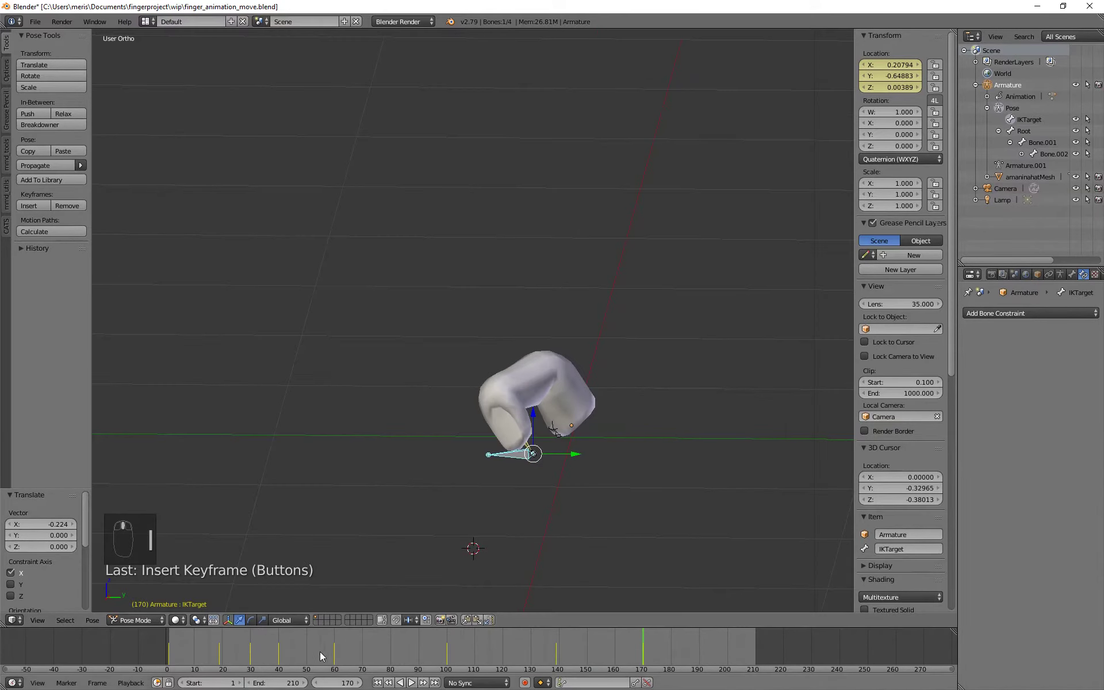
Step: Set the IKTarget bone's Z location at frame 170 to its frame 60 value, -0.61934, and keyframe it
mouse_move(320, 653)
mouse_down()
mouse_move(345, 639)
mouse_move(334, 647)
mouse_up()
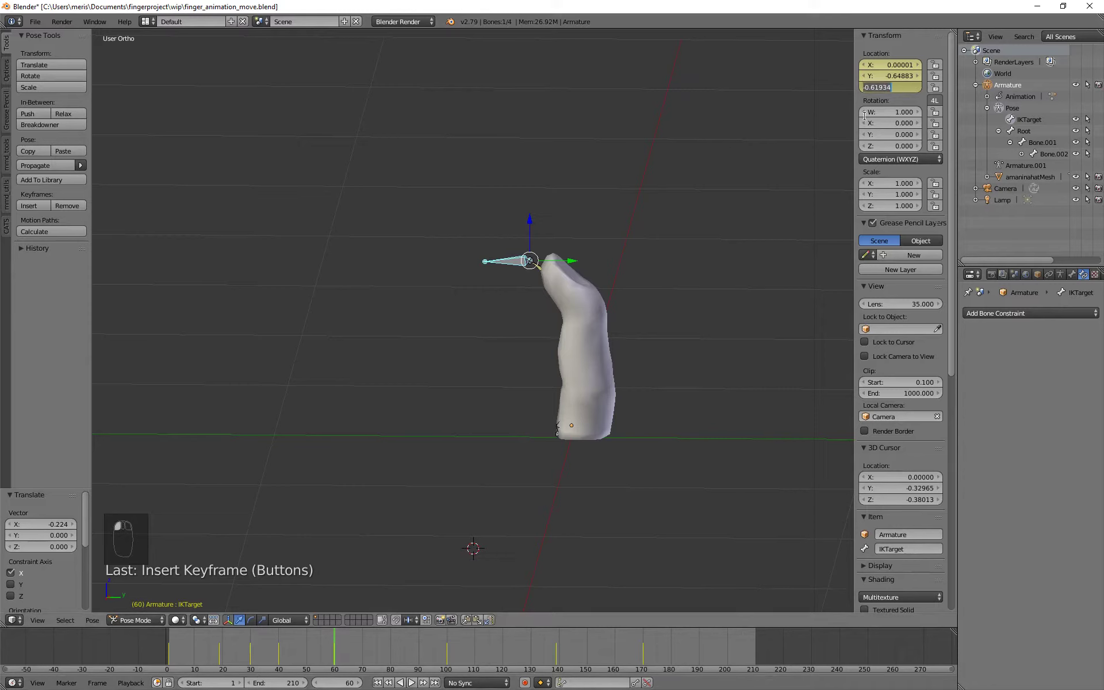
click(642, 640)
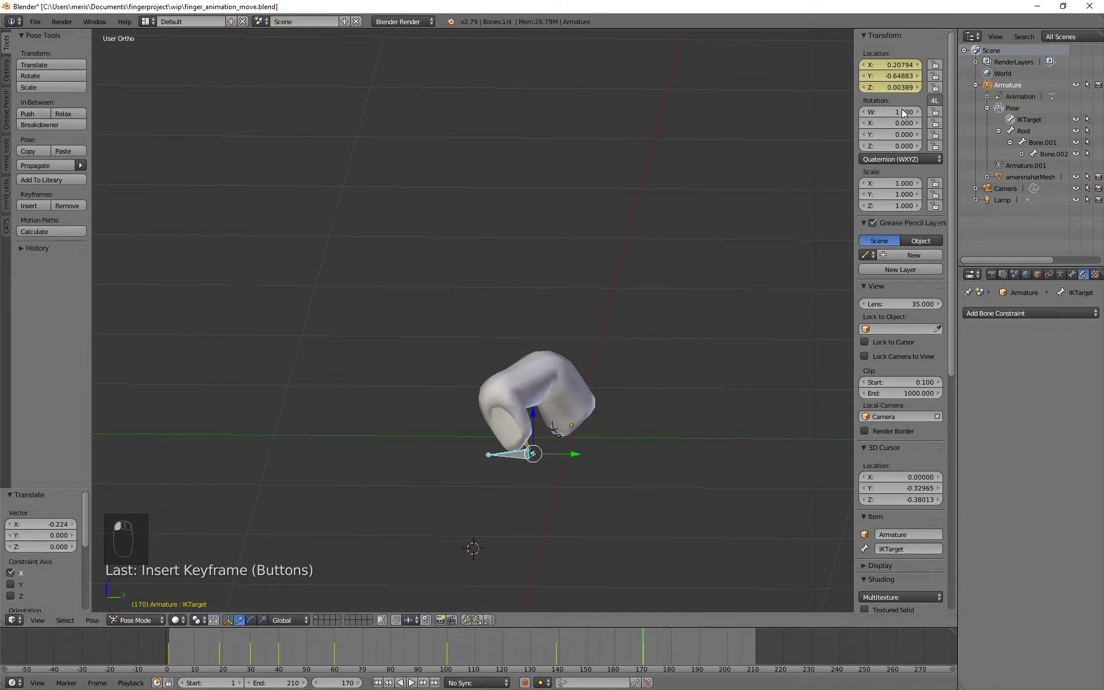
click(905, 88)
text(-0.61934)
key(Return)
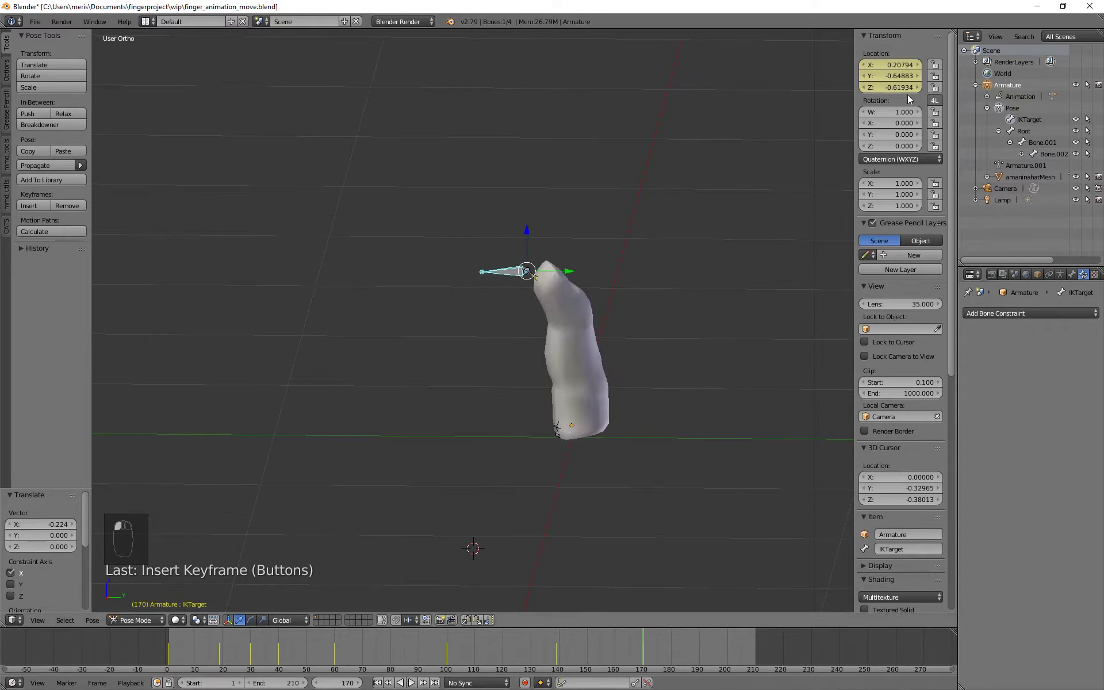
key(i)
middle_drag(685, 230, 615, 273)
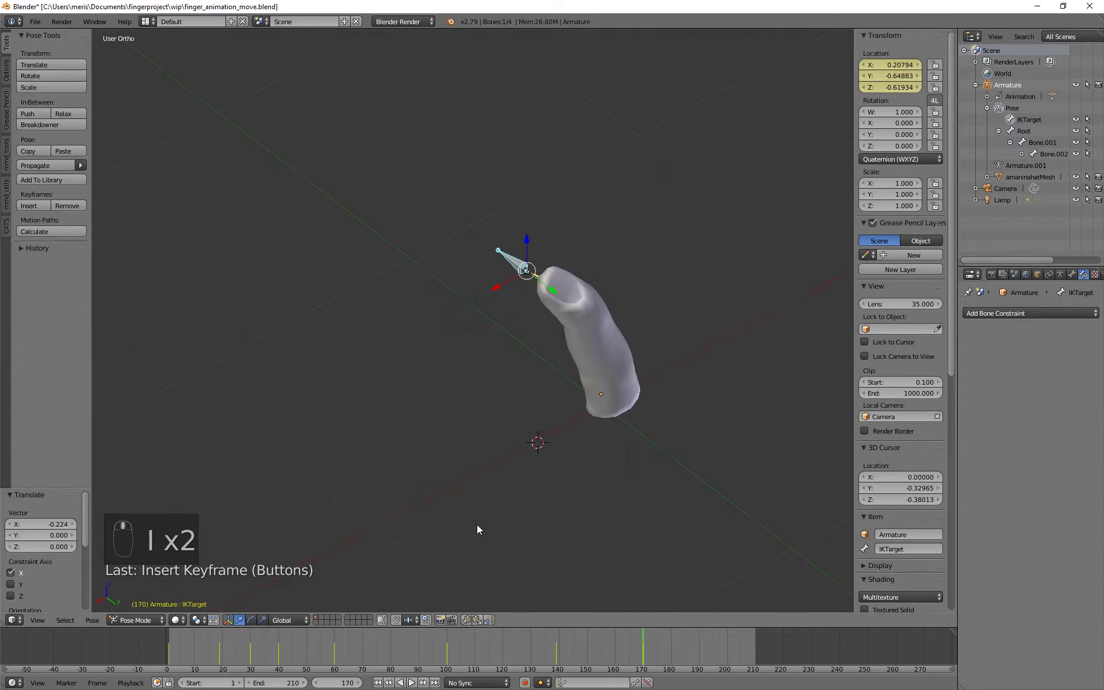
Step: Copy the IKTarget bone's X location of 0.000012 from frame 60 to frame 170 and keyframe it
click(332, 652)
drag(333, 652, 337, 648)
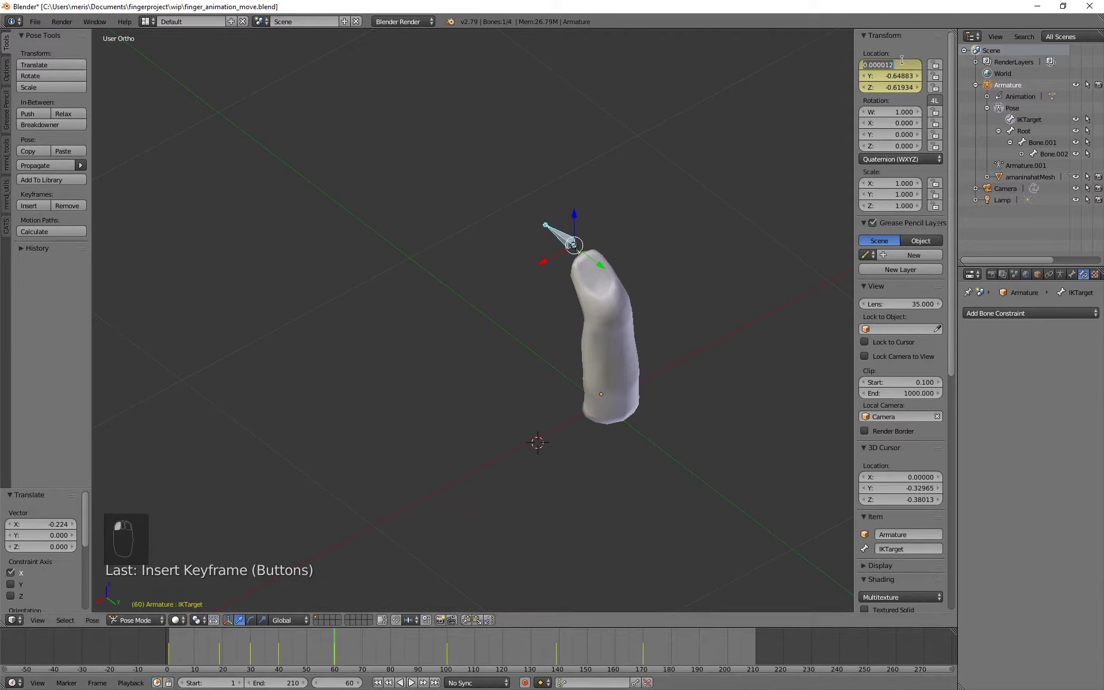
drag(604, 654, 642, 650)
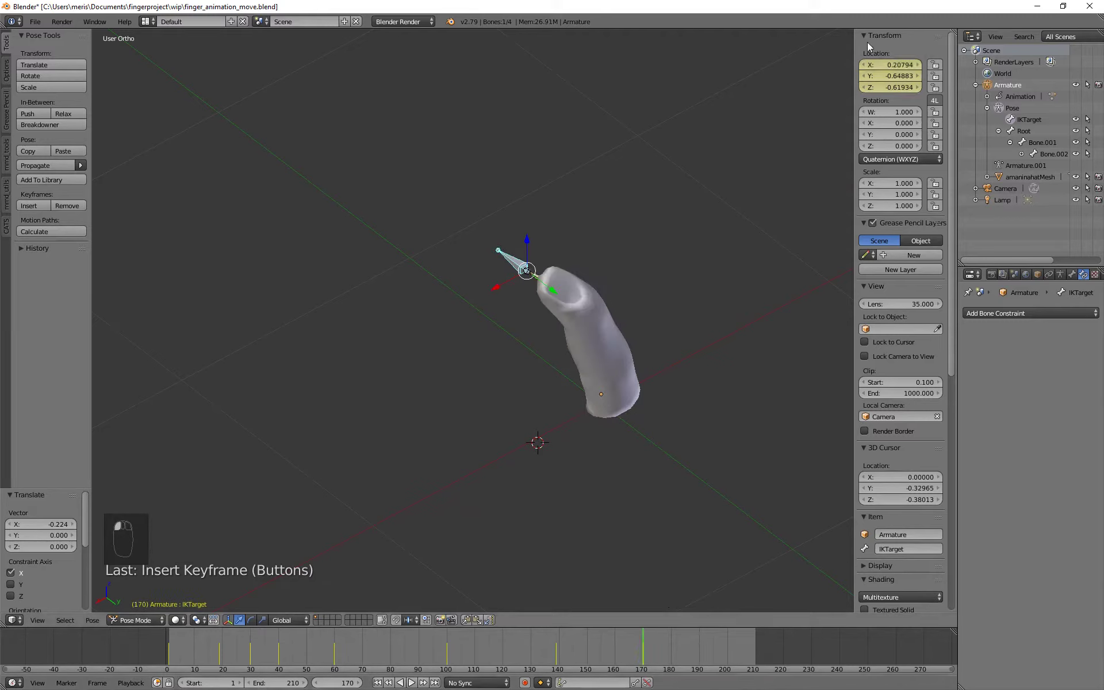
text(0001)
key(Return)
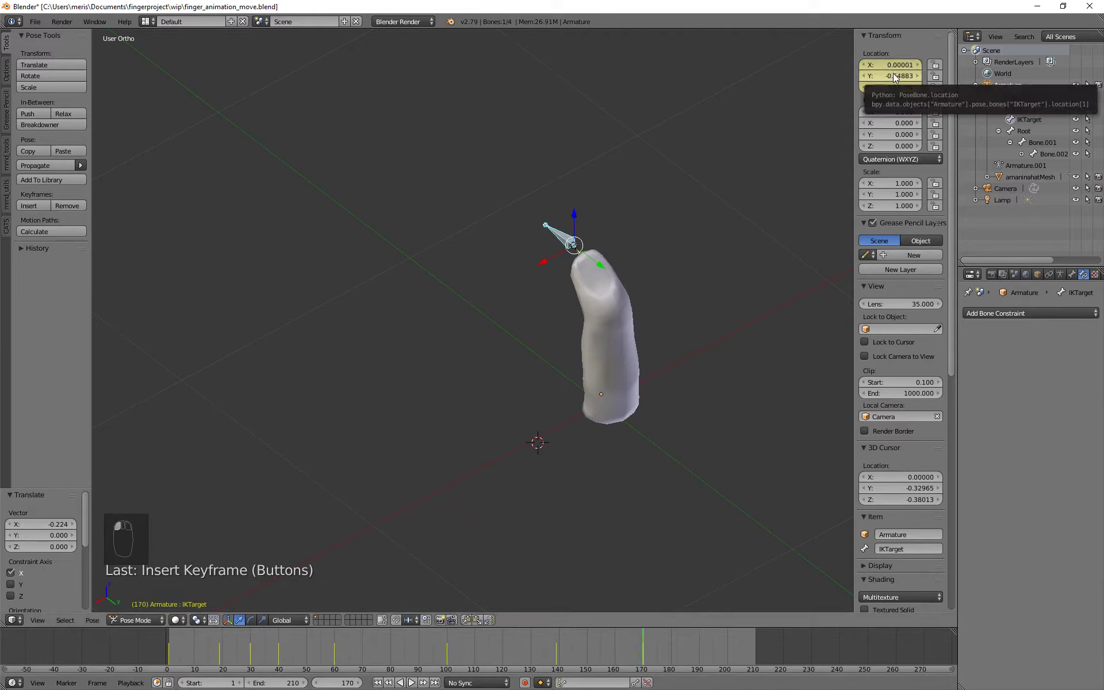
mouse_move(643, 652)
mouse_down()
mouse_move(298, 656)
mouse_move(314, 665)
mouse_move(646, 657)
mouse_up()
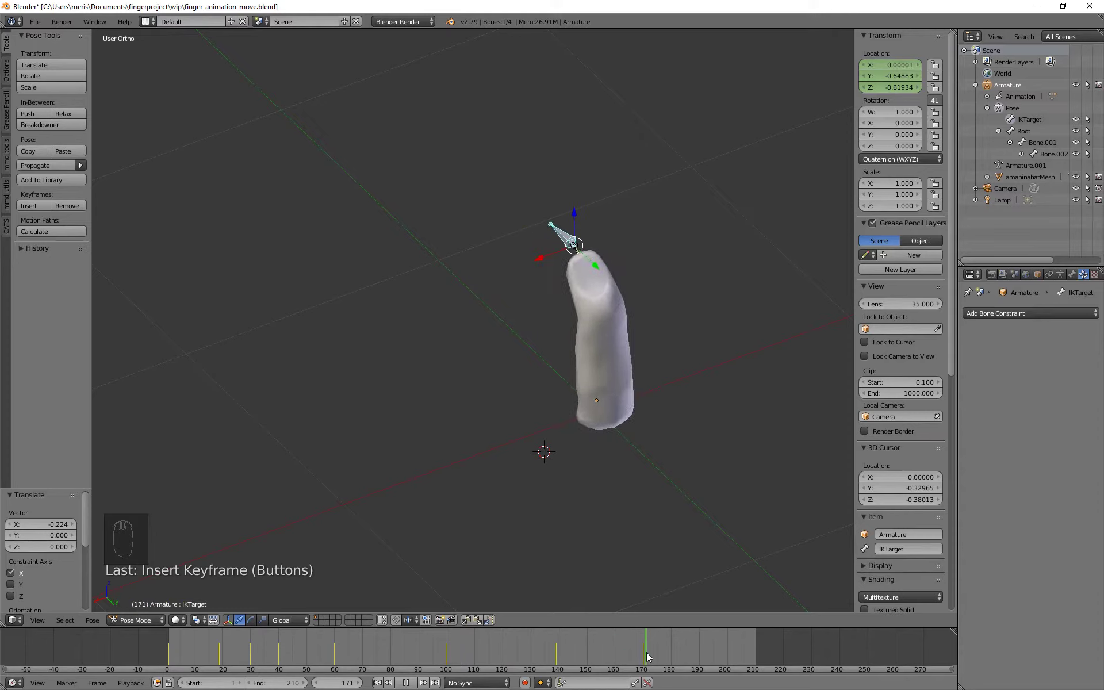
drag(645, 656, 643, 653)
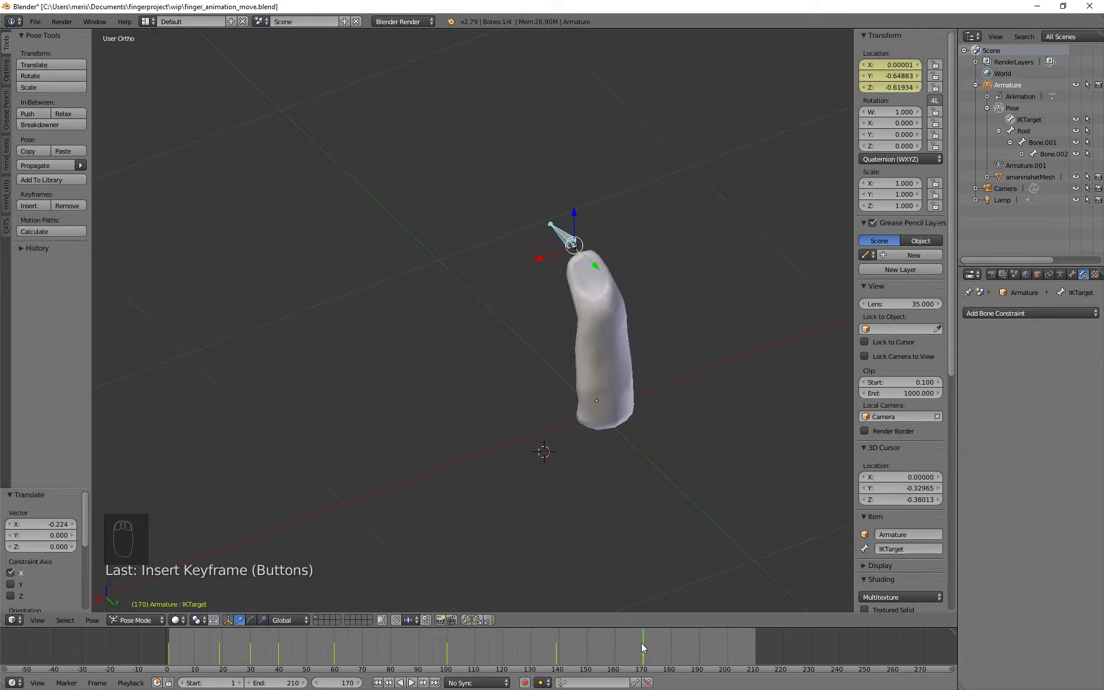
Step: At frame 185, lower the IKTarget bone by about 0.05 along Z and keyframe its location
middle_drag(464, 371, 523, 402)
scroll(545, 368, up, 2)
drag(654, 658, 685, 650)
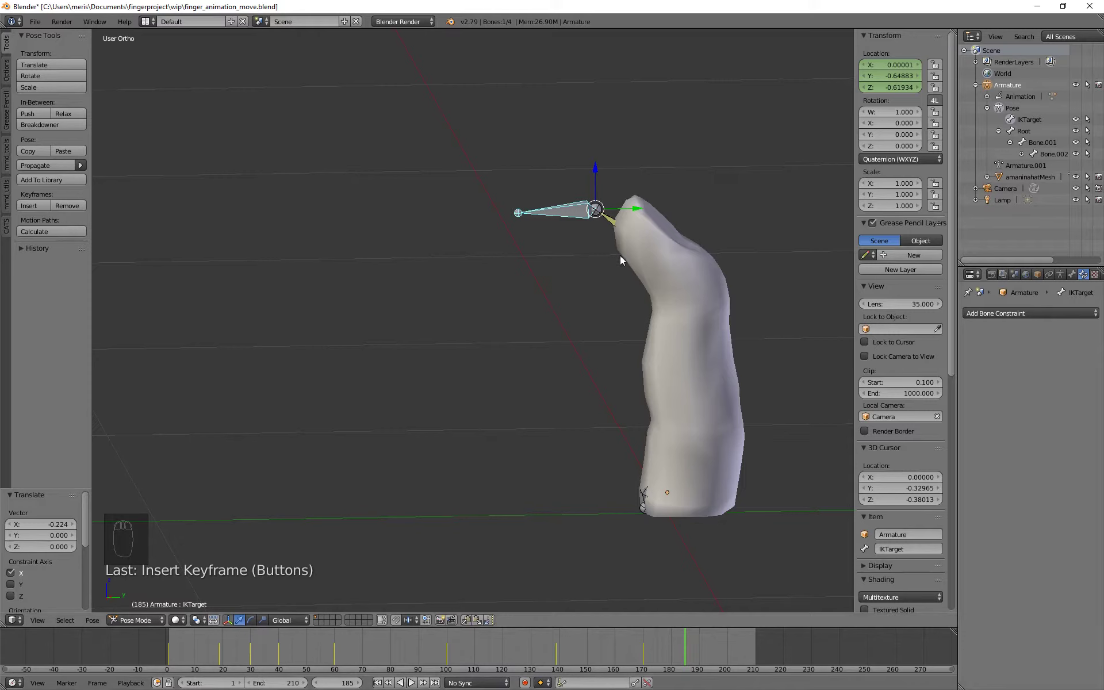
drag(595, 173, 602, 197)
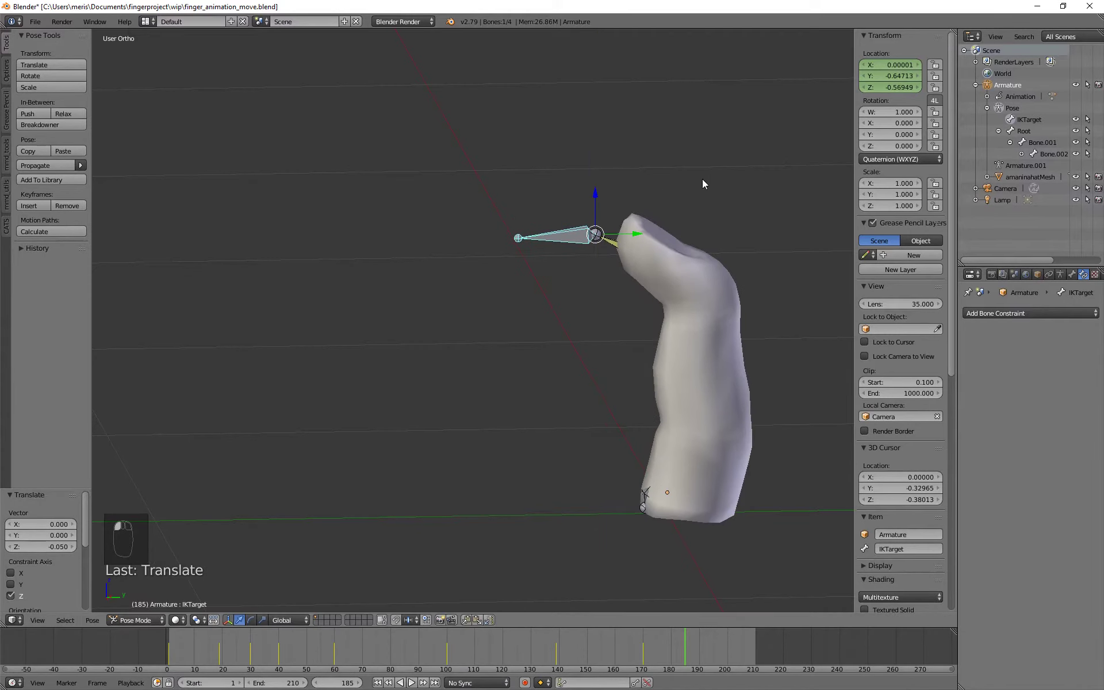
key(i)
Step: At frame 194, raise the IKTarget bone by about 0.057 along Z and keyframe its location
drag(692, 638, 709, 635)
drag(588, 210, 596, 170)
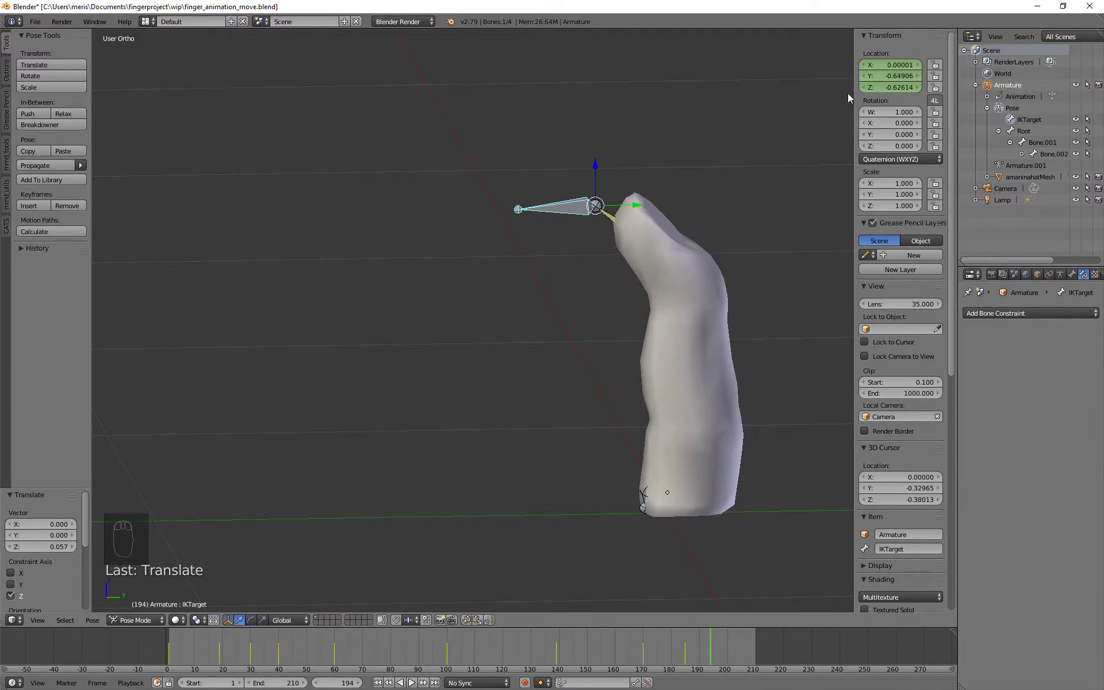
key(i)
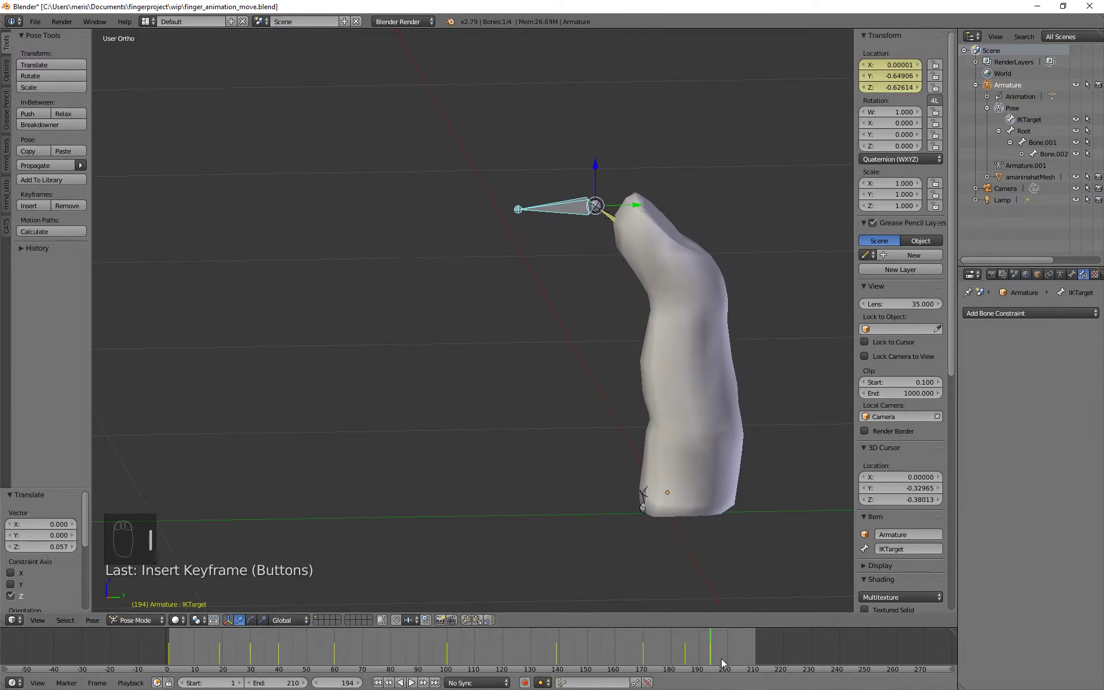
Step: At frame 202, lower the IKTarget bone by about 0.028 along Z, keyframe its location, and open the current frame number for editing
drag(723, 659, 733, 657)
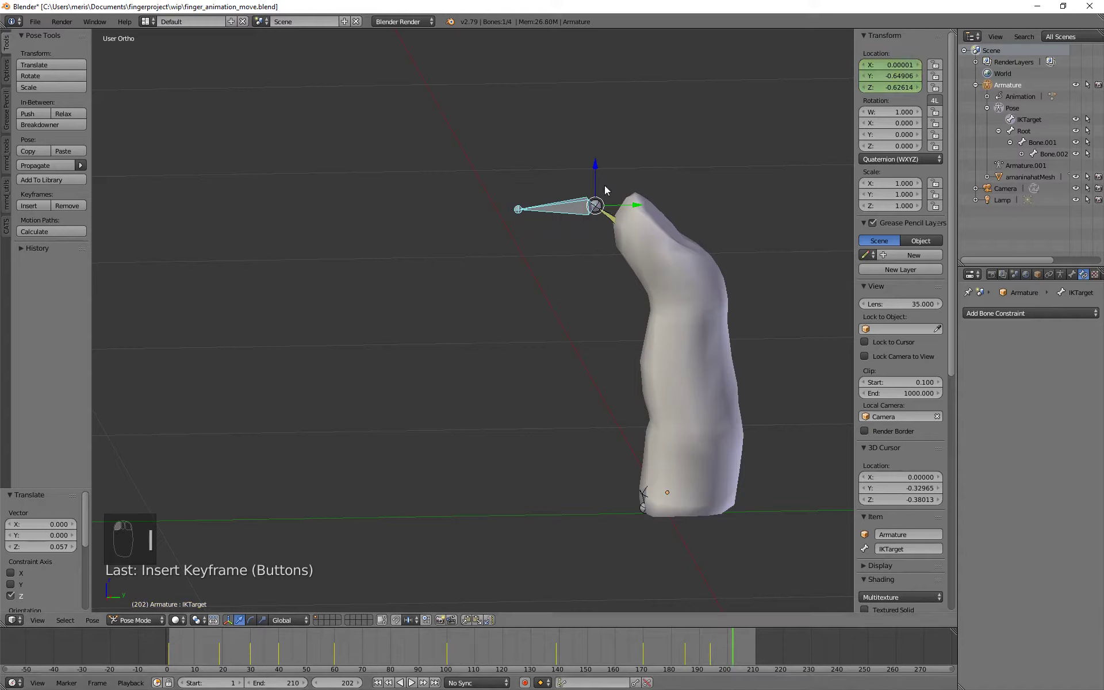
drag(597, 168, 597, 180)
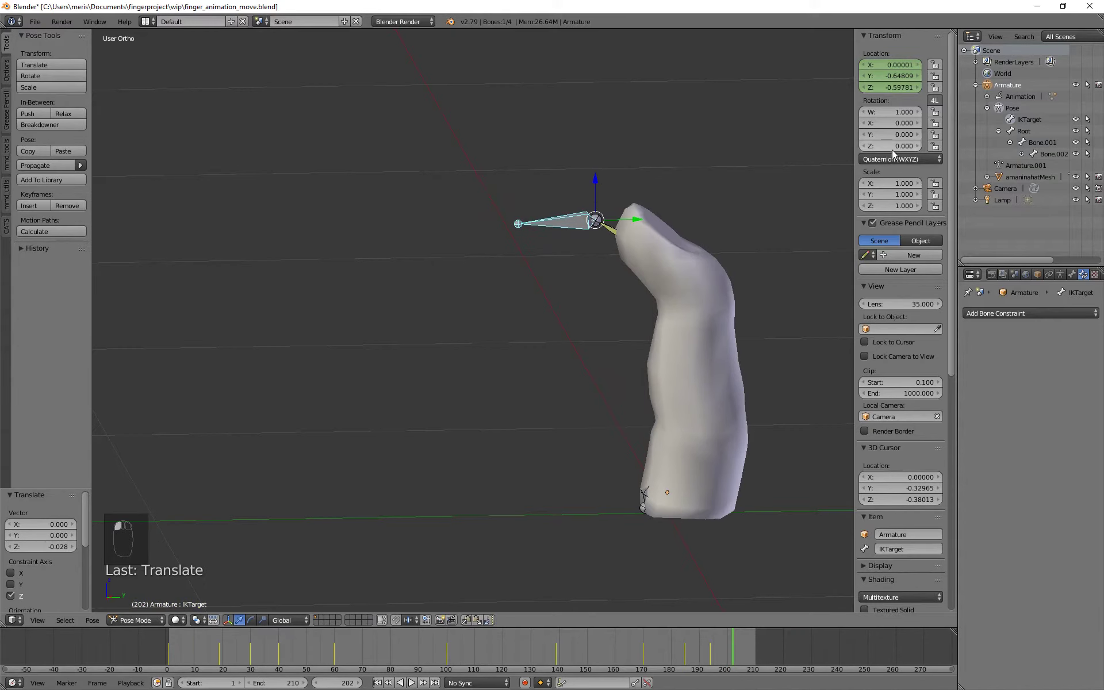
key(i)
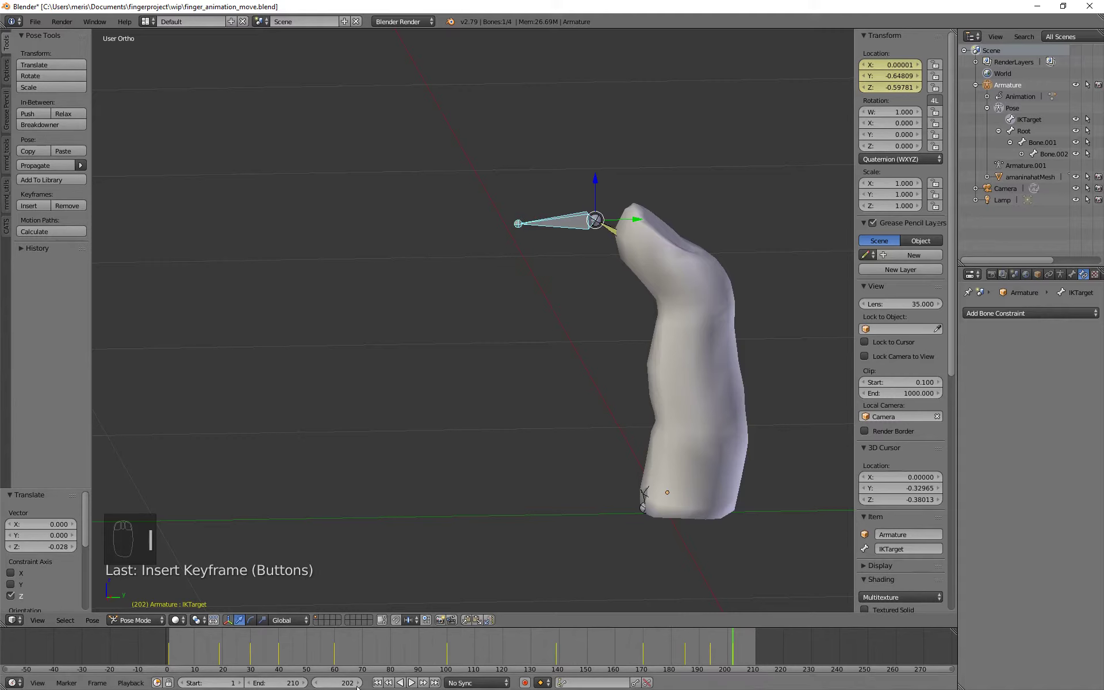
click(341, 684)
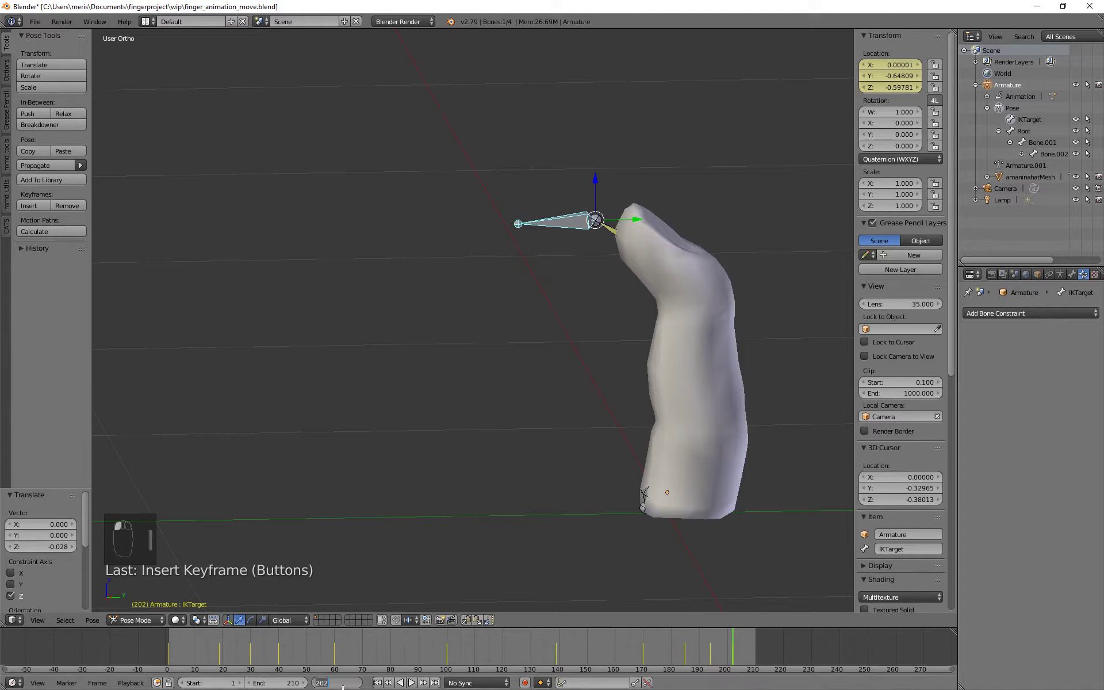
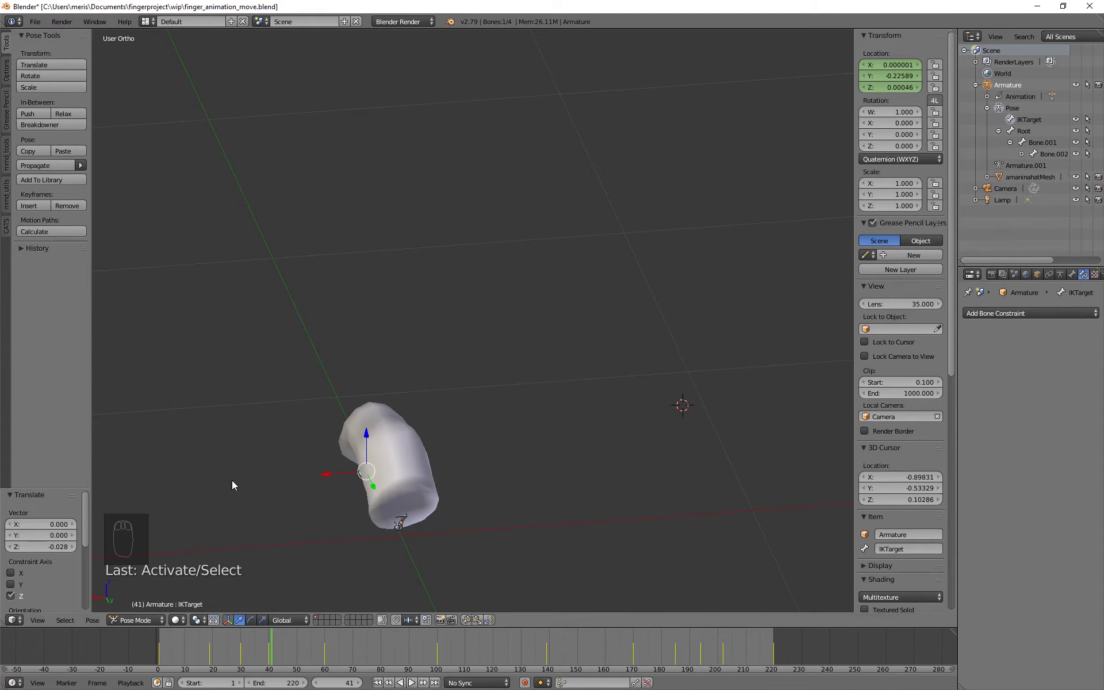
Step: Scrub through the whole finger animation back to frame 0 and examine the starting pose from several angles
key(Page_Down)
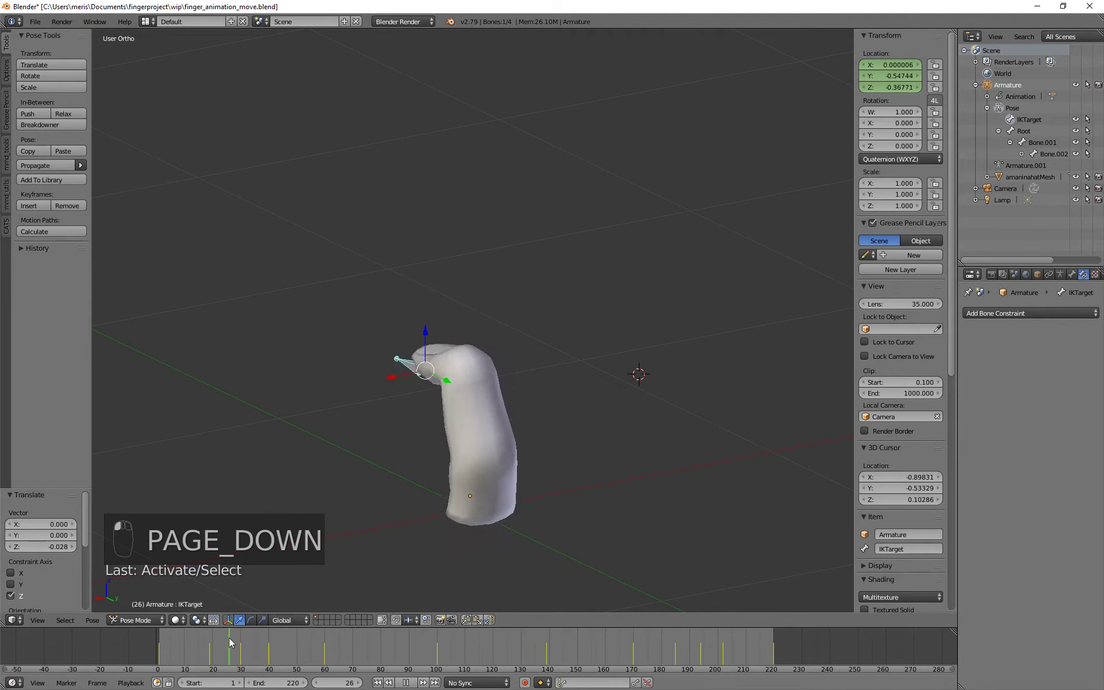
key(Page_Down)
drag(776, 652, 150, 655)
middle_drag(386, 447, 442, 422)
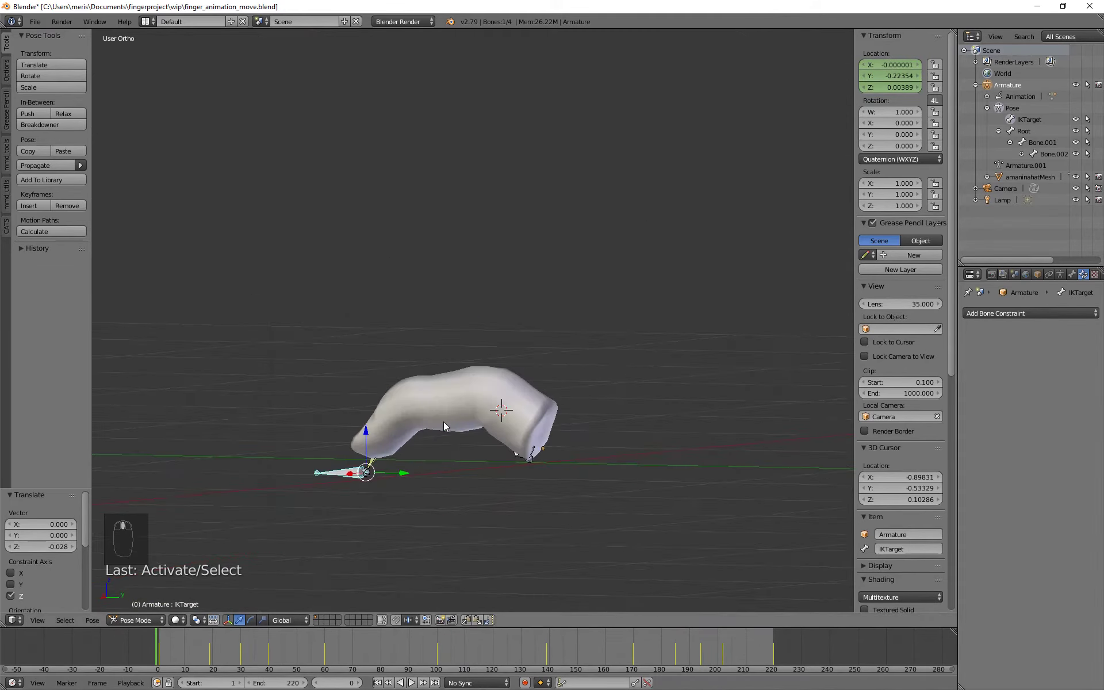
middle_drag(406, 284, 380, 314)
Step: Switch to Unity, add the finger_animation_move_wip model from the finger3 folder to the scene, and frame it in view
click(1035, 6)
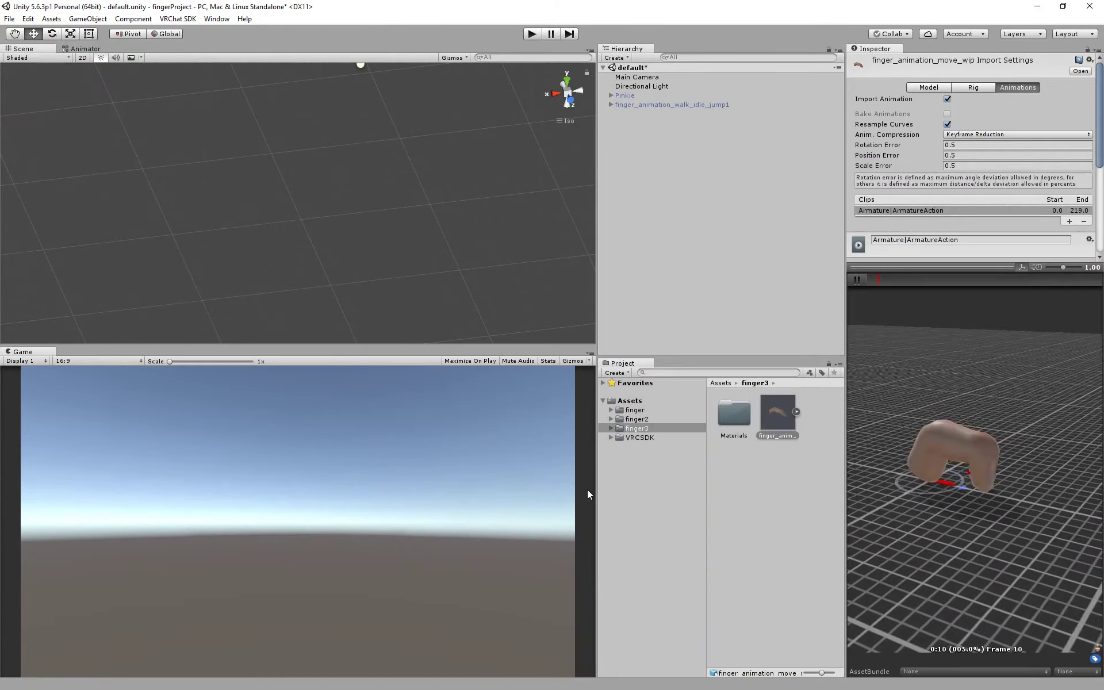
click(718, 481)
click(785, 423)
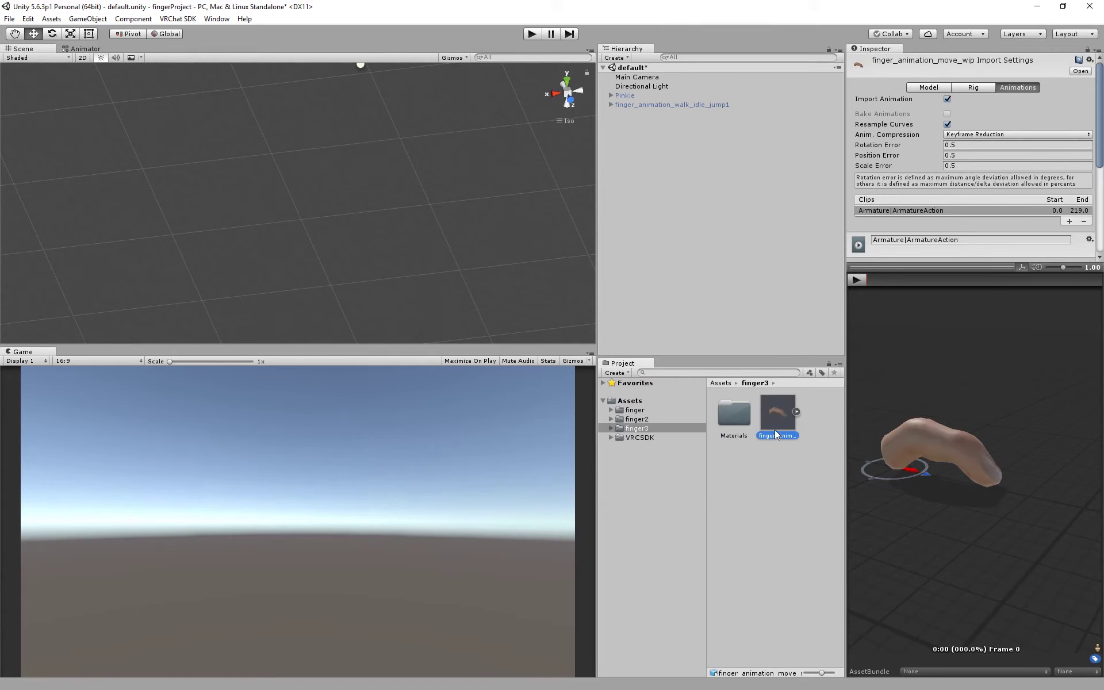
drag(776, 434, 667, 274)
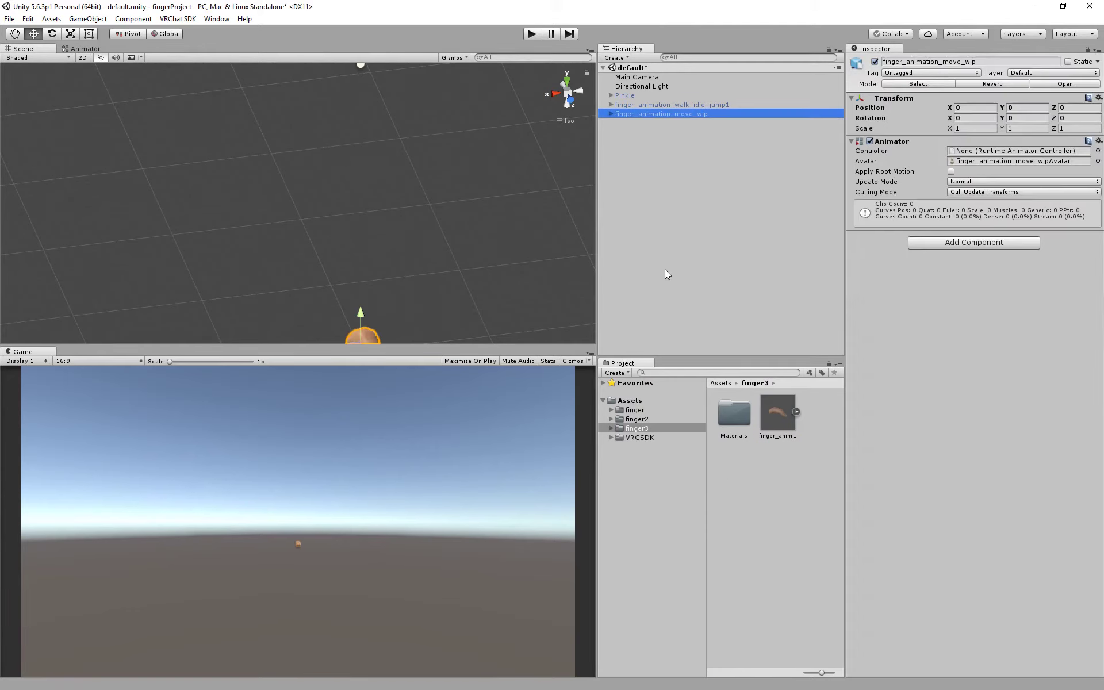
double_click(661, 114)
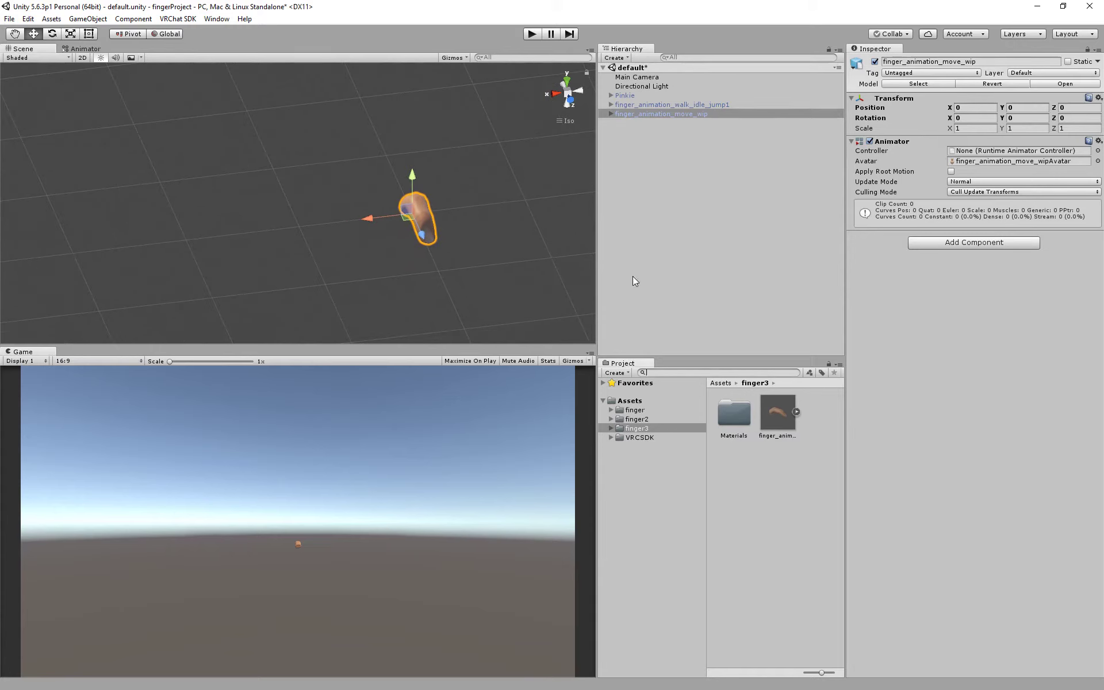
Step: Search the project assets for "avatar" and place the Vrchat_Tutorial_Avatar model in the scene near the finger
text(avatar)
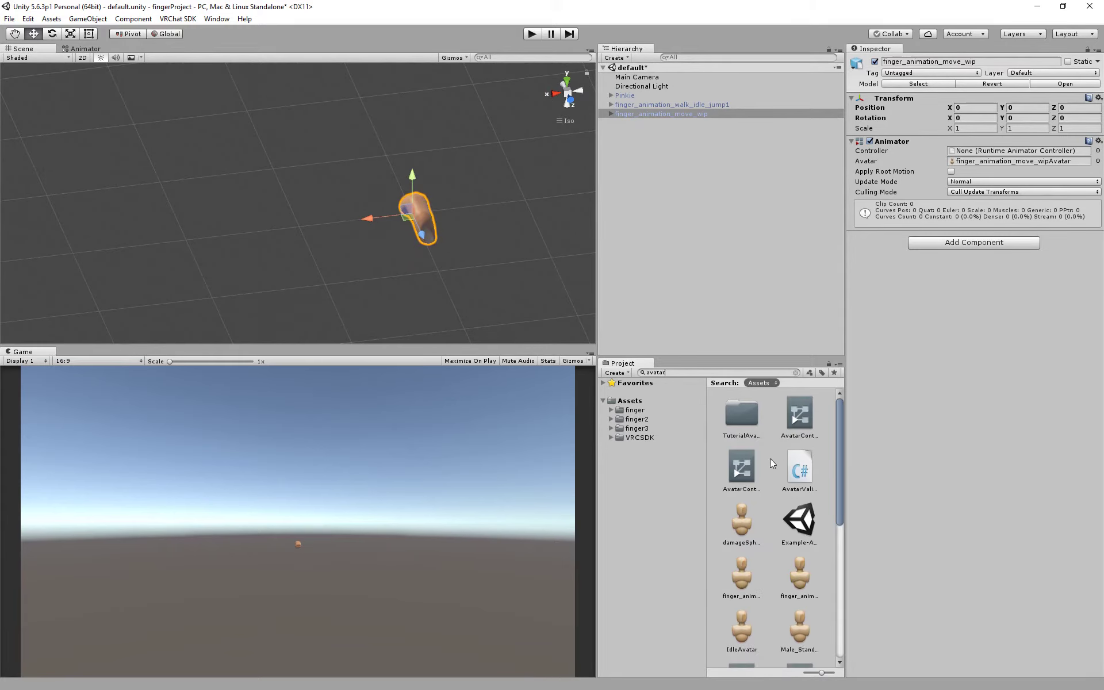
scroll(764, 465, down, 10)
drag(807, 586, 408, 202)
right_drag(338, 281, 494, 209)
click(966, 109)
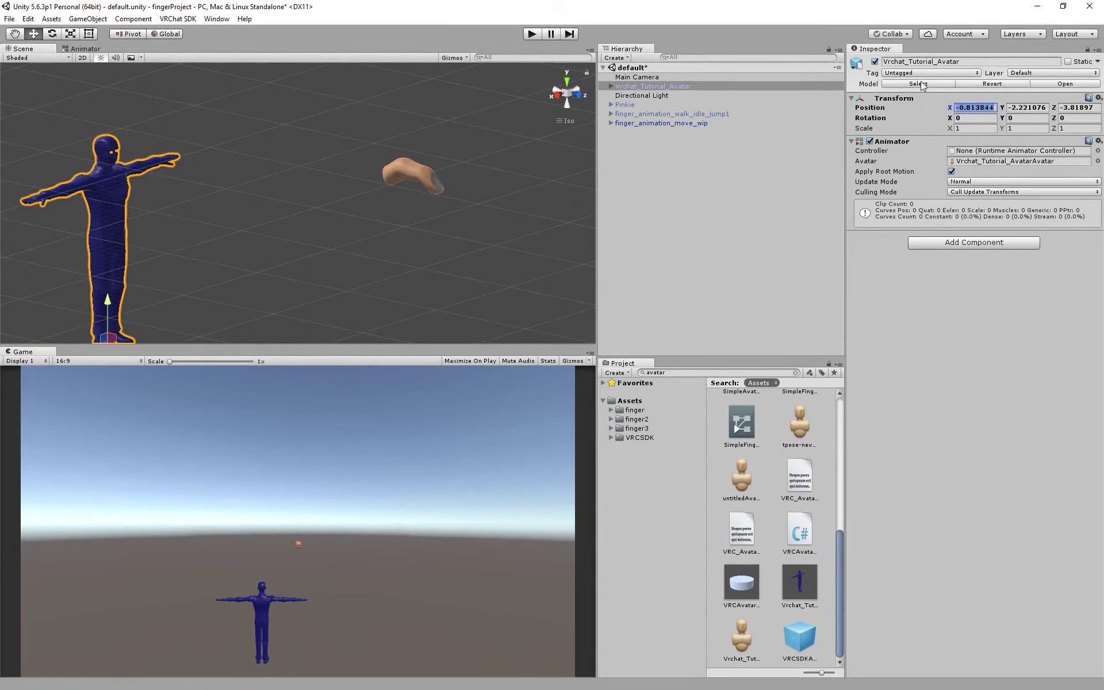
key(Tab)
key(Tab)
key(Return)
key(shift+Tab)
key(shift+Tab)
key(Tab)
click(1006, 101)
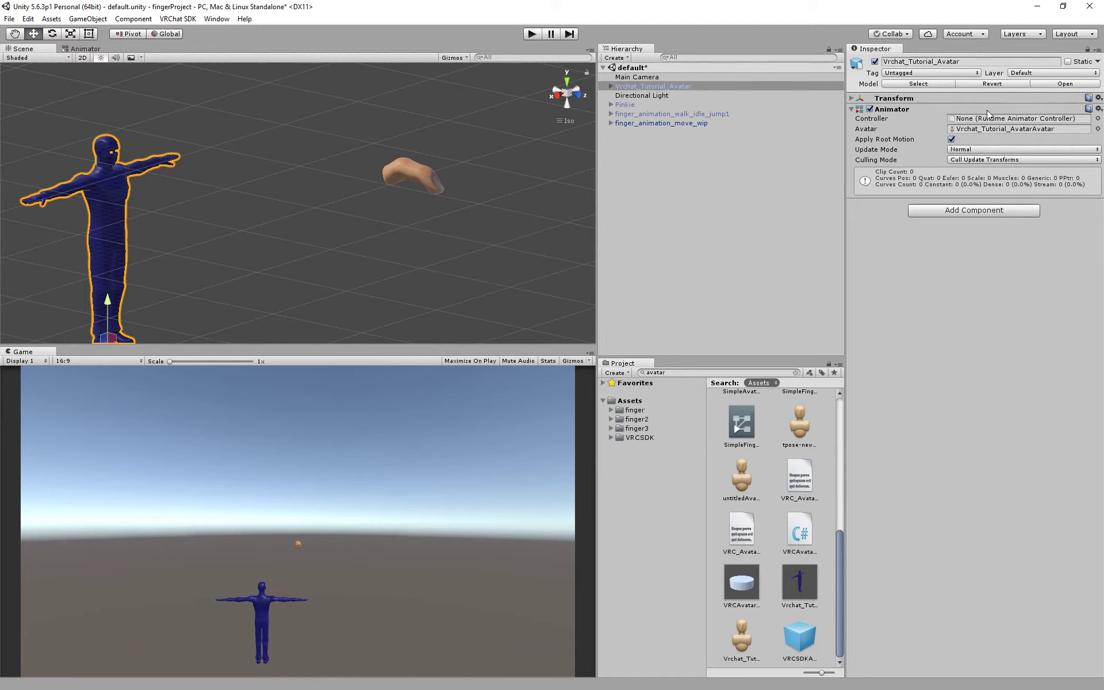
click(988, 102)
Step: Set the position of Vrchat_Tutorial_Avatar to X 0, Y 0 and Z 0
click(979, 108)
text(0)
key(Tab)
text(0)
key(Tab)
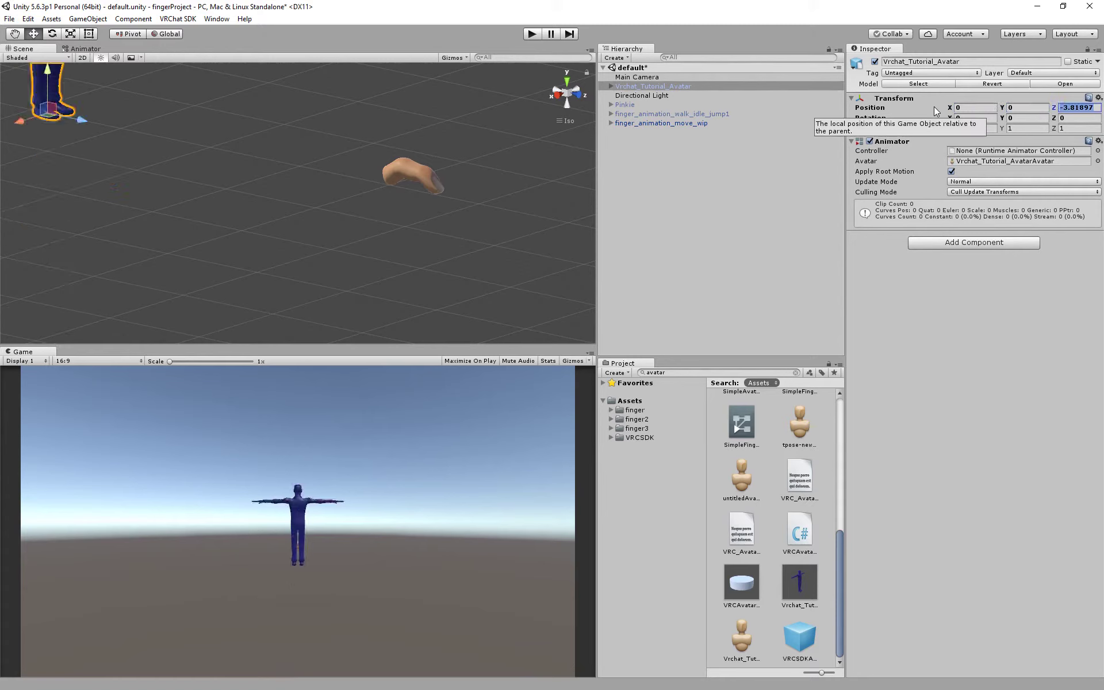
text(0)
key(Tab)
Step: Delete the Body mesh from Vrchat_Tutorial_Avatar, accepting the loss of the prefab link, and select the avatar's root object
alt+drag(339, 198, 349, 141)
click(348, 141)
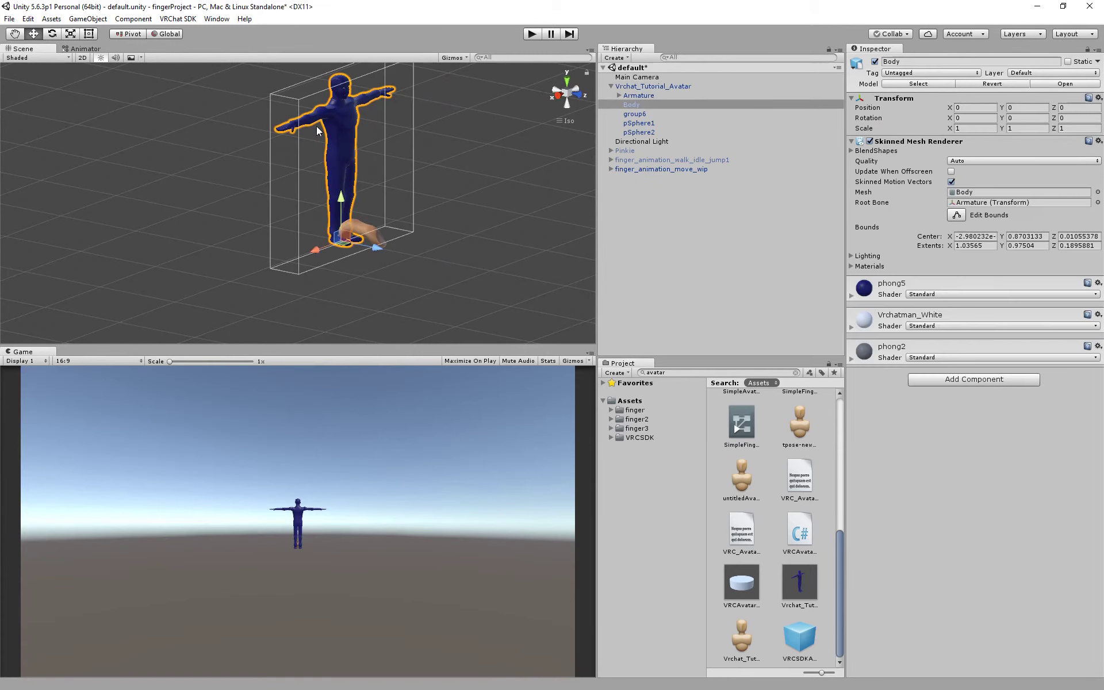
key(Delete)
key(Return)
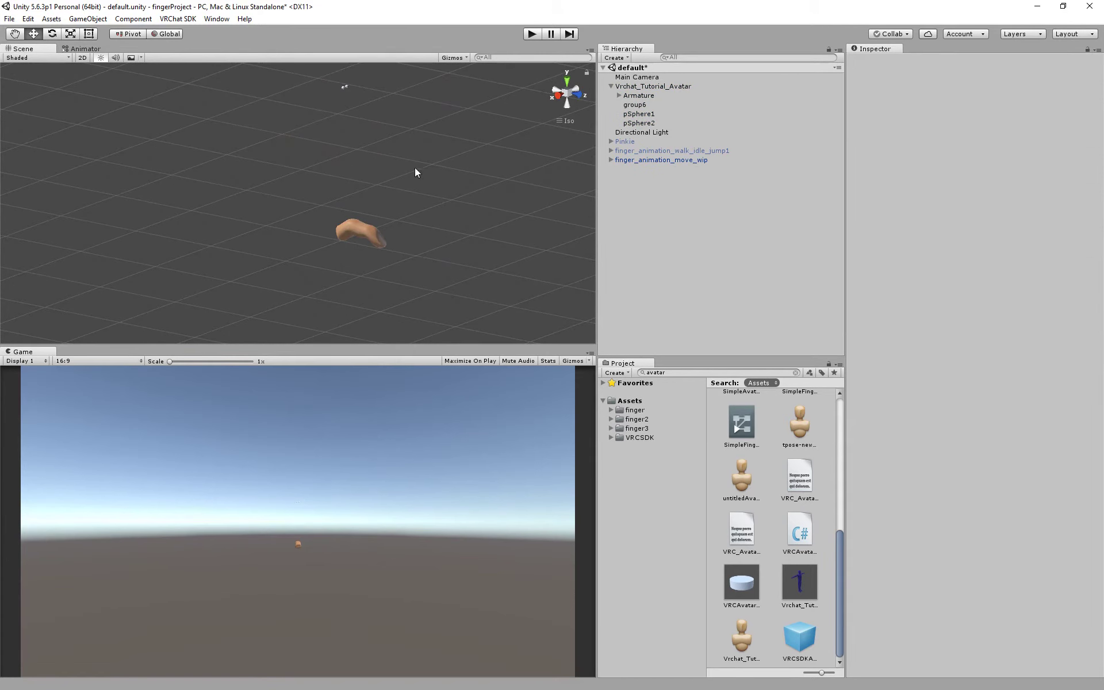
click(647, 86)
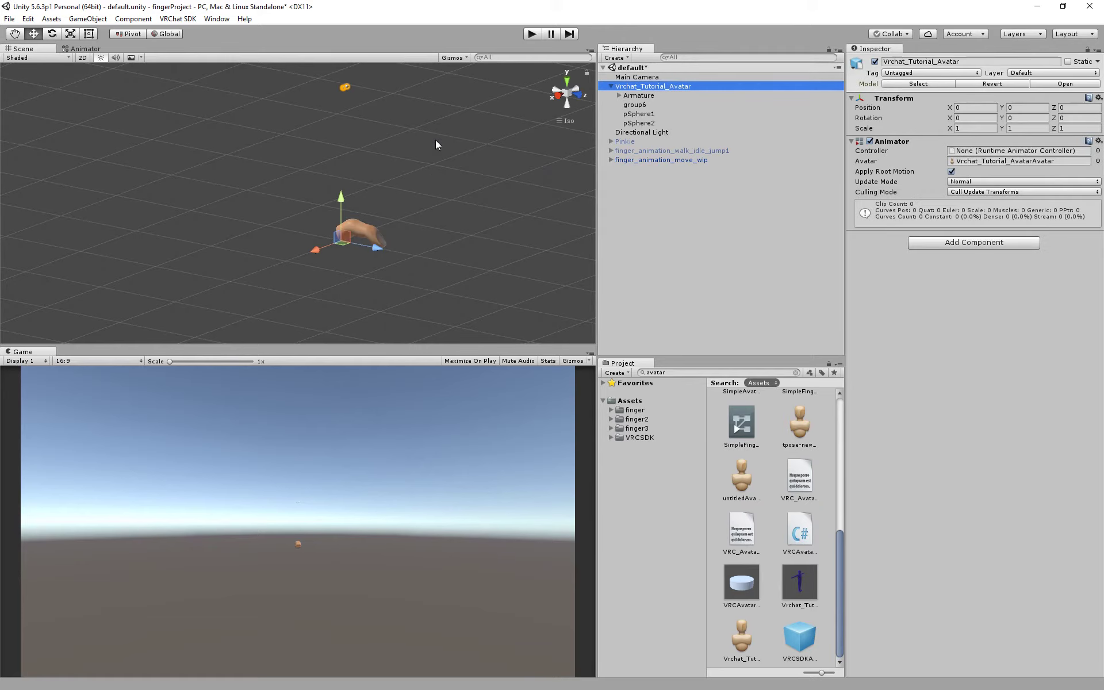
Step: Delete Vrchat_Tutorial_Avatar from the scene and select the finger_animation_move_wip model, bringing it into closer view
key(Delete)
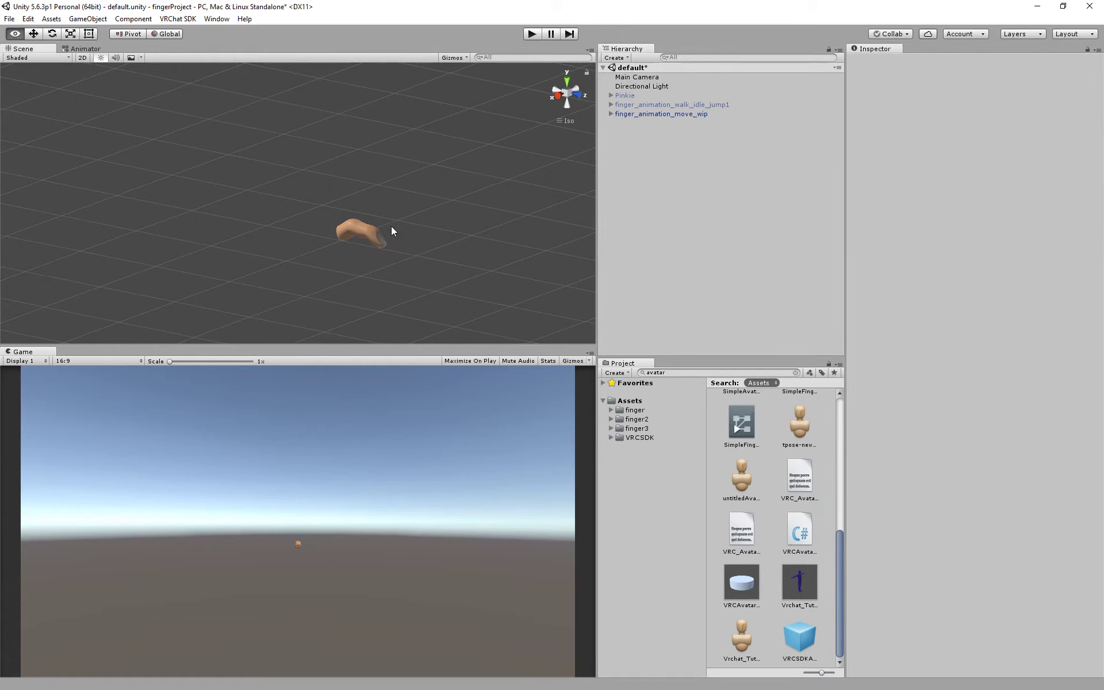
click(376, 228)
scroll(422, 262, up, 5)
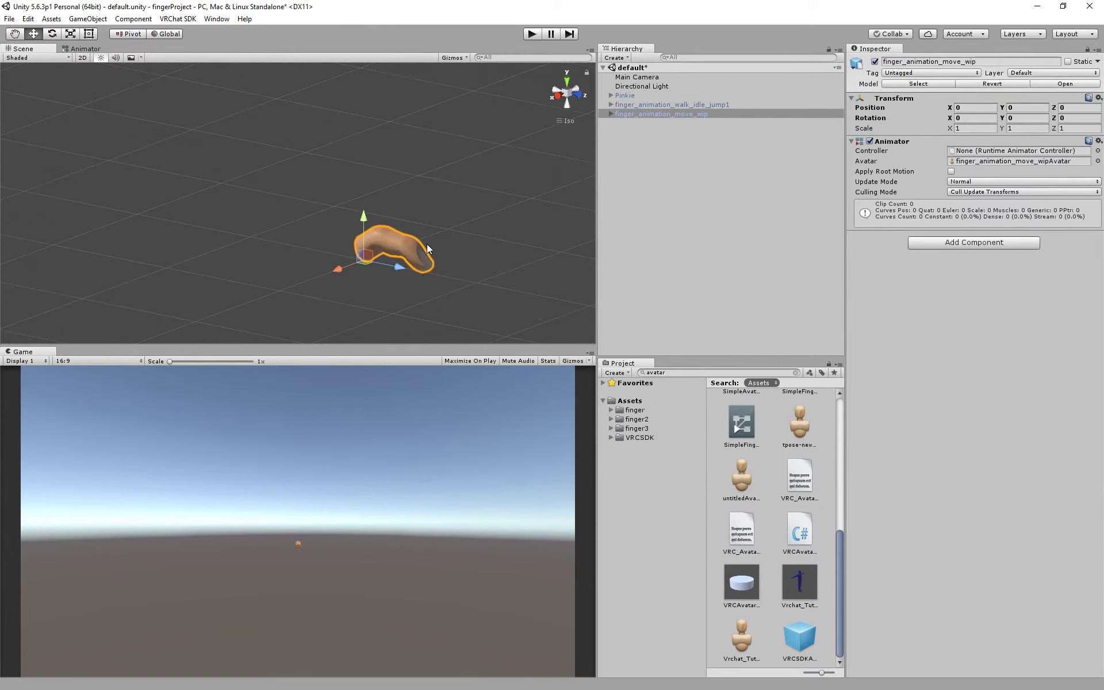
middle_drag(426, 244, 241, 101)
middle_drag(232, 223, 280, 264)
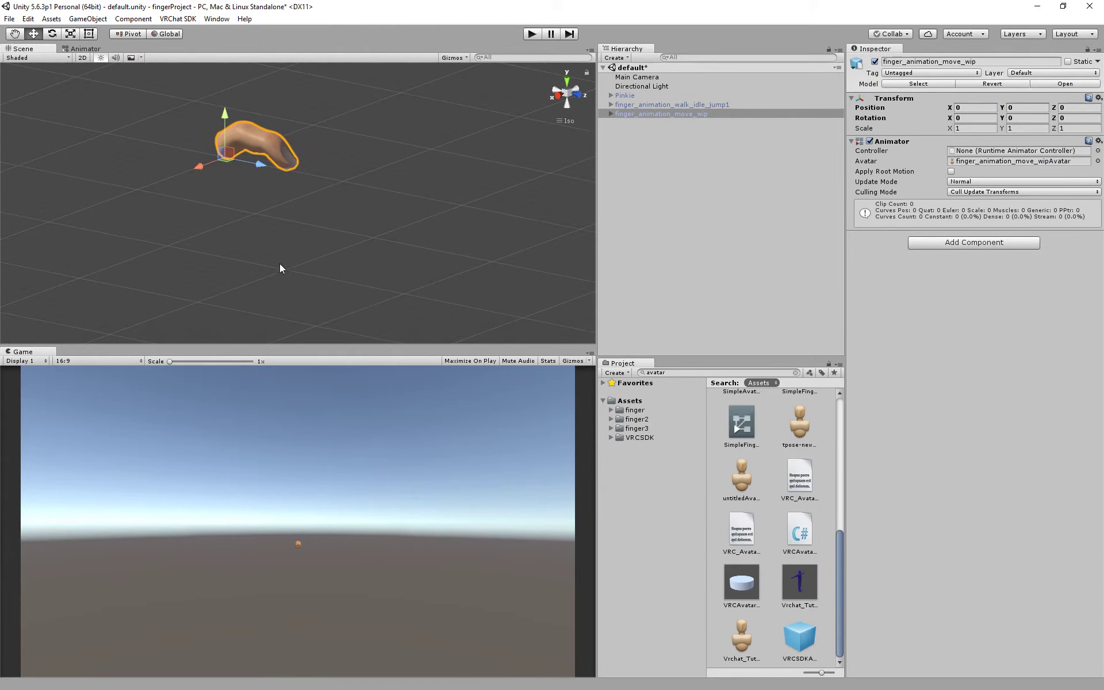
click(729, 371)
middle_drag(491, 253, 568, 374)
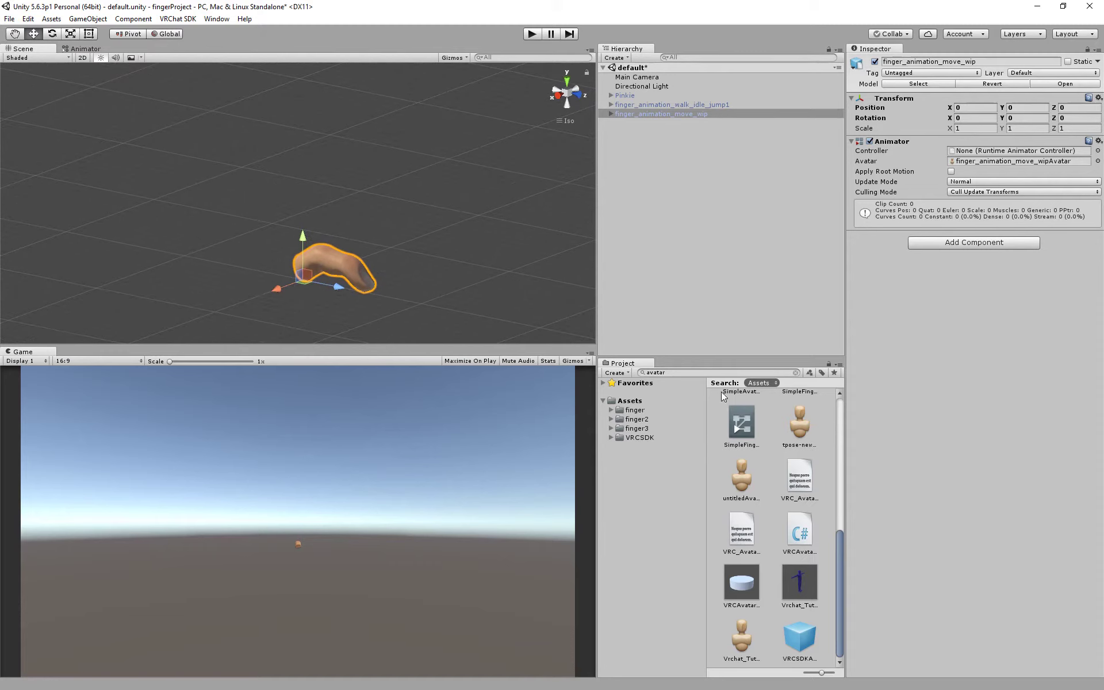
Step: Move SimpleAvatarController from the asset search results into the finger3 folder and show that folder's contents
click(689, 372)
scroll(760, 468, up, 3)
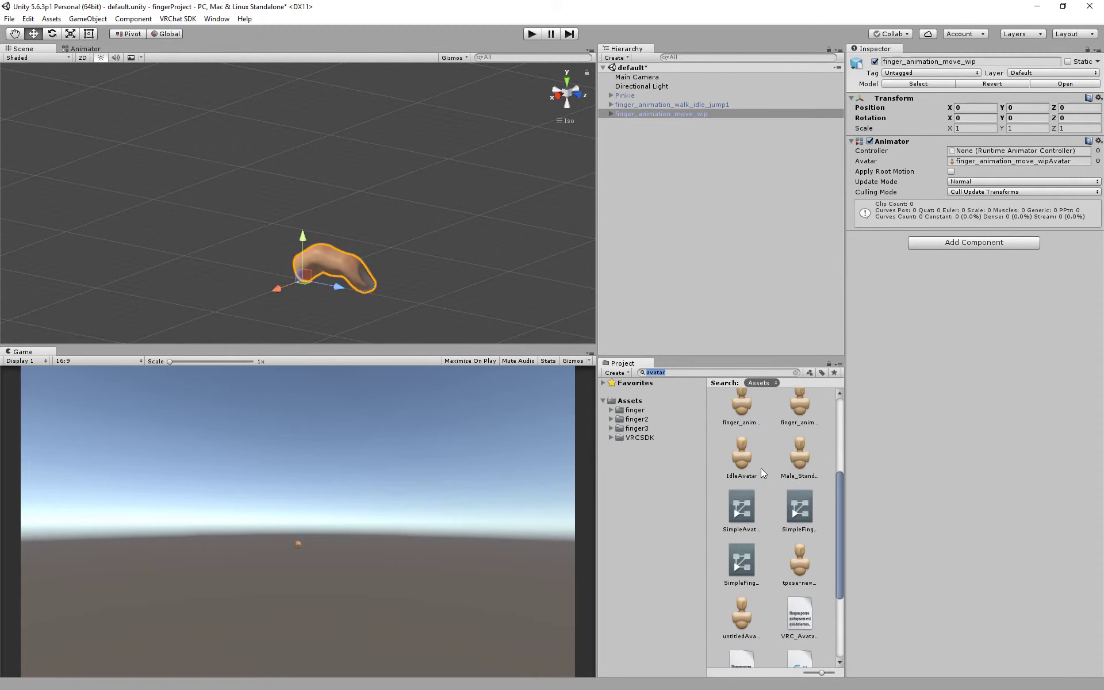
click(737, 515)
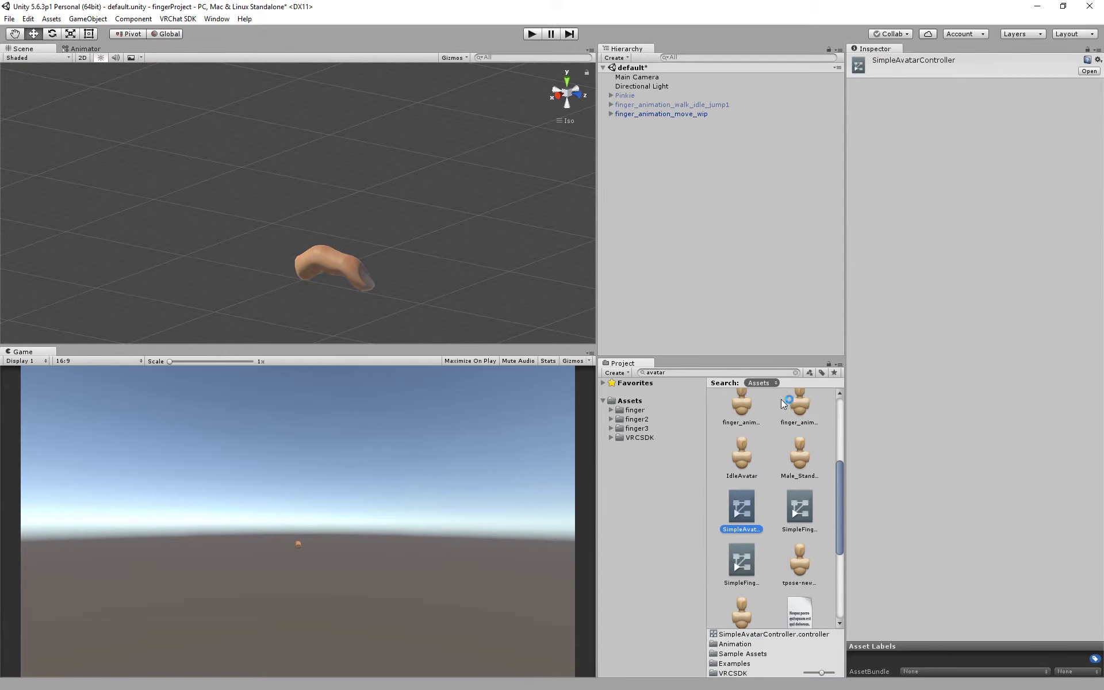
drag(753, 499, 642, 428)
click(642, 428)
Step: Rename the SimpleAvatarController asset in the finger3 folder to SimpleFingerAvatarController3
right_click(734, 480)
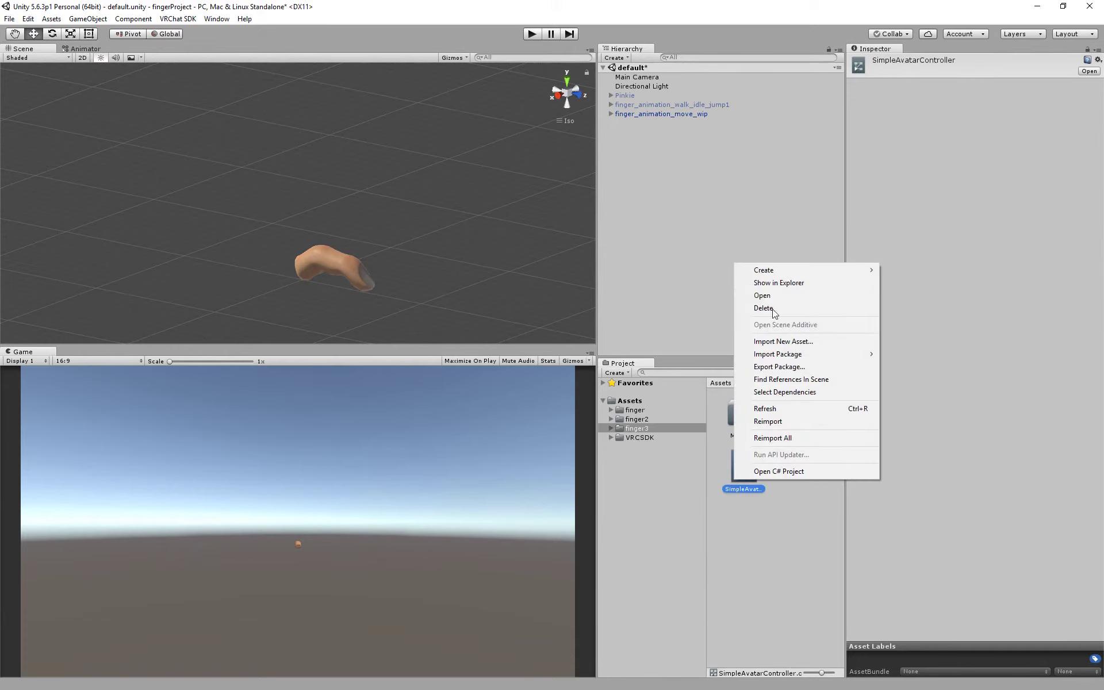
click(757, 509)
click(743, 473)
key(F2)
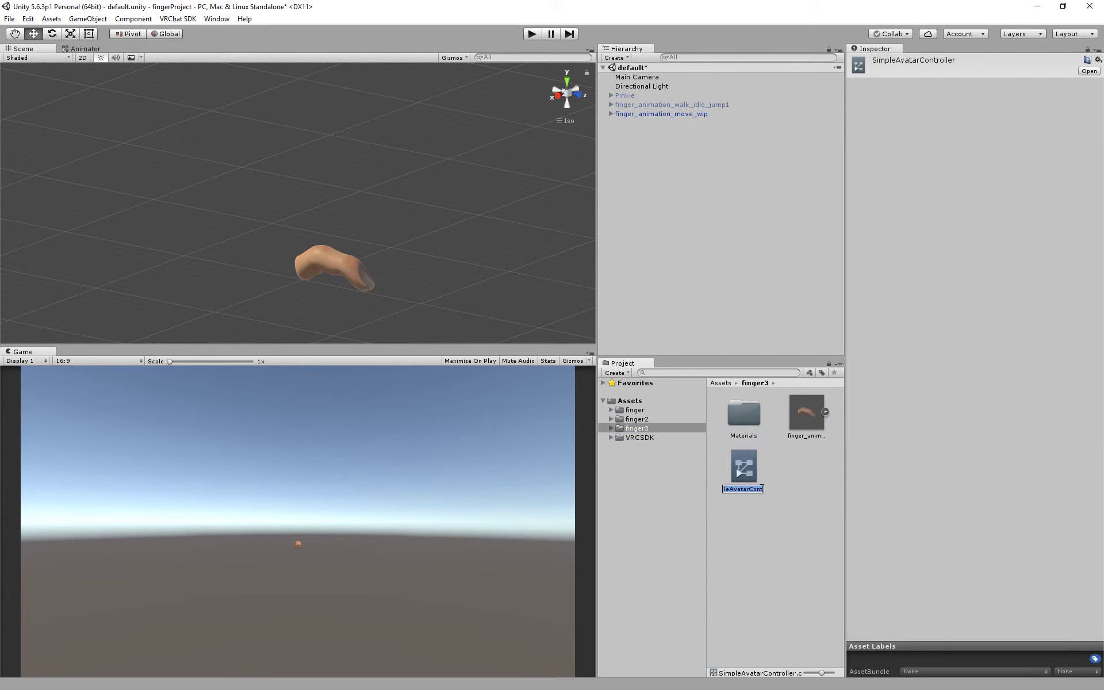
key(Home)
text(Finger)
key(End)
text(3)
key(Return)
Step: Show the import settings of the finger_animation_move_wip asset and preview its Armature|ArmatureAction clip
click(639, 104)
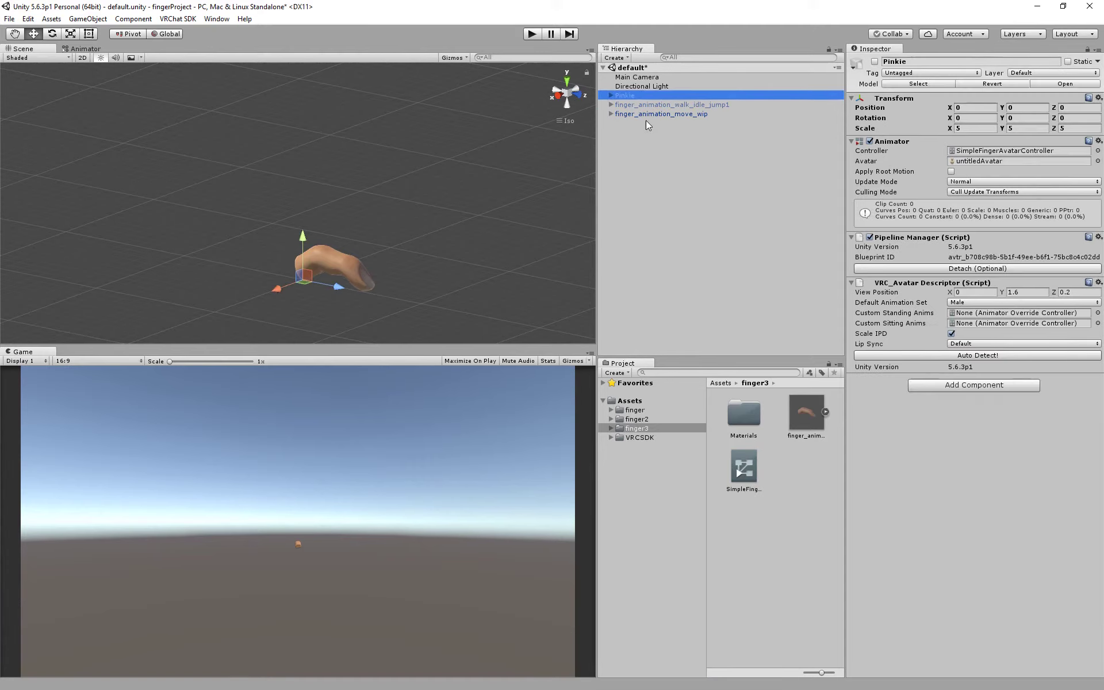
click(653, 115)
click(716, 220)
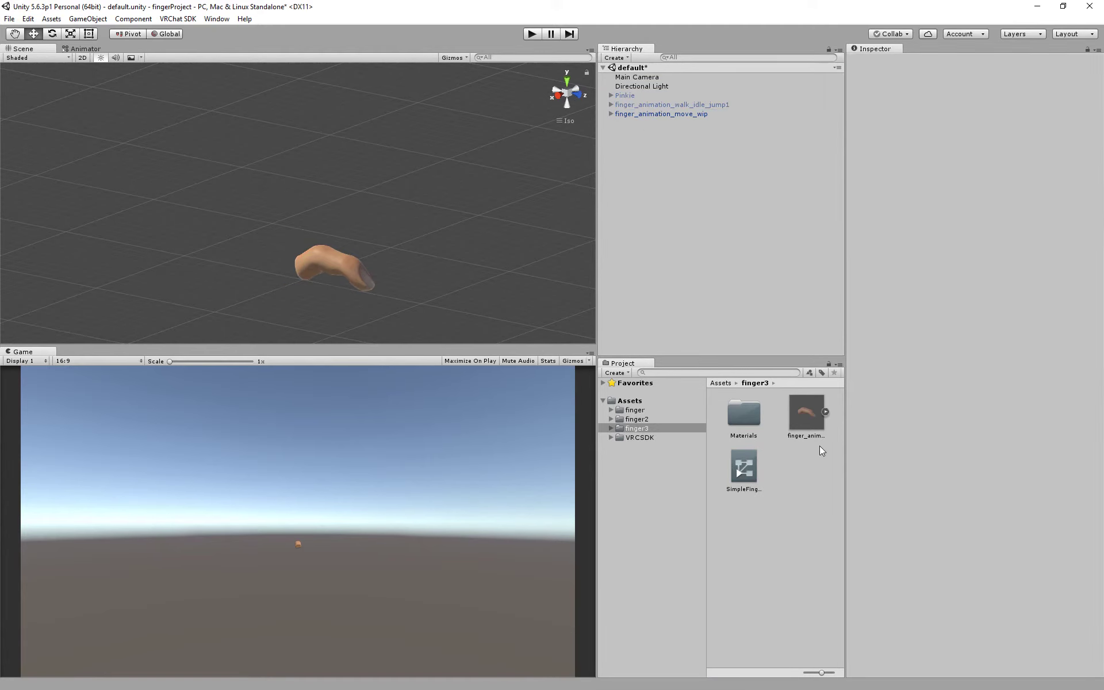
click(805, 443)
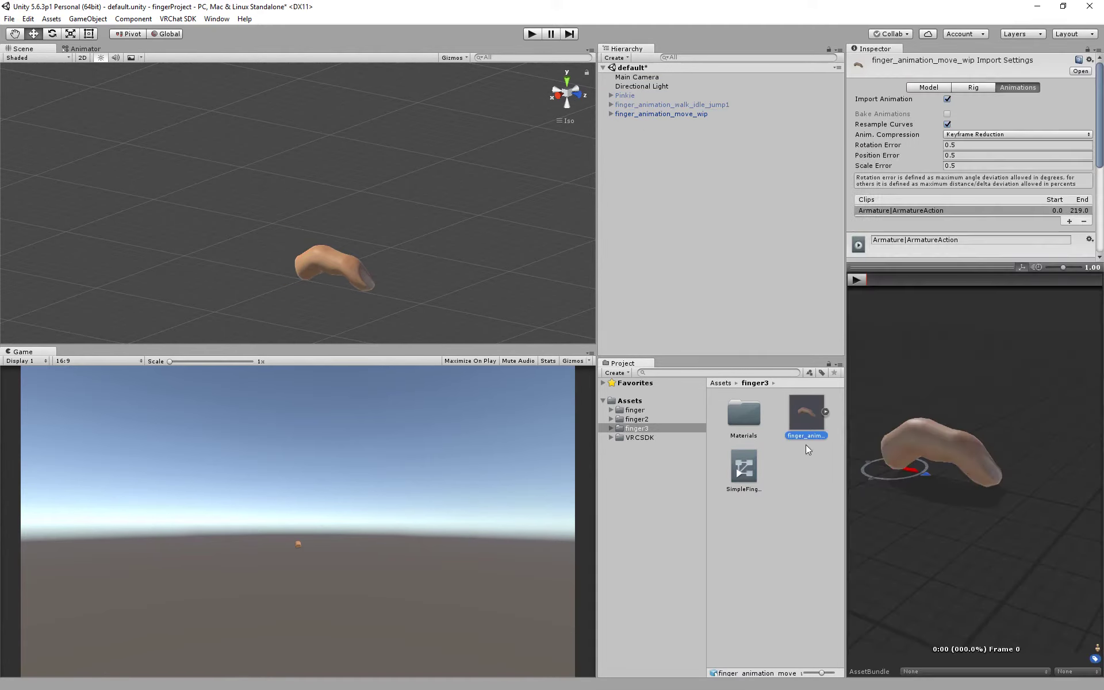
click(753, 480)
click(817, 420)
scroll(937, 203, down, 3)
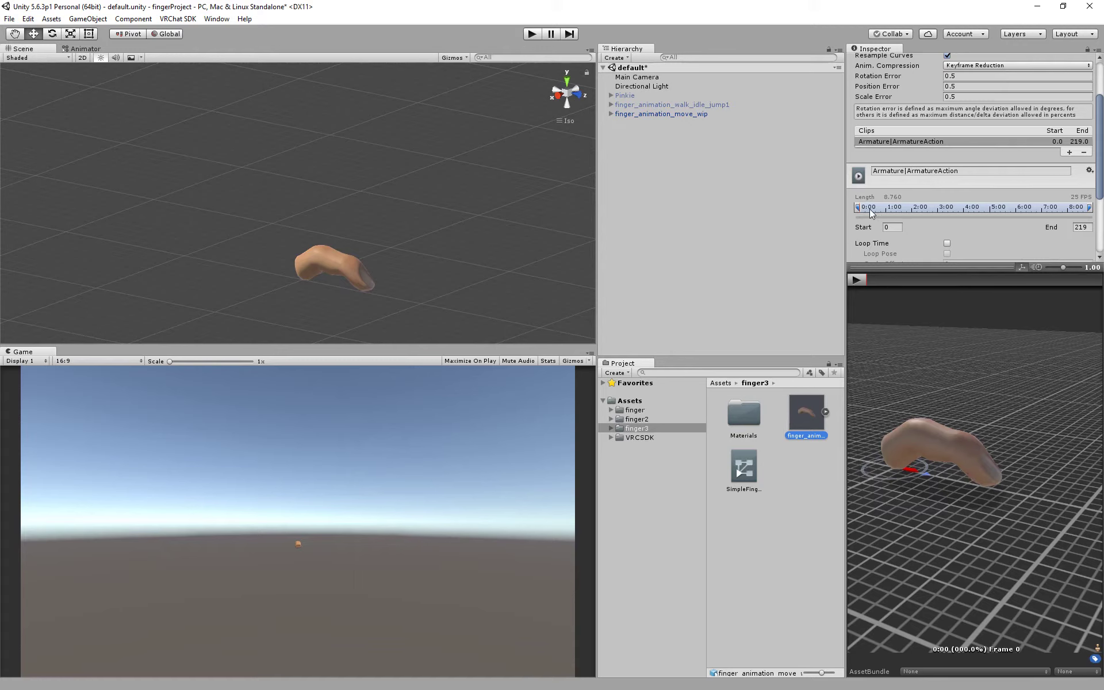
click(856, 280)
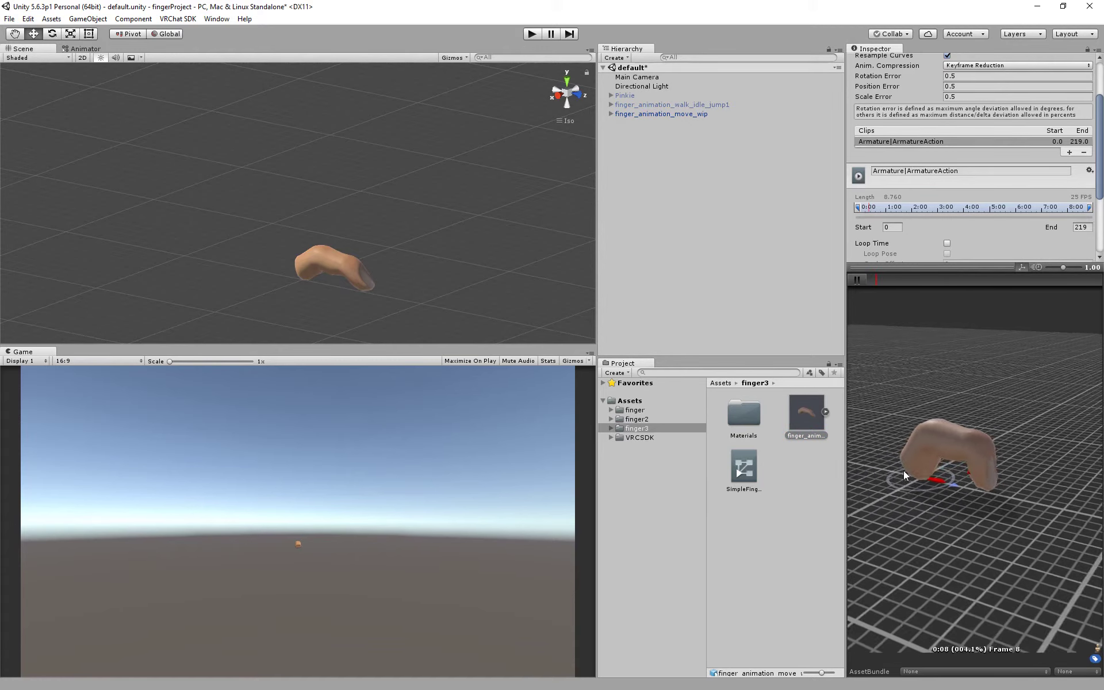
click(853, 277)
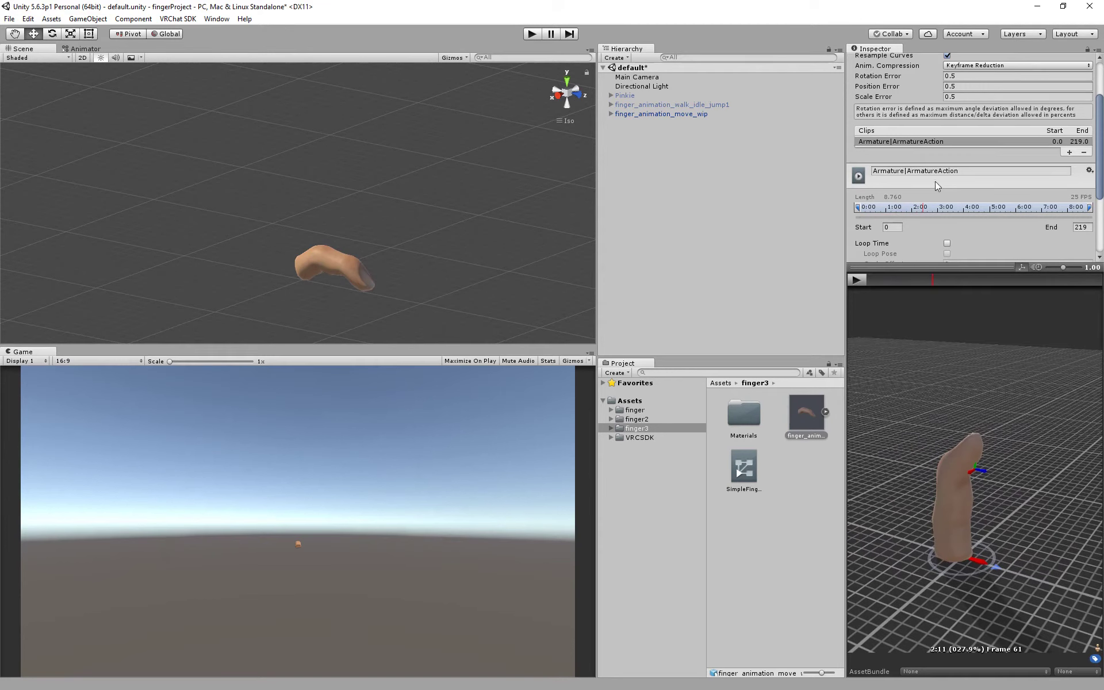
Step: Add two more animation clips to the import settings of finger_animation_move_wip
scroll(923, 239, down, 5)
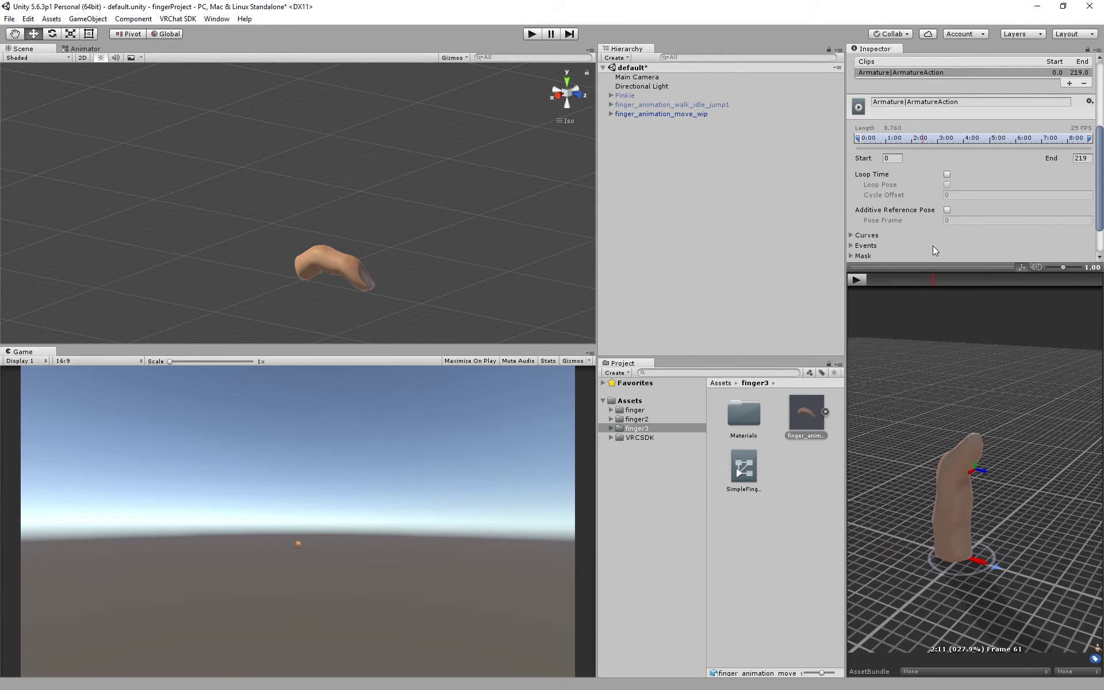
scroll(1000, 207, up, 8)
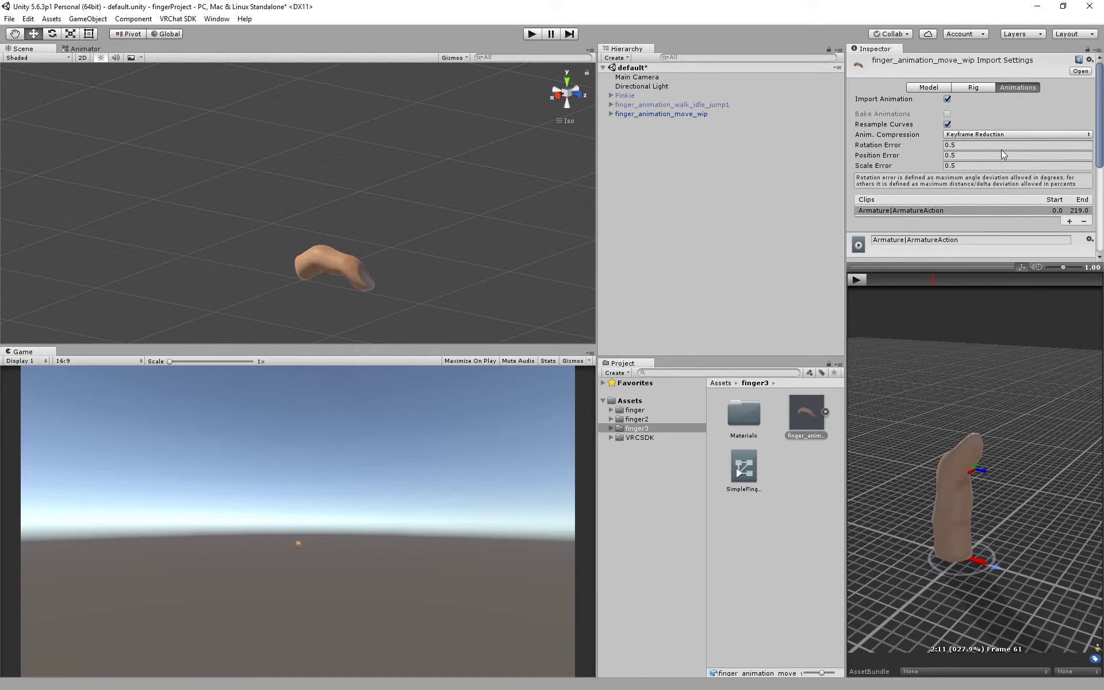
scroll(1001, 150, down, 3)
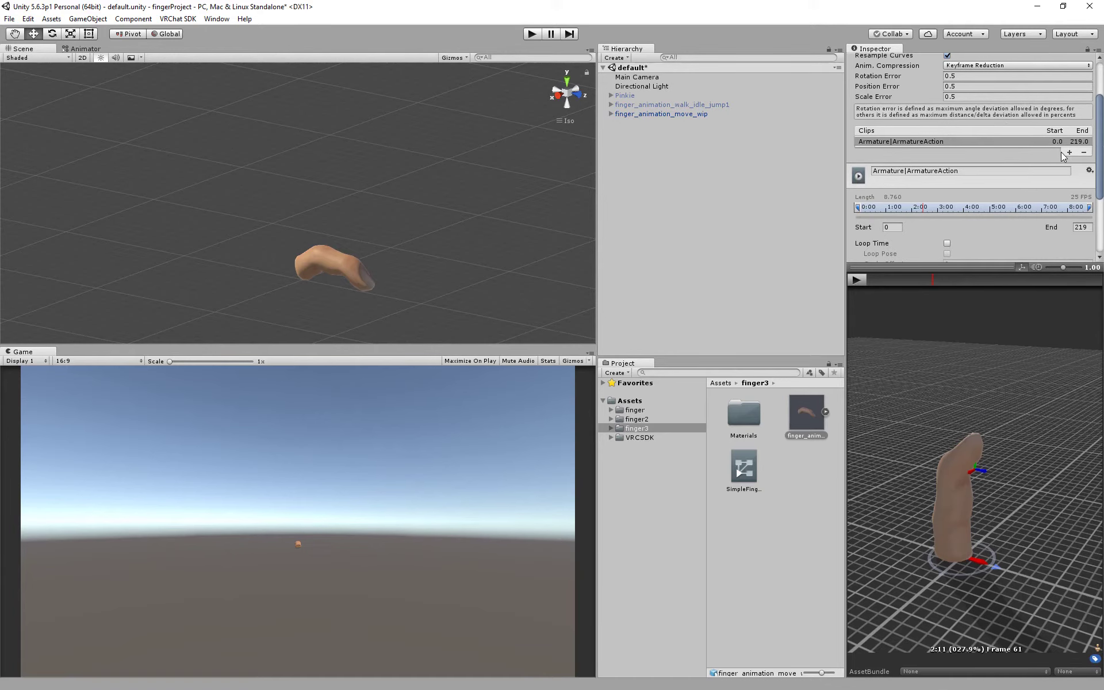
click(1065, 153)
click(1066, 161)
click(1008, 141)
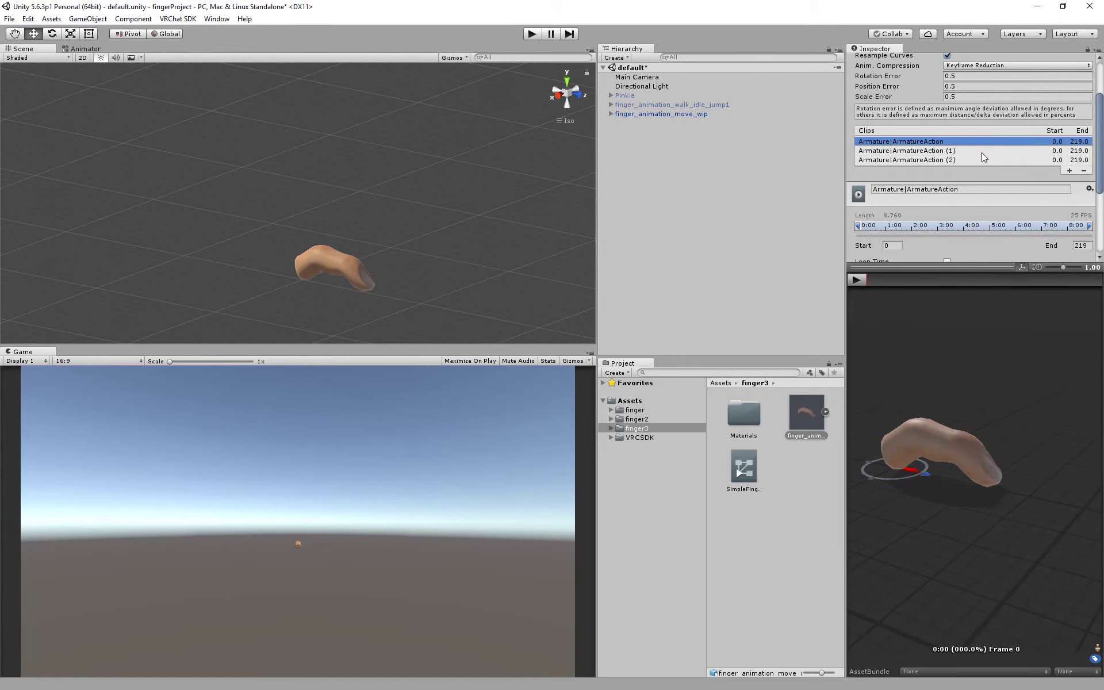
Step: Rename the Armature|ArmatureAction (1) clip to Finger-Walk
click(982, 152)
click(968, 190)
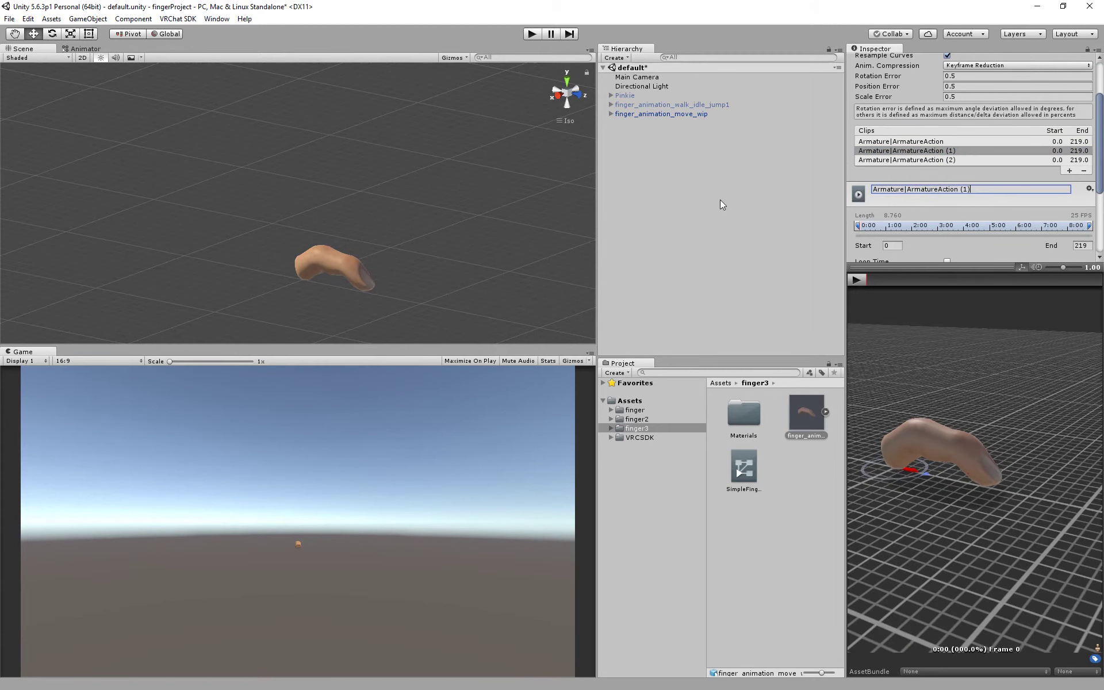
key(ctrl+a)
text(Walk)
key(ctrl+a)
key(BackSpace)
text(Finger-Walk)
scroll(845, 245, down, 4)
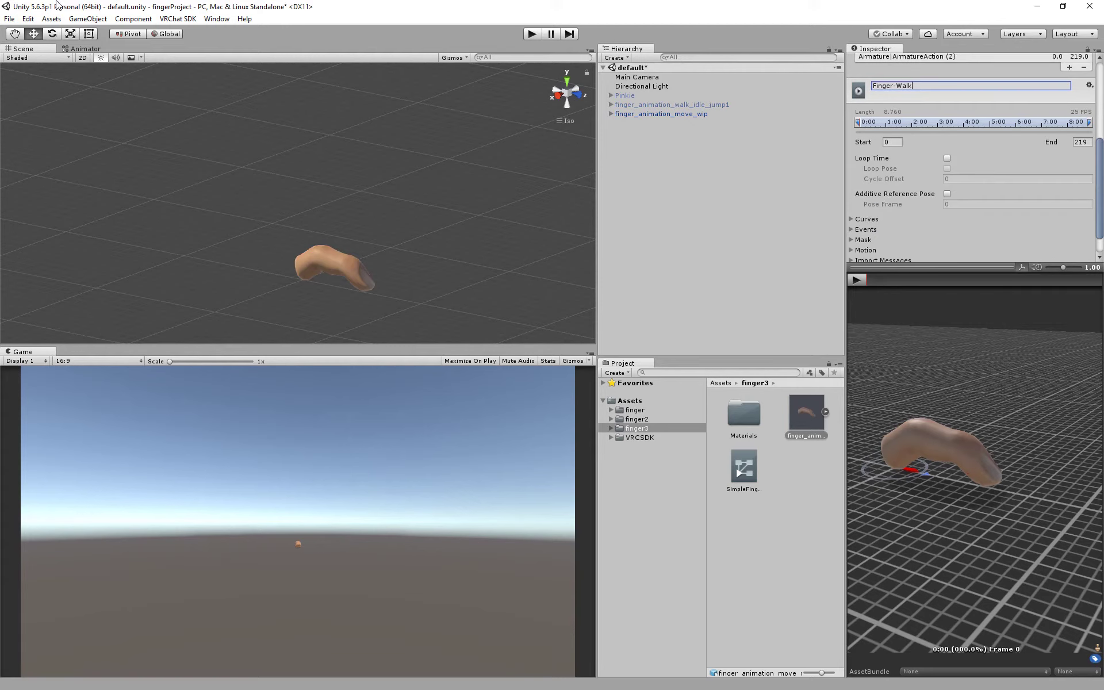
Step: Set the Finger-Walk clip's end frame to 40 and enable Loop Time for it
scroll(1040, 140, up, 3)
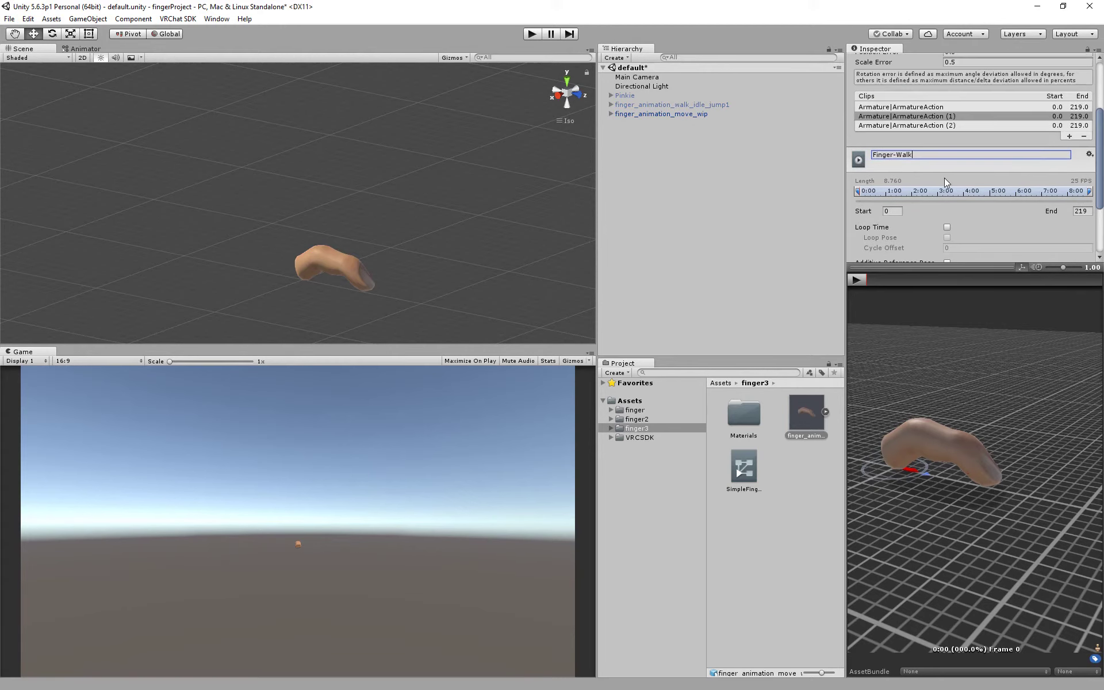
click(885, 211)
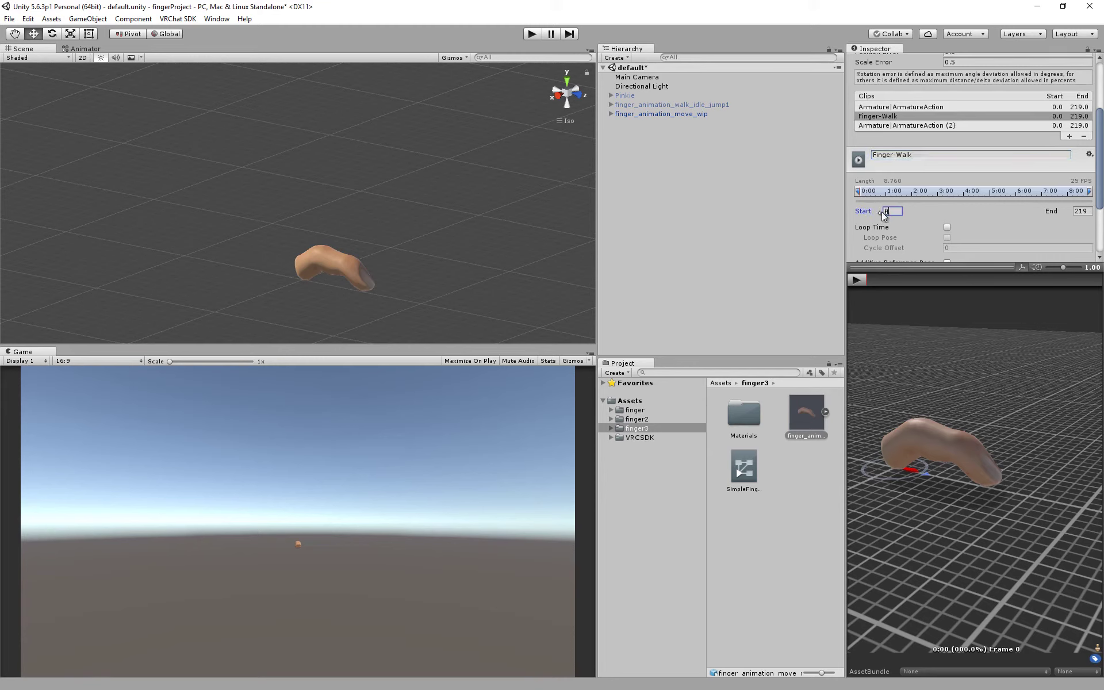
click(1080, 211)
text(40)
click(947, 227)
scroll(940, 243, down, 3)
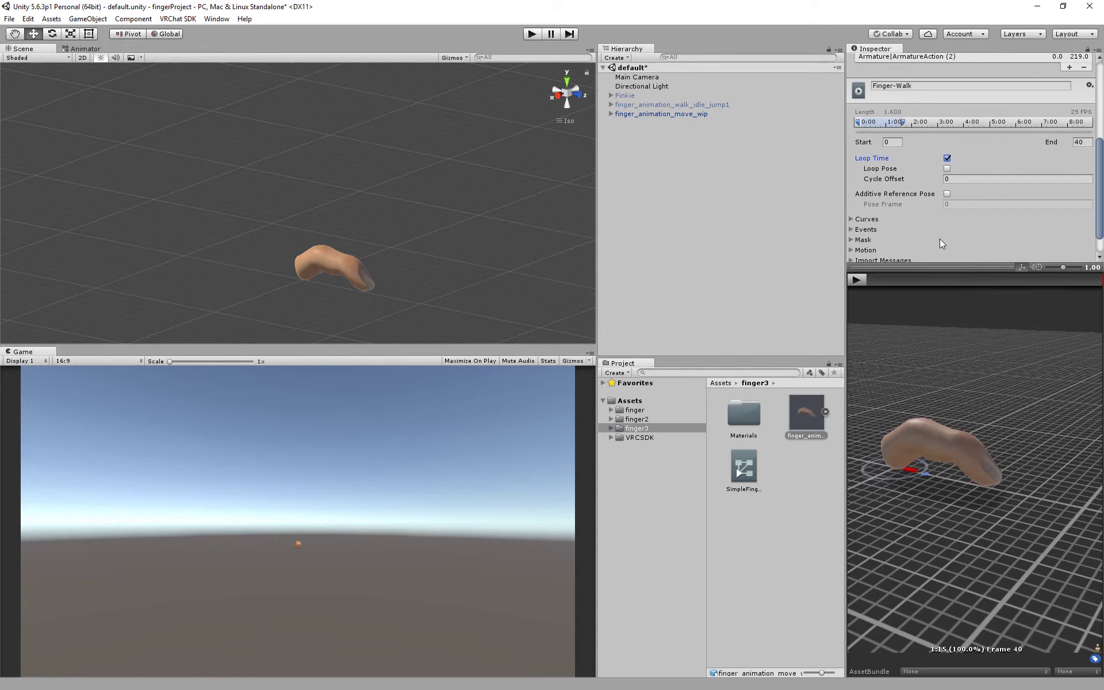
Step: Play the Finger-Walk clip in the preview to check its looping motion, and pause it
scroll(939, 239, up, 3)
scroll(941, 234, up, 5)
scroll(1010, 235, down, 3)
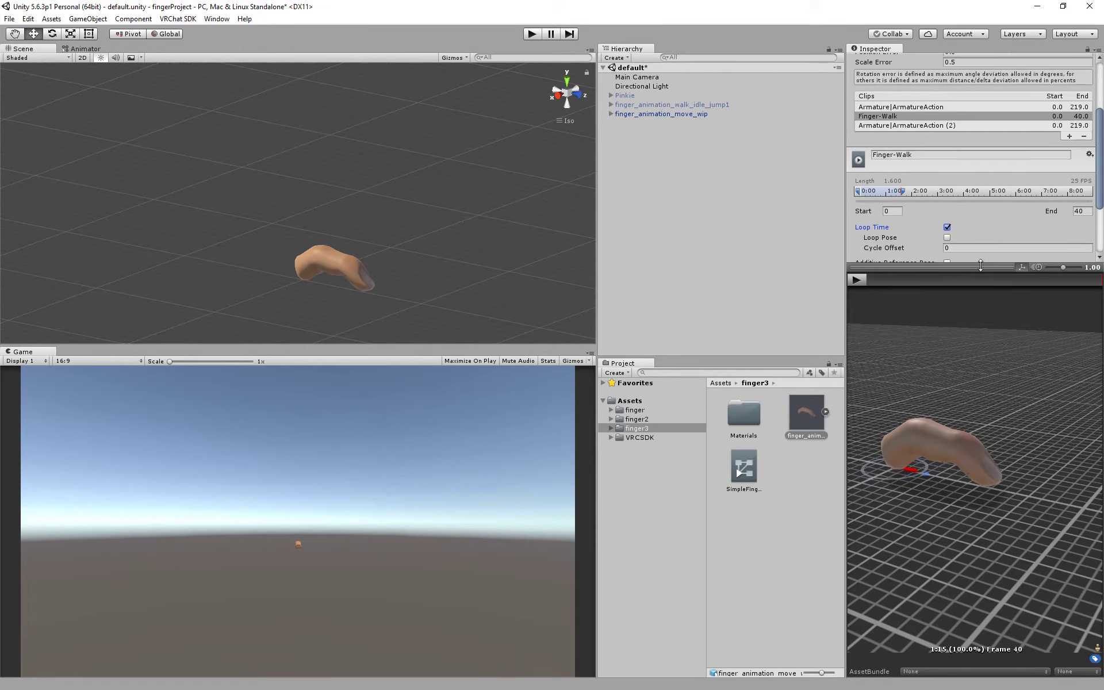
scroll(971, 202, up, 3)
scroll(970, 202, down, 1)
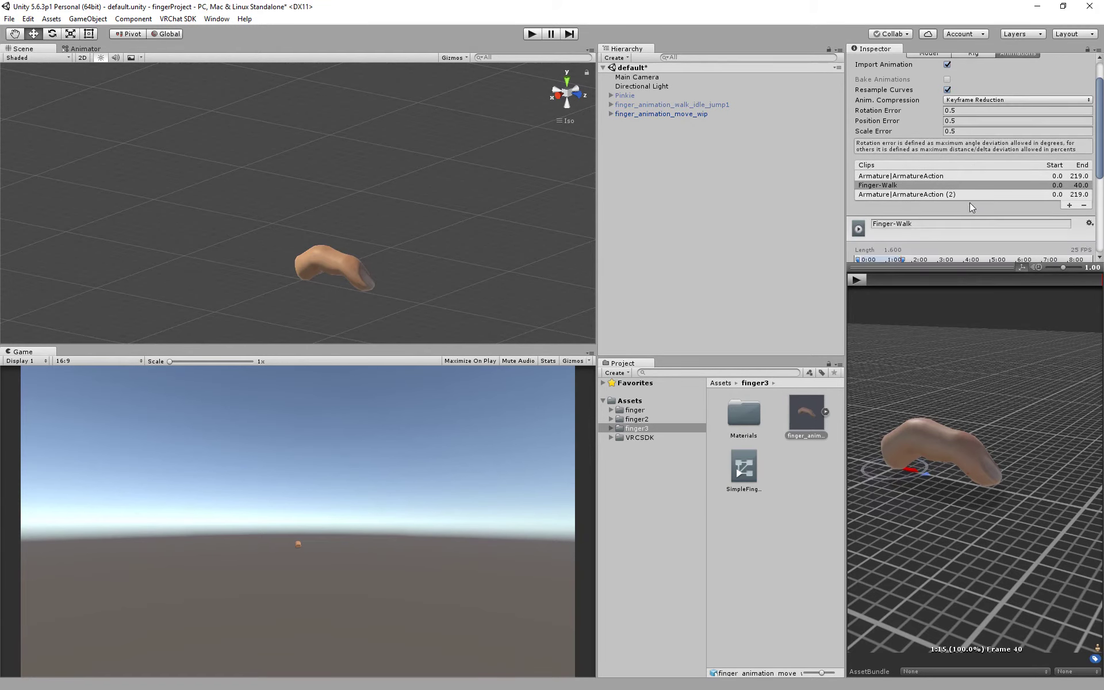
click(863, 281)
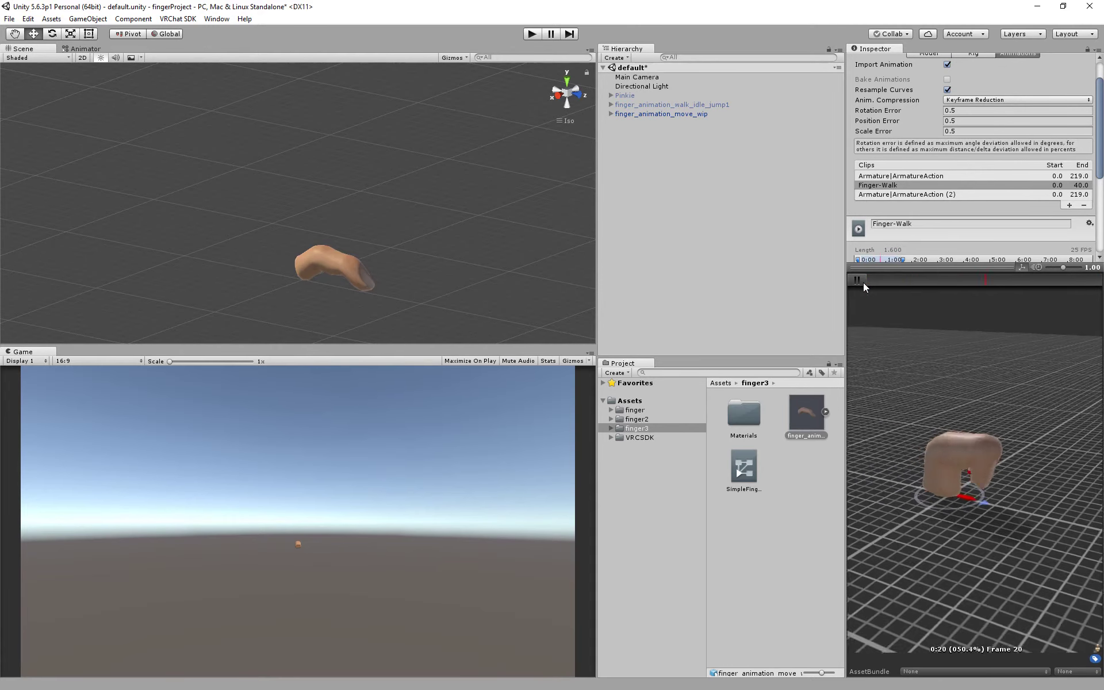
scroll(941, 226, down, 3)
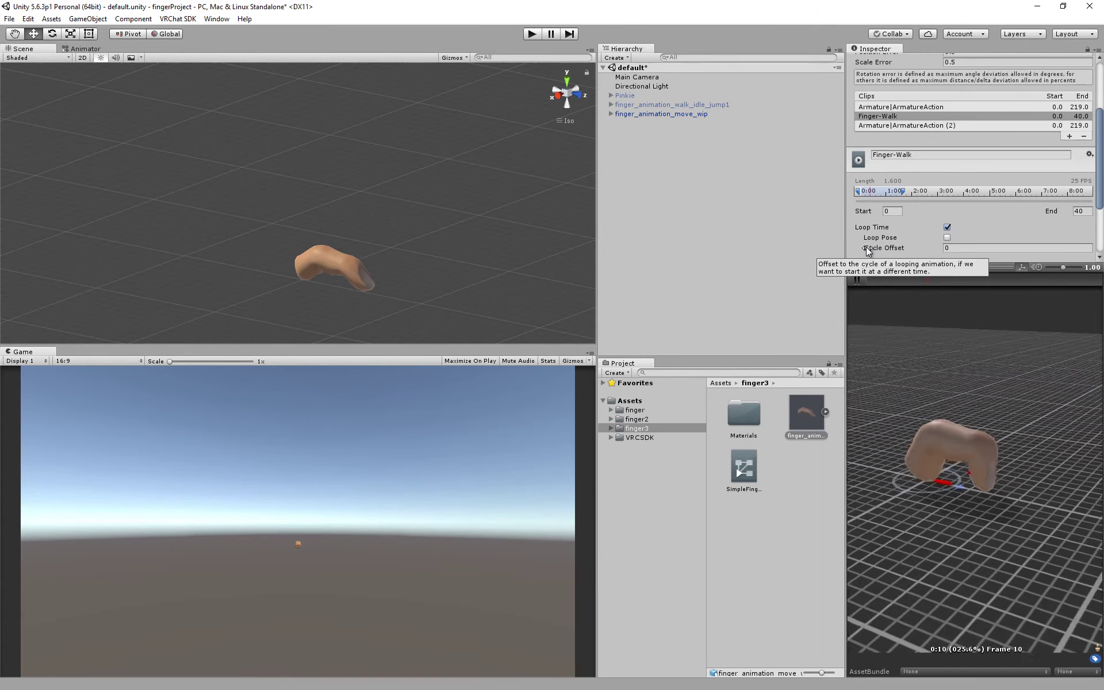
click(862, 279)
Step: Rename the Armature|ArmatureAction (2) clip to Finger-Idle and set its start frame to 41
click(980, 125)
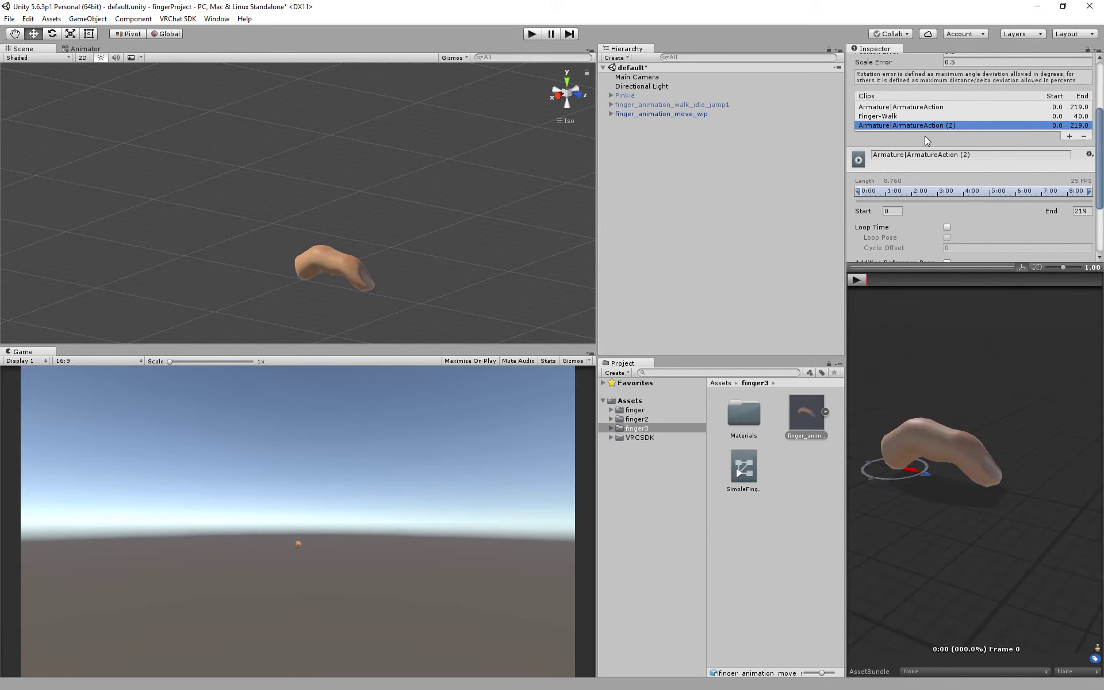
click(982, 155)
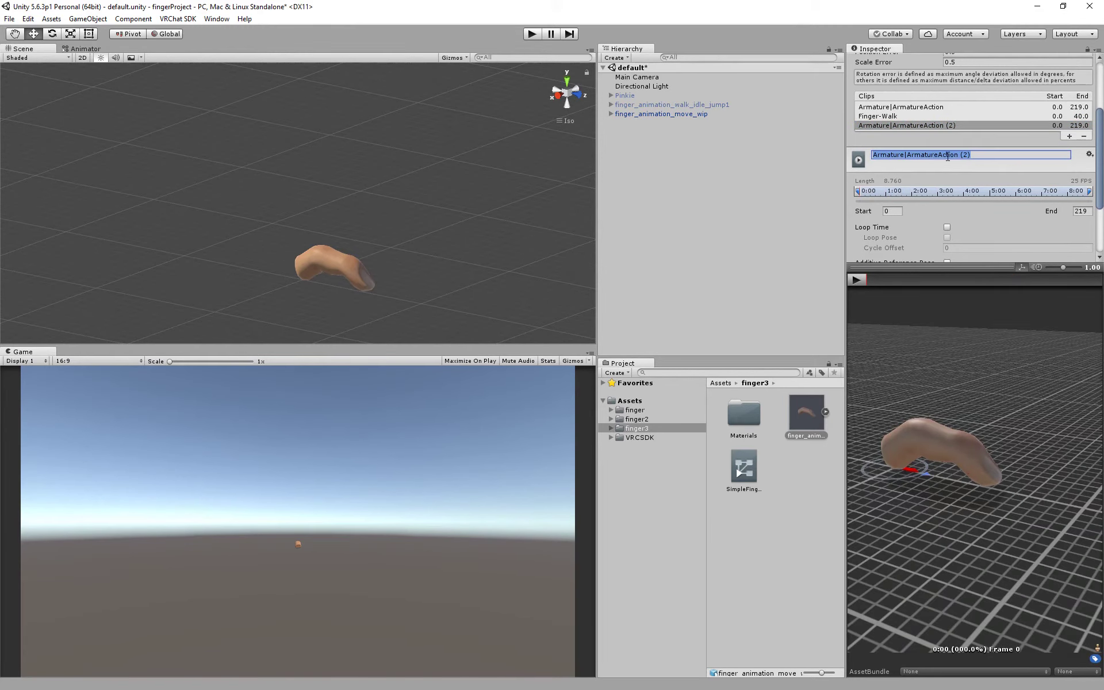
text(Idle)
click(891, 211)
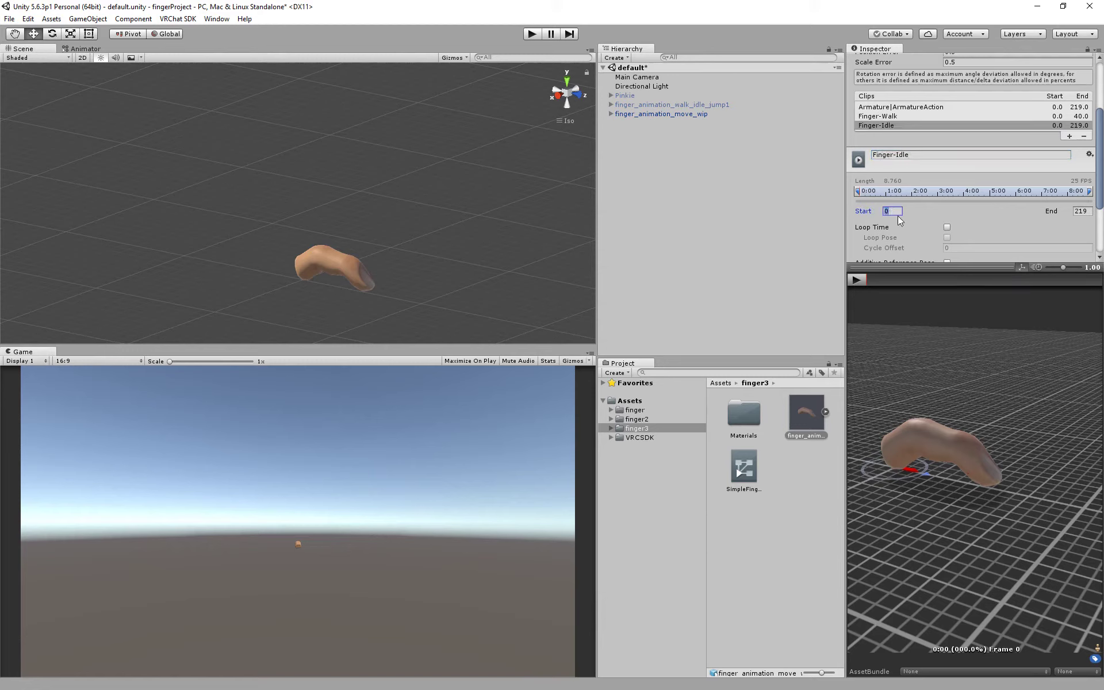
text(41)
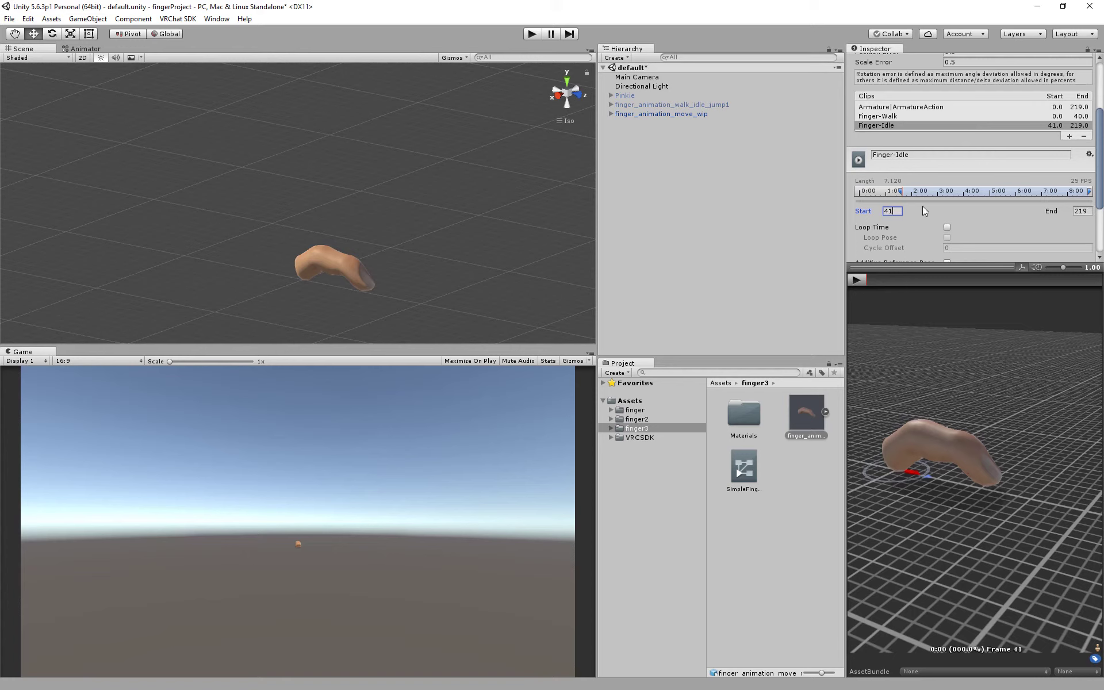
Step: Preview the Finger-Idle clip's motion and enable Loop Time for it
click(857, 280)
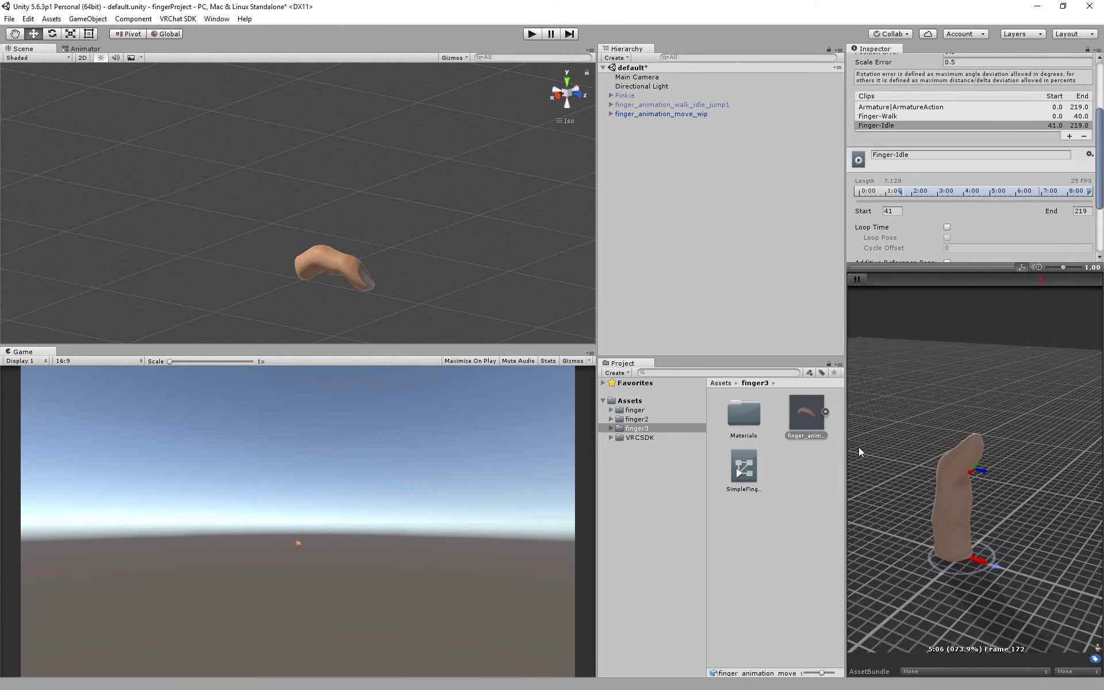
click(857, 280)
scroll(899, 246, down, 3)
scroll(952, 205, up, 2)
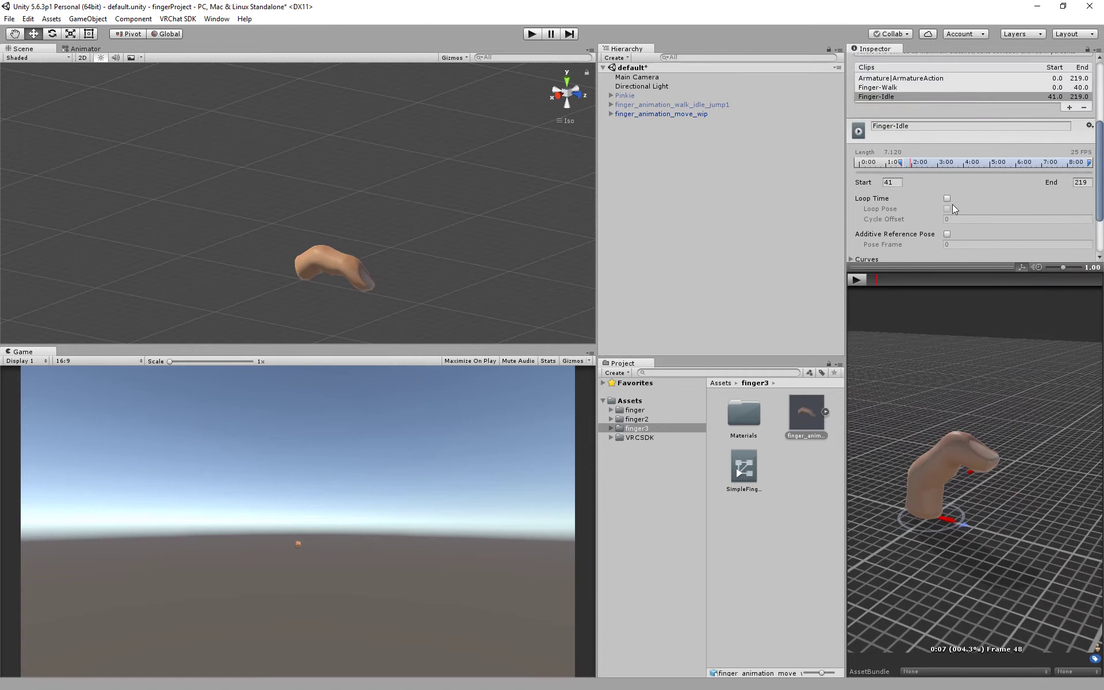
click(947, 199)
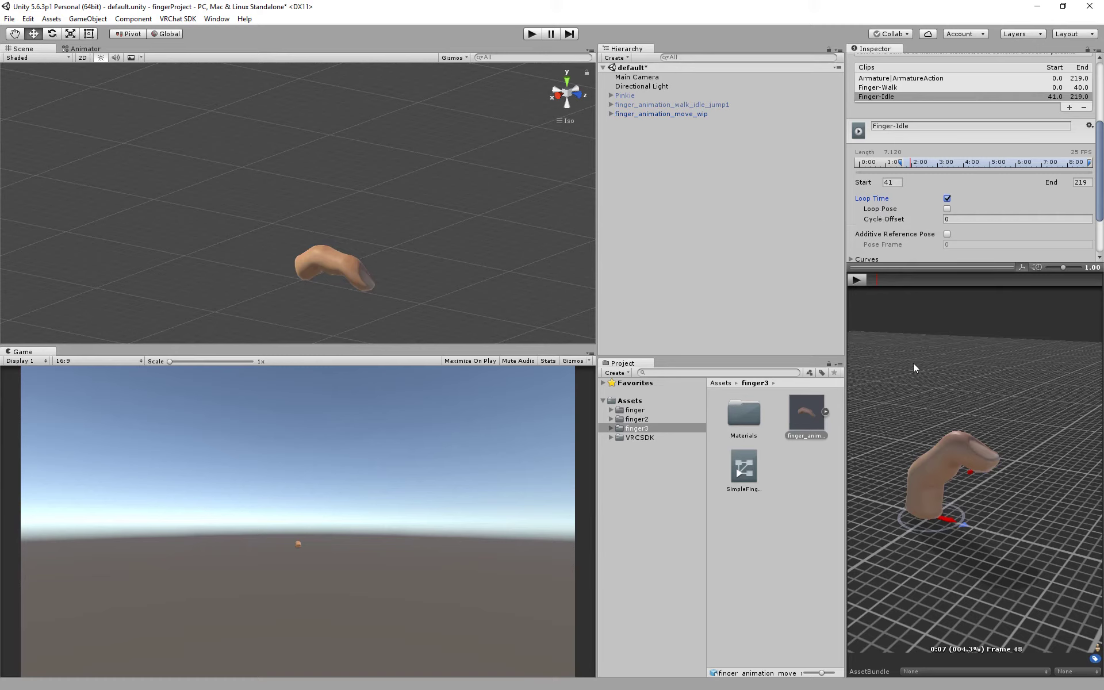
scroll(911, 251, down, 3)
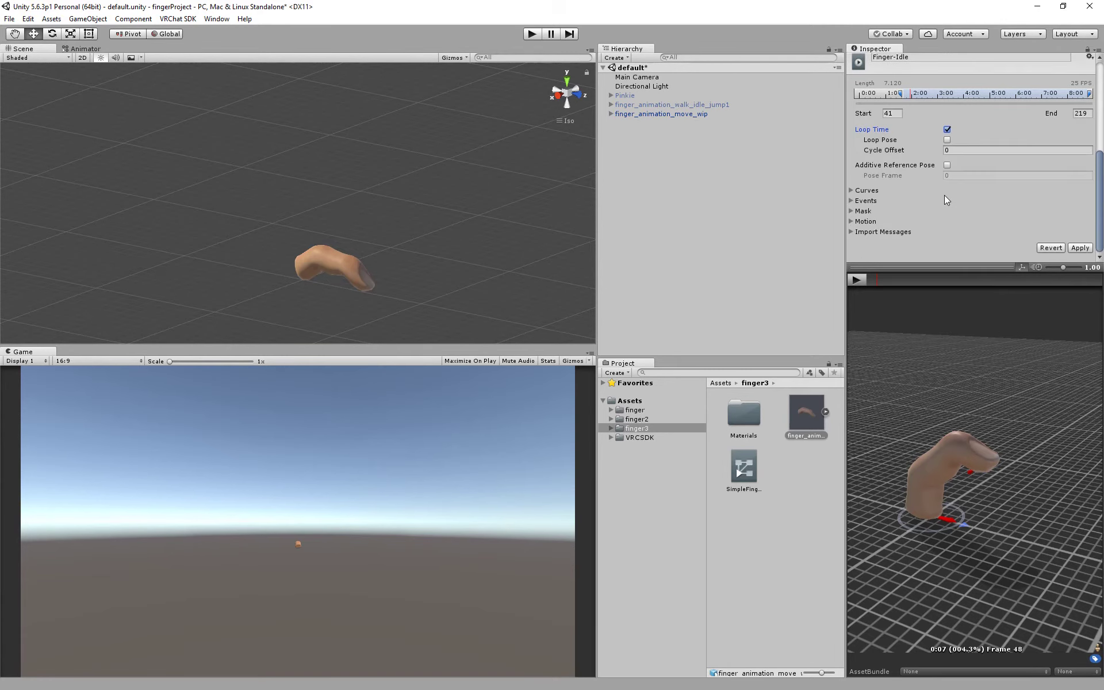
Step: Delete the original Armature|ArmatureAction clip from the finger_animation_move_wip clip list and apply the import settings
scroll(953, 150, up, 5)
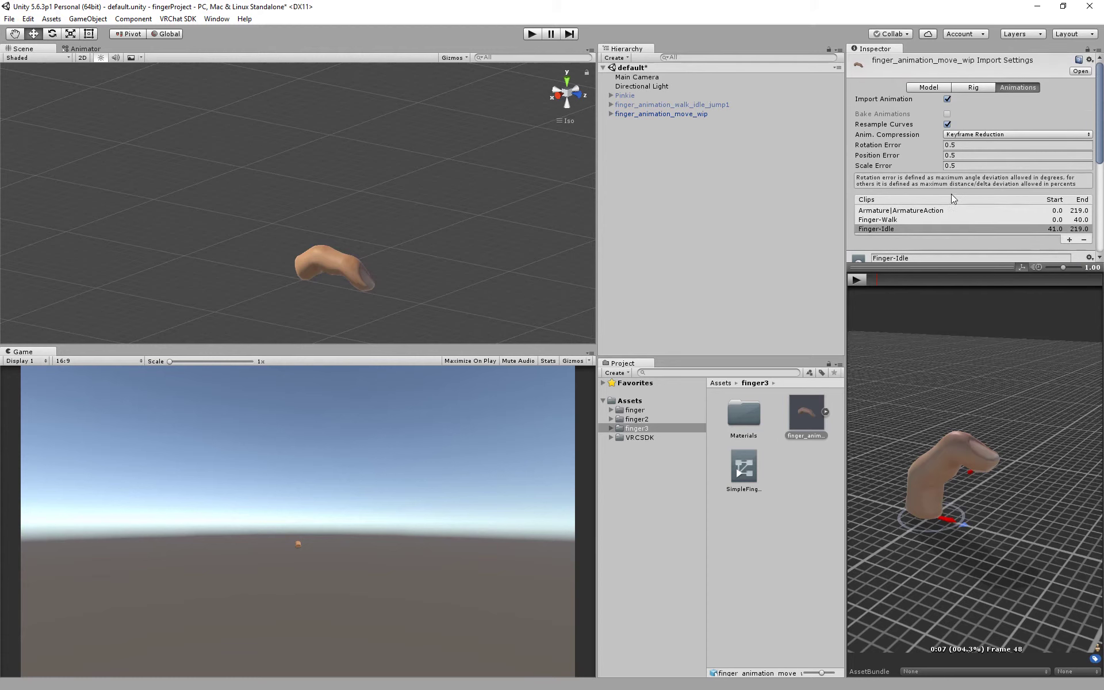
click(947, 210)
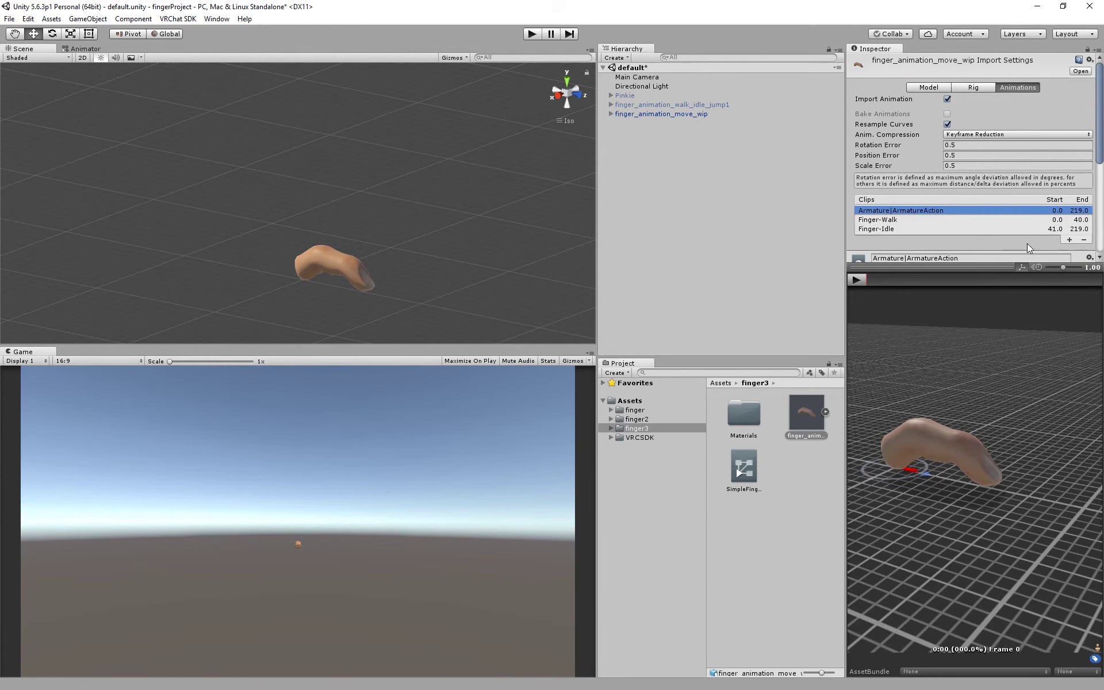
click(1084, 241)
scroll(1001, 227, down, 3)
scroll(995, 218, up, 3)
scroll(986, 172, down, 5)
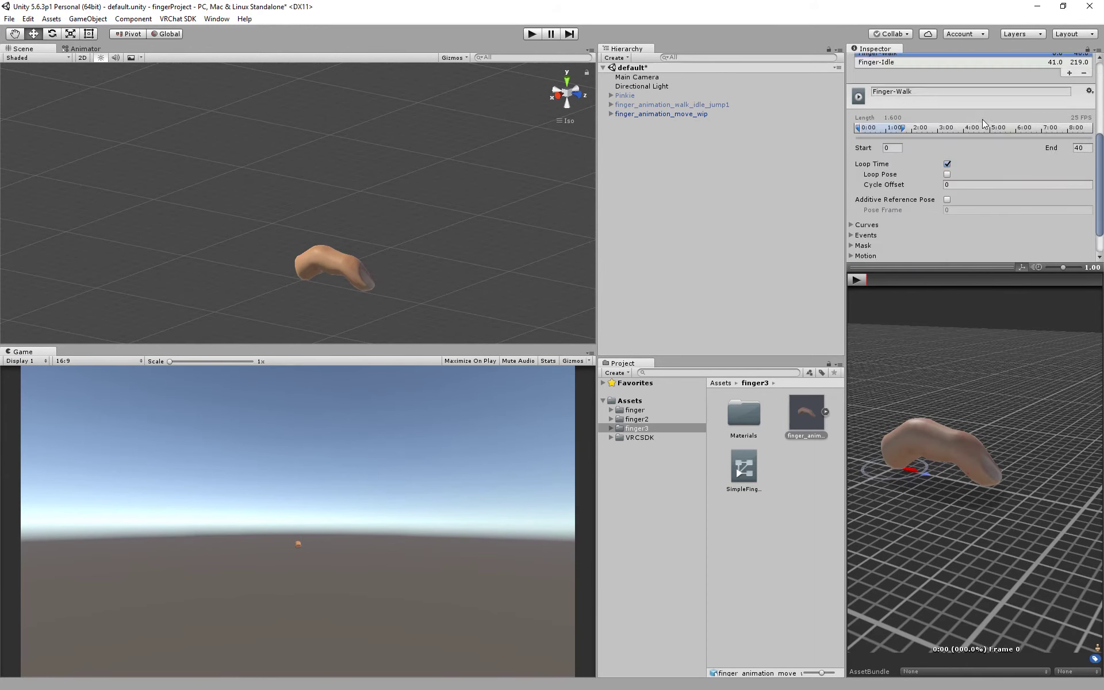
scroll(966, 103, up, 2)
scroll(1078, 259, down, 3)
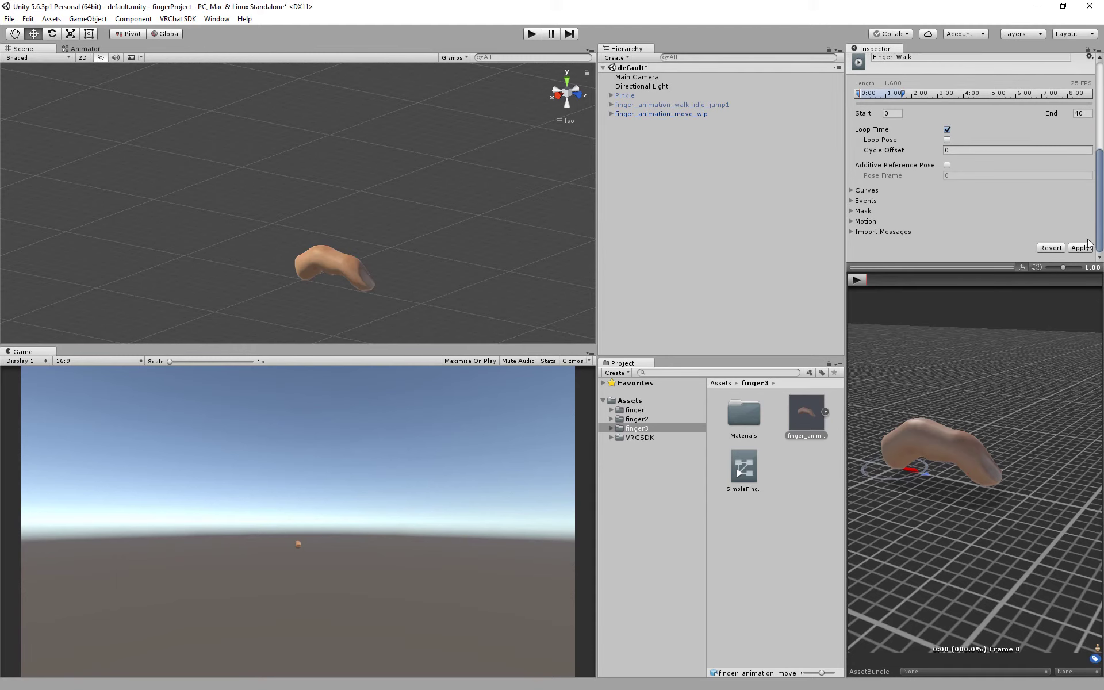
scroll(1043, 214, up, 3)
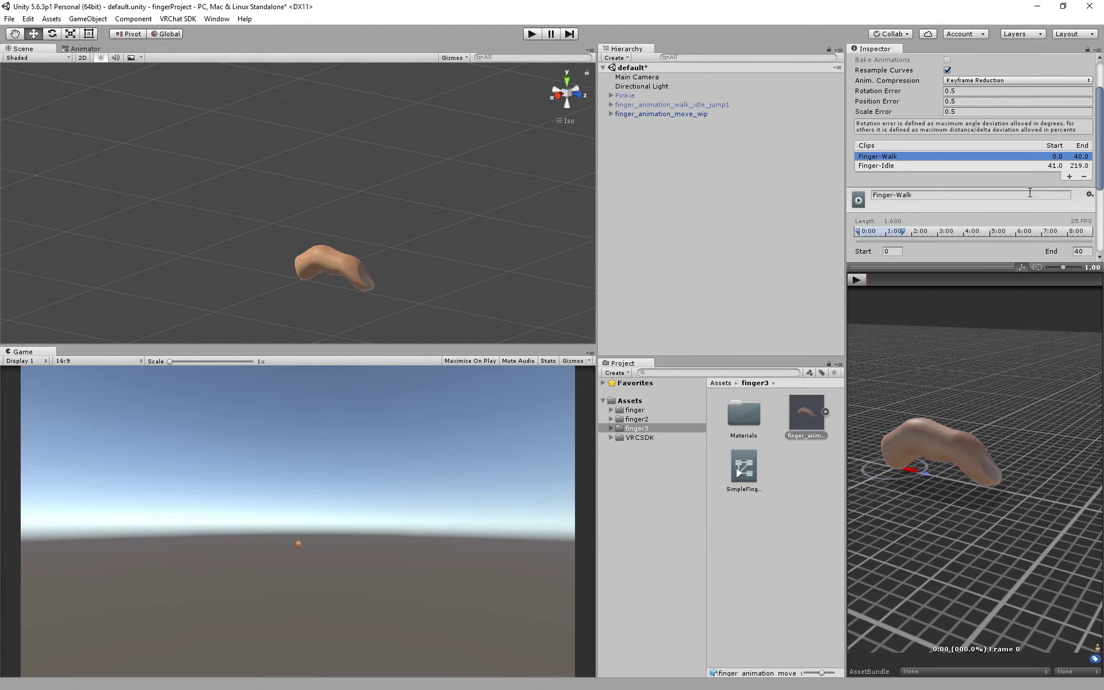
scroll(1046, 230, down, 3)
Step: Assign the finger3 folder's SimpleFingerAvatarController3 as the Animator controller of the finger_animation_move_wip object in the scene
middle_drag(169, 280, 342, 259)
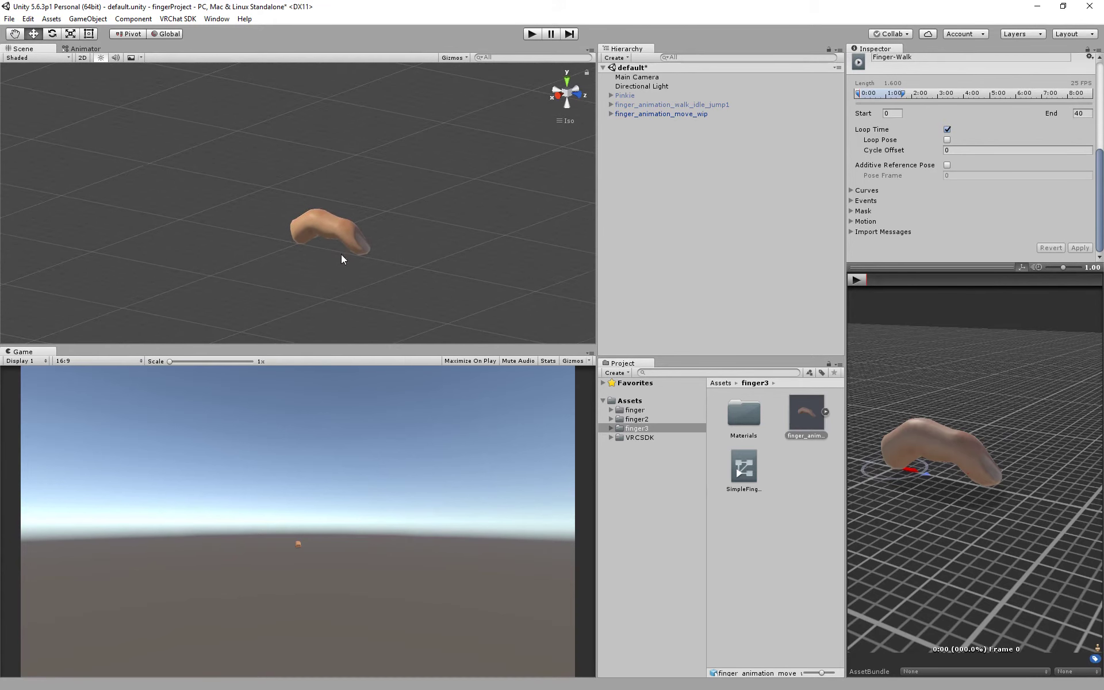
click(684, 114)
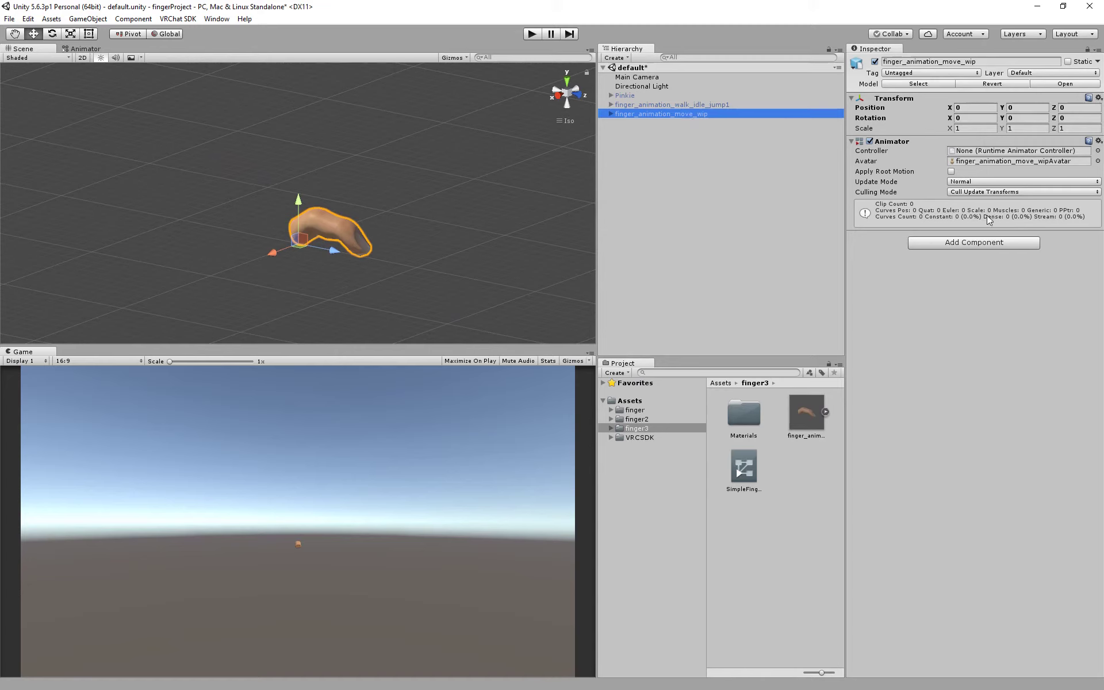
drag(752, 478, 977, 157)
drag(978, 156, 974, 156)
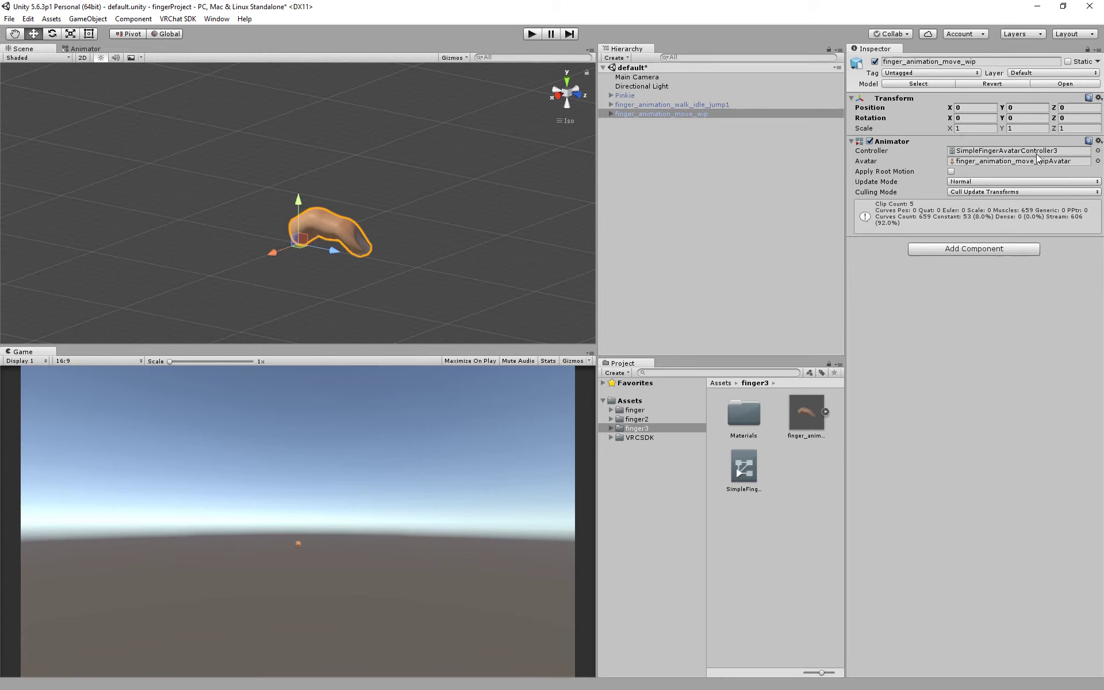
Step: Open the list of components that can be added to the finger_animation_move_wip object
click(964, 251)
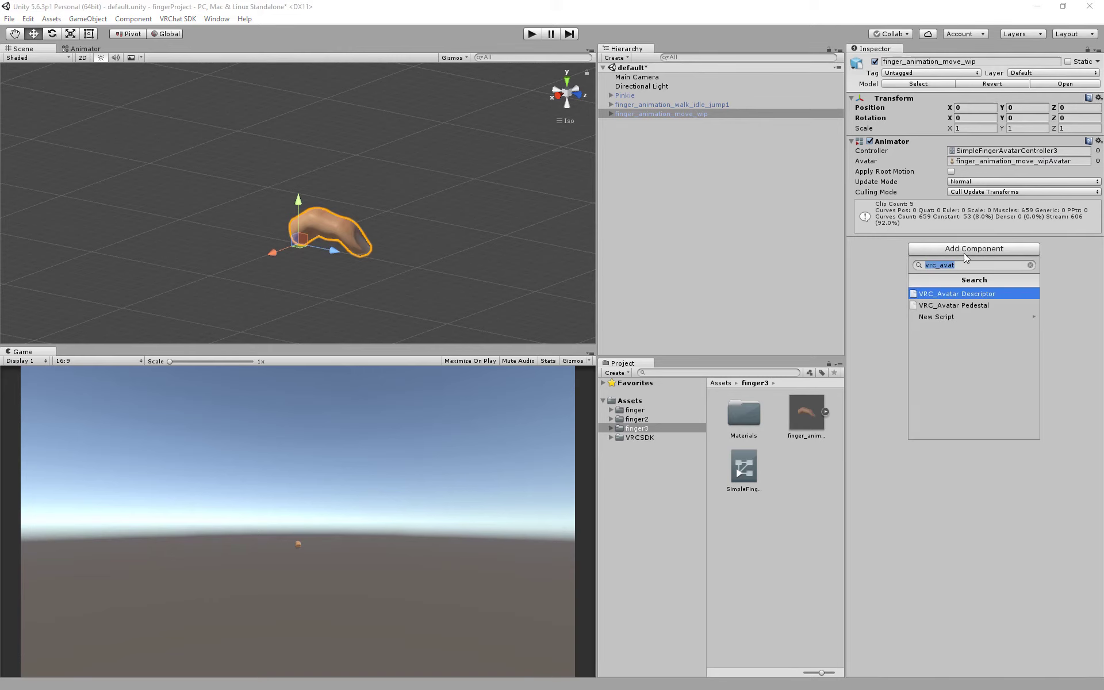